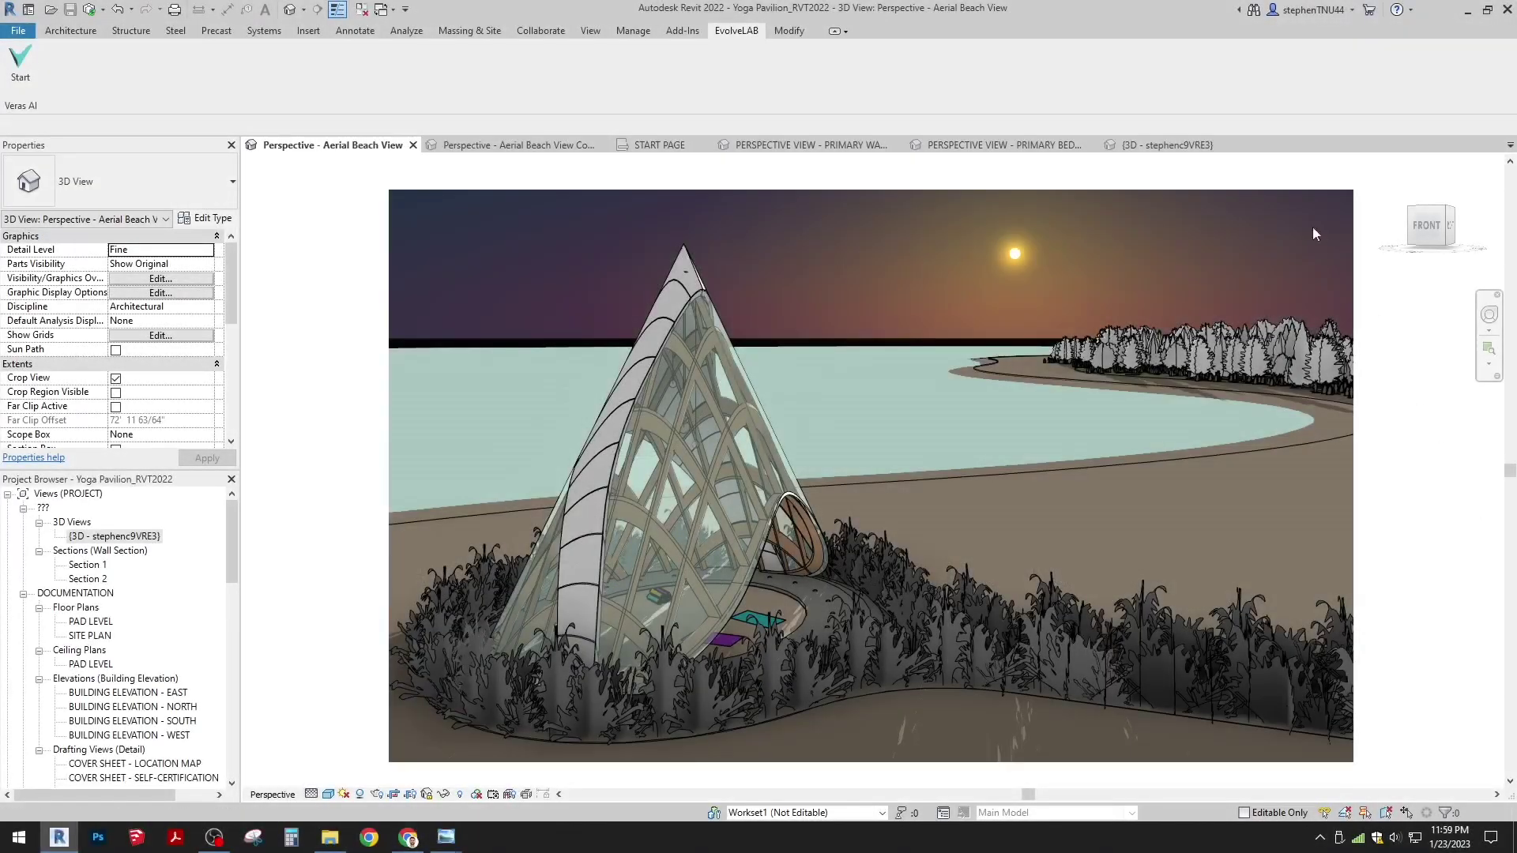
Step: Open the pavilion's {3D} site view, orbit it, then bring up the Veras web page in Chrome
left_click(1180, 146)
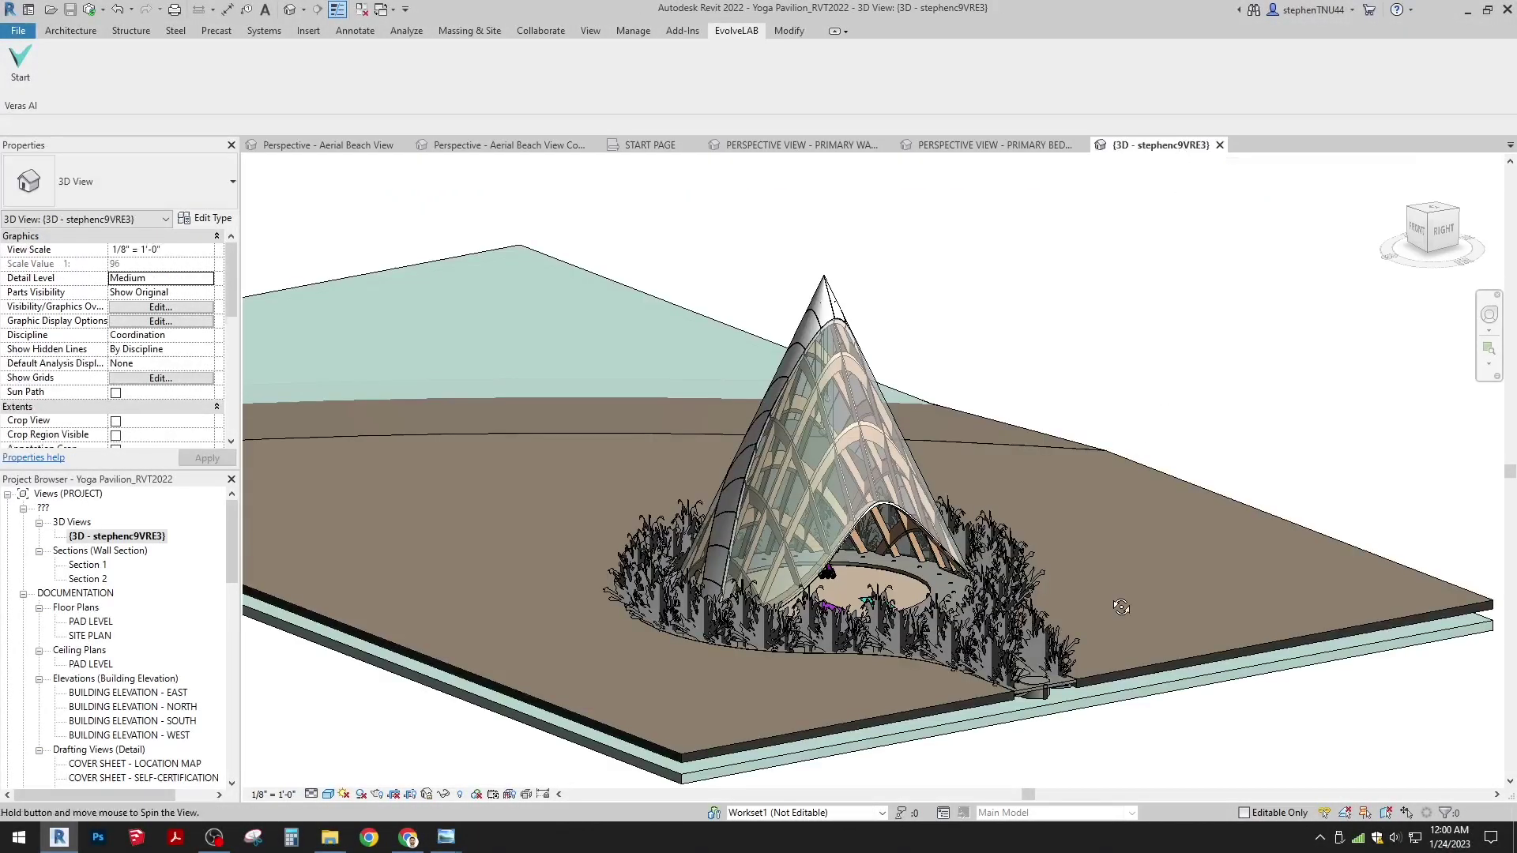
middle_click_drag(1120, 608, 1173, 640, "shift")
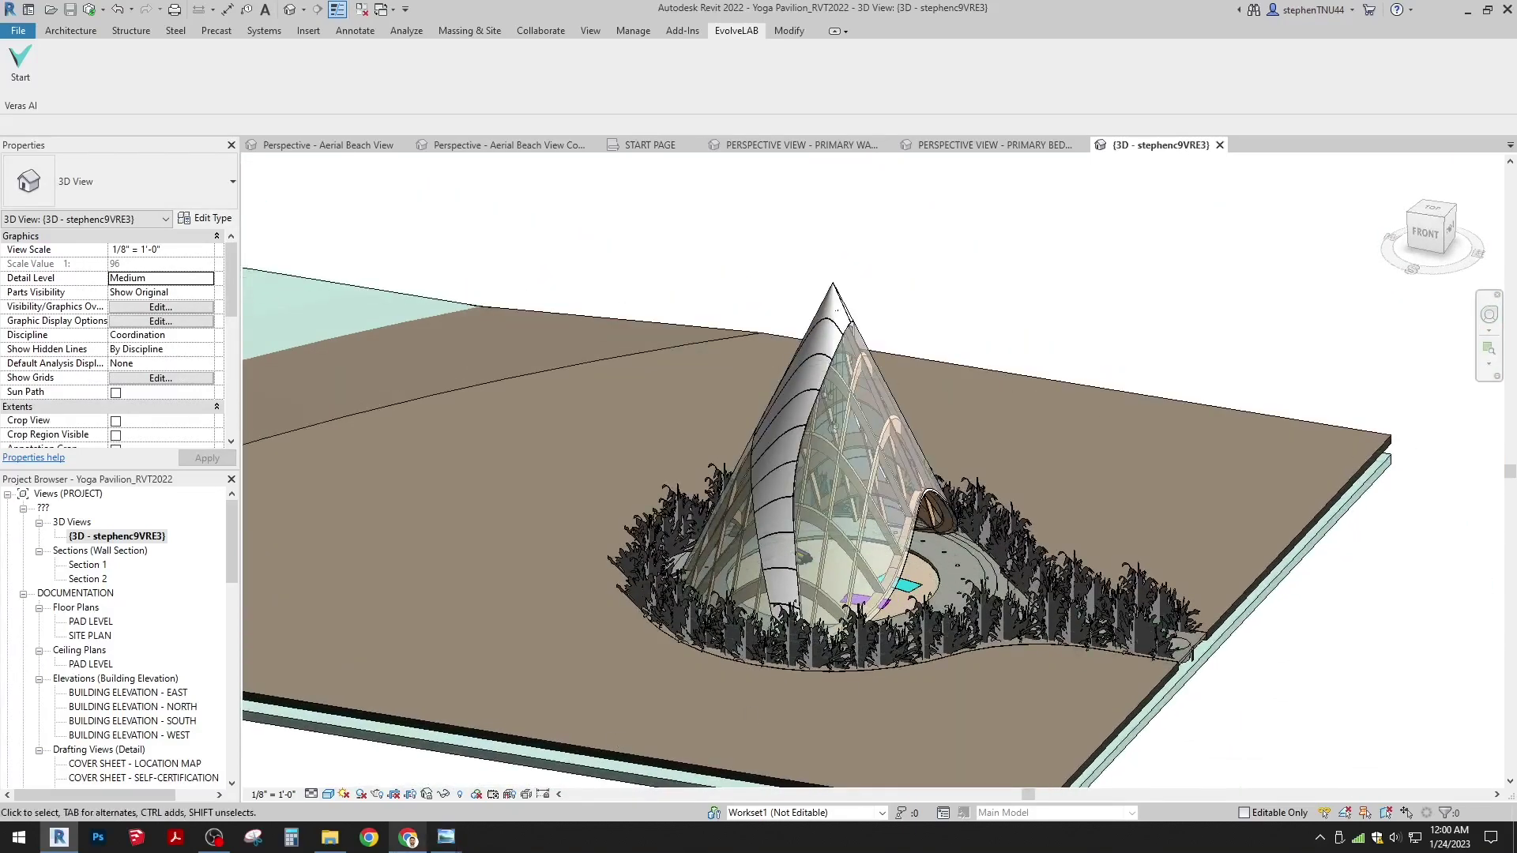
left_click(407, 838)
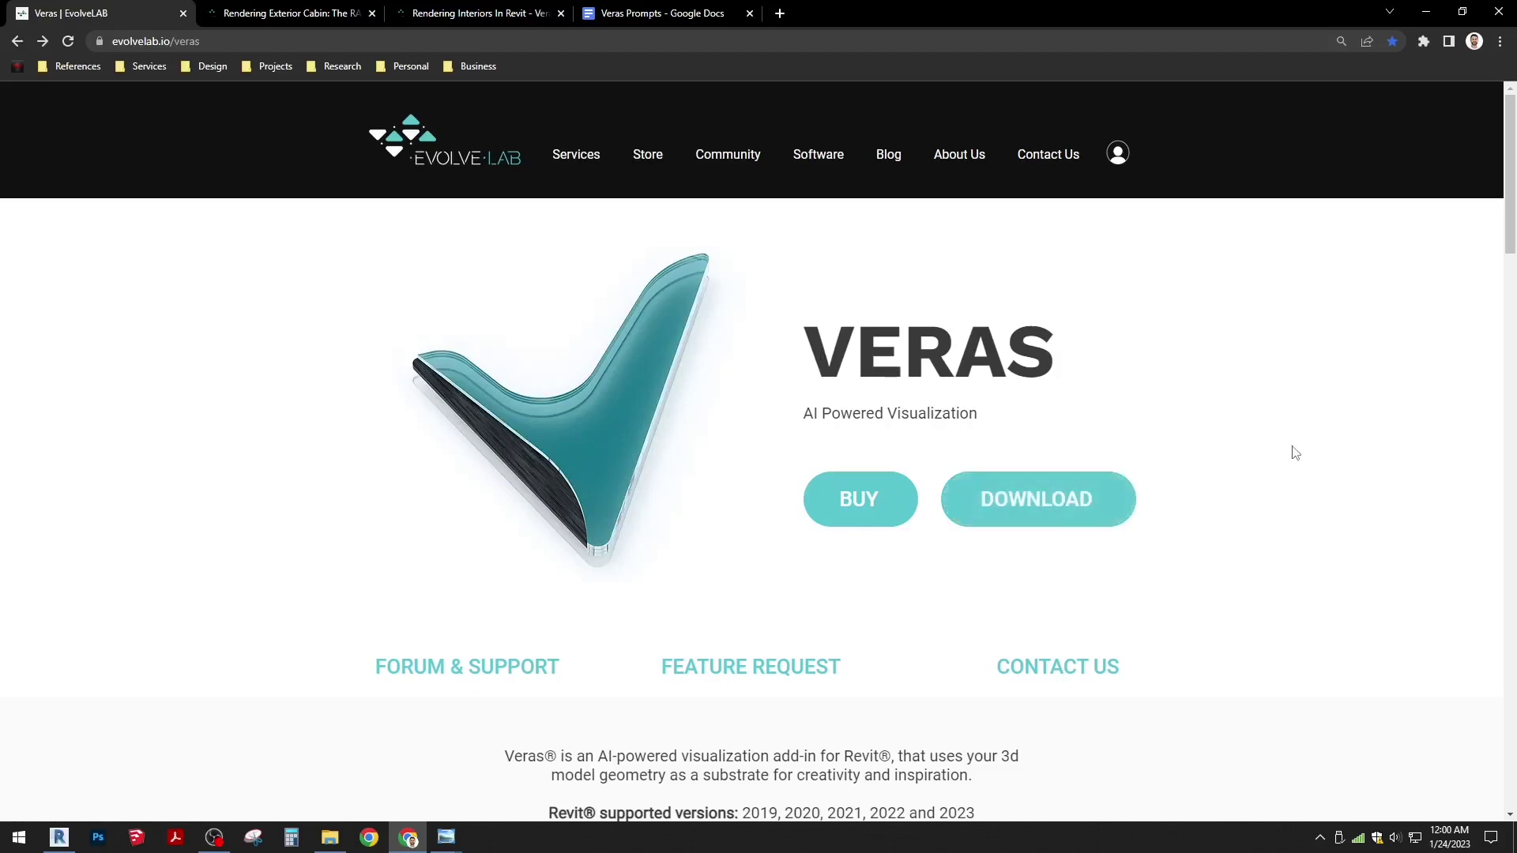
Step: Scroll through the Veras product page and its subscription options
scroll(1296, 453, "down", 4)
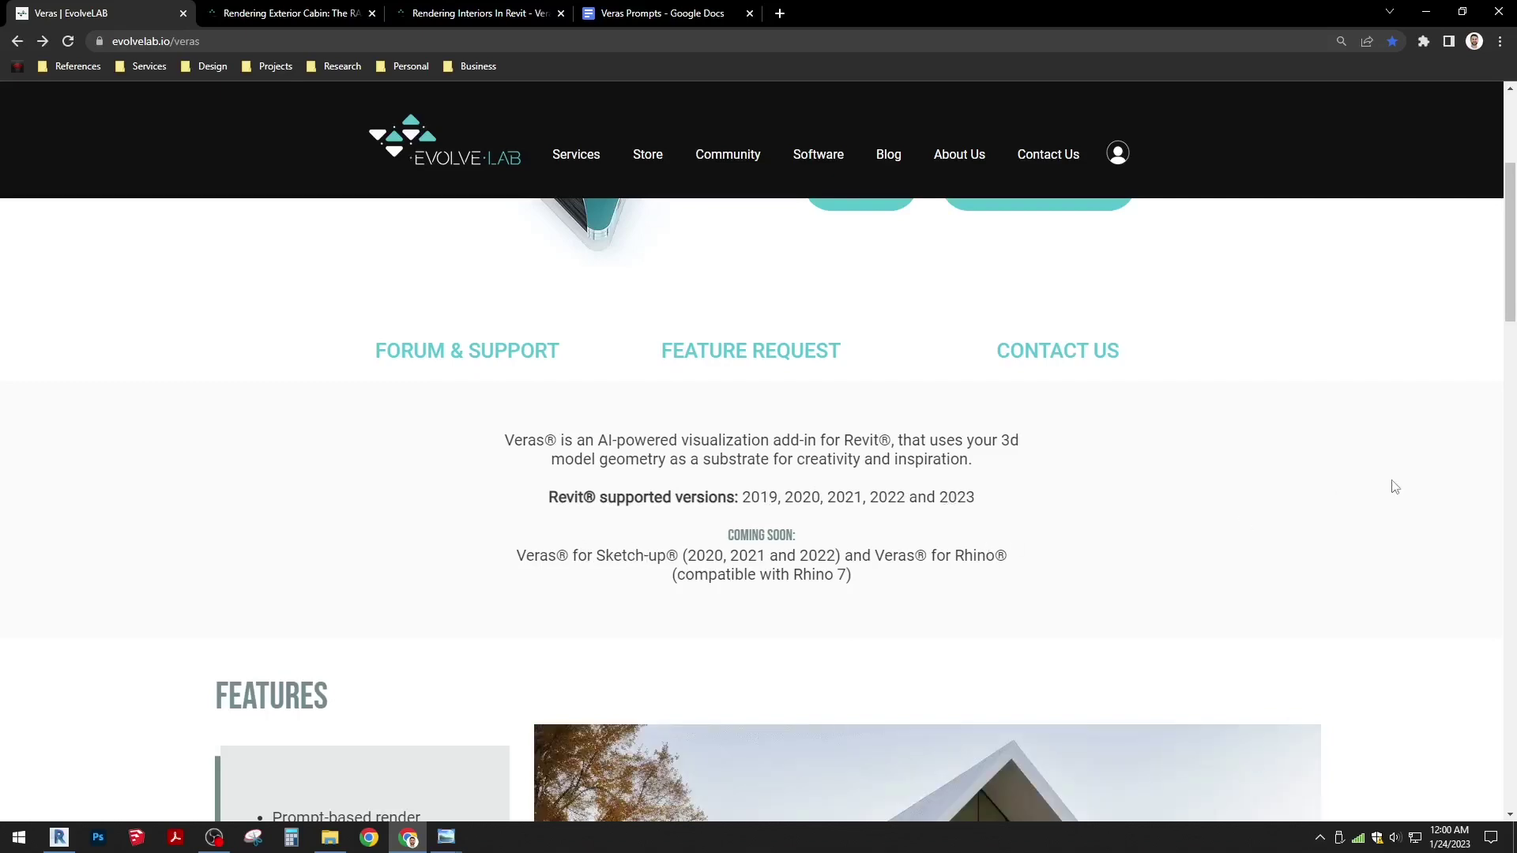
scroll(1391, 486, "down", 4)
scroll(1394, 486, "down", 2)
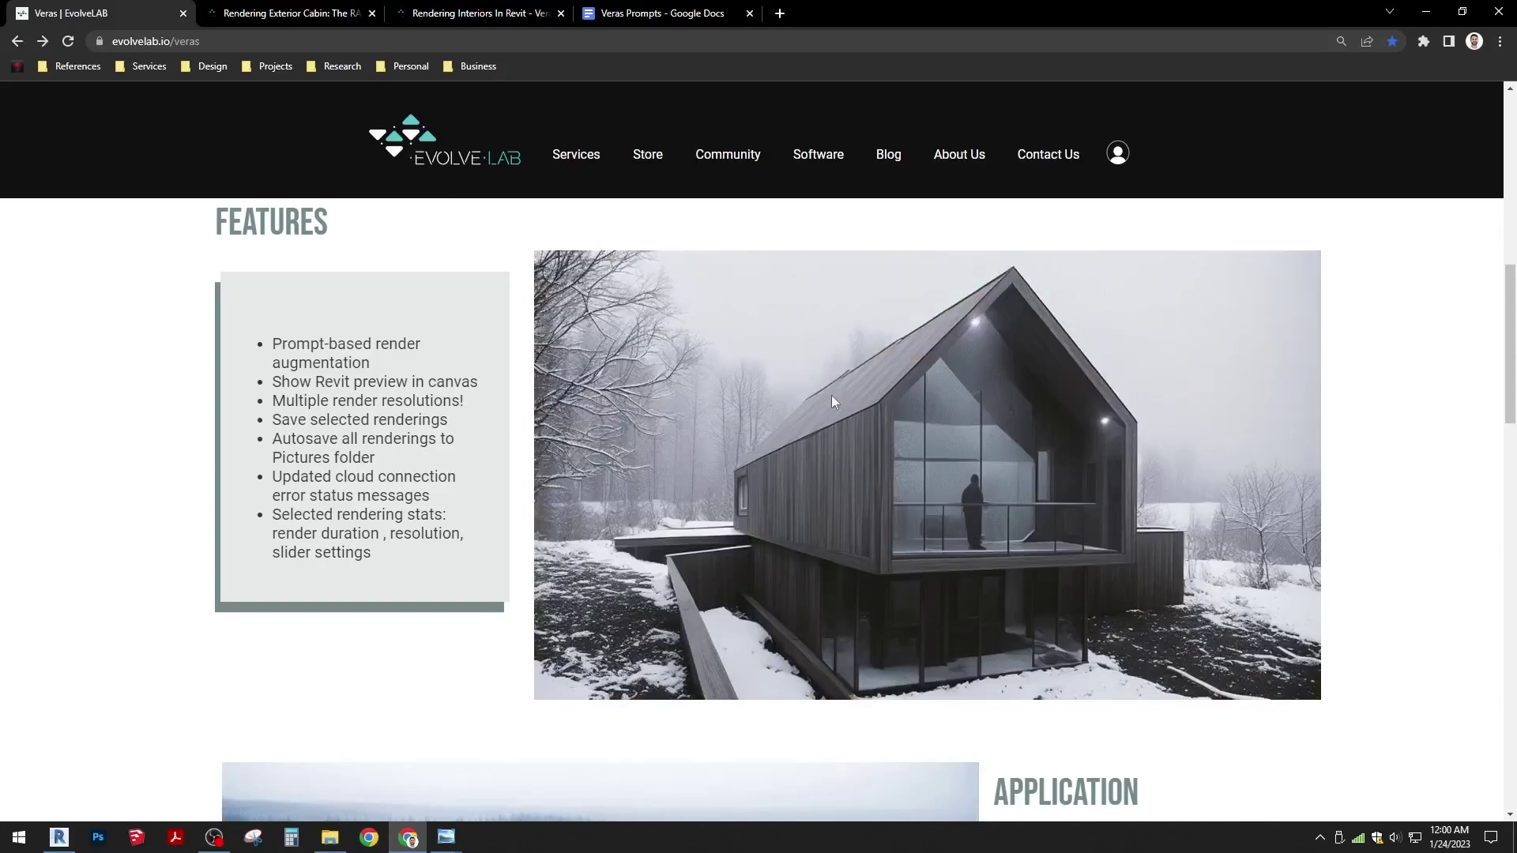
scroll(1421, 446, "down", 5)
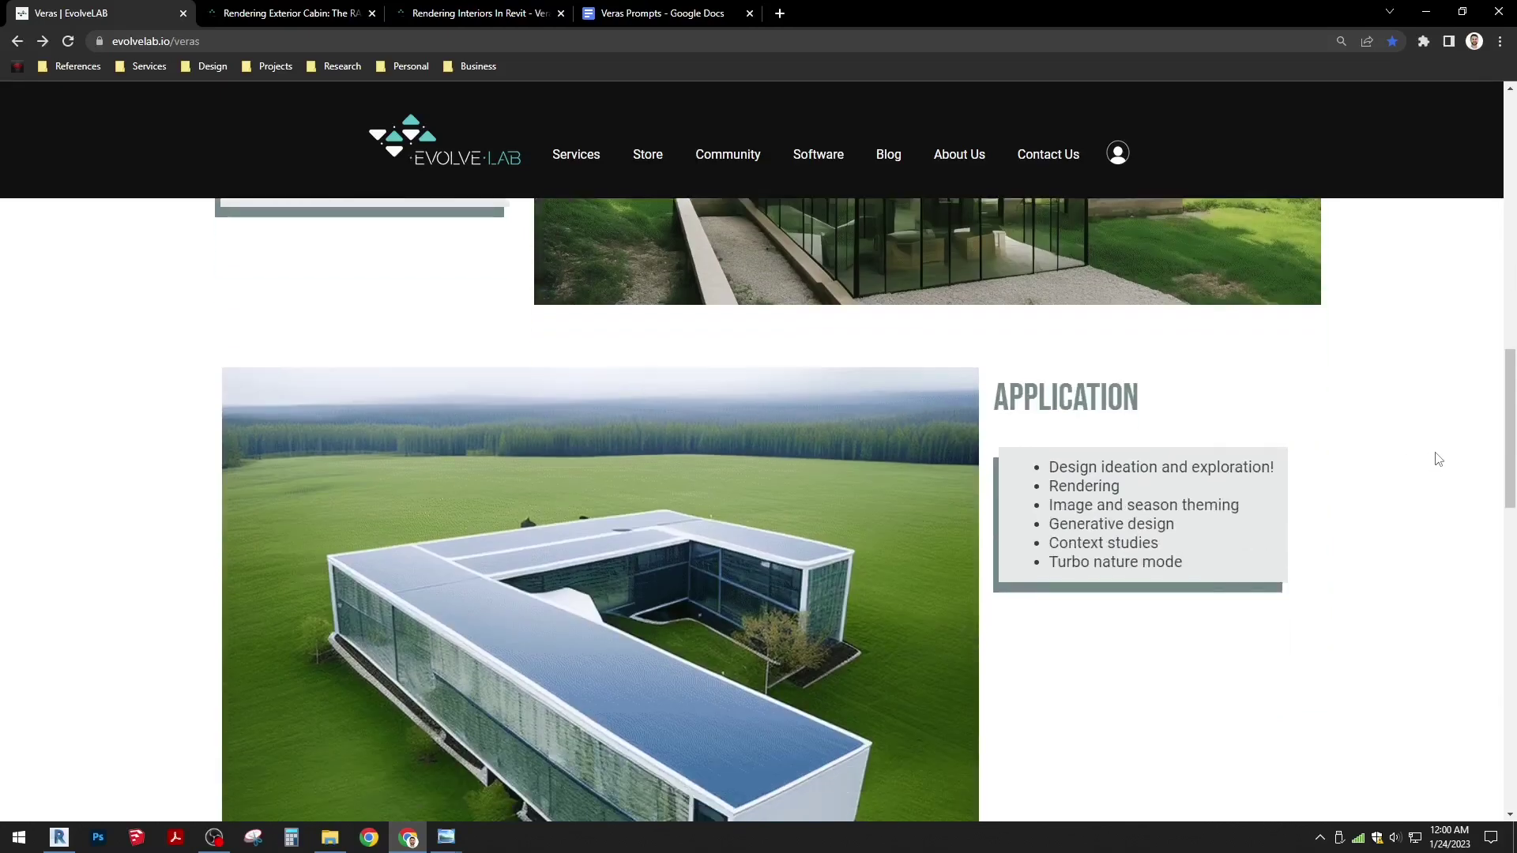
scroll(1414, 444, "down", 4)
scroll(1410, 438, "down", 5)
scroll(1411, 437, "down", 4)
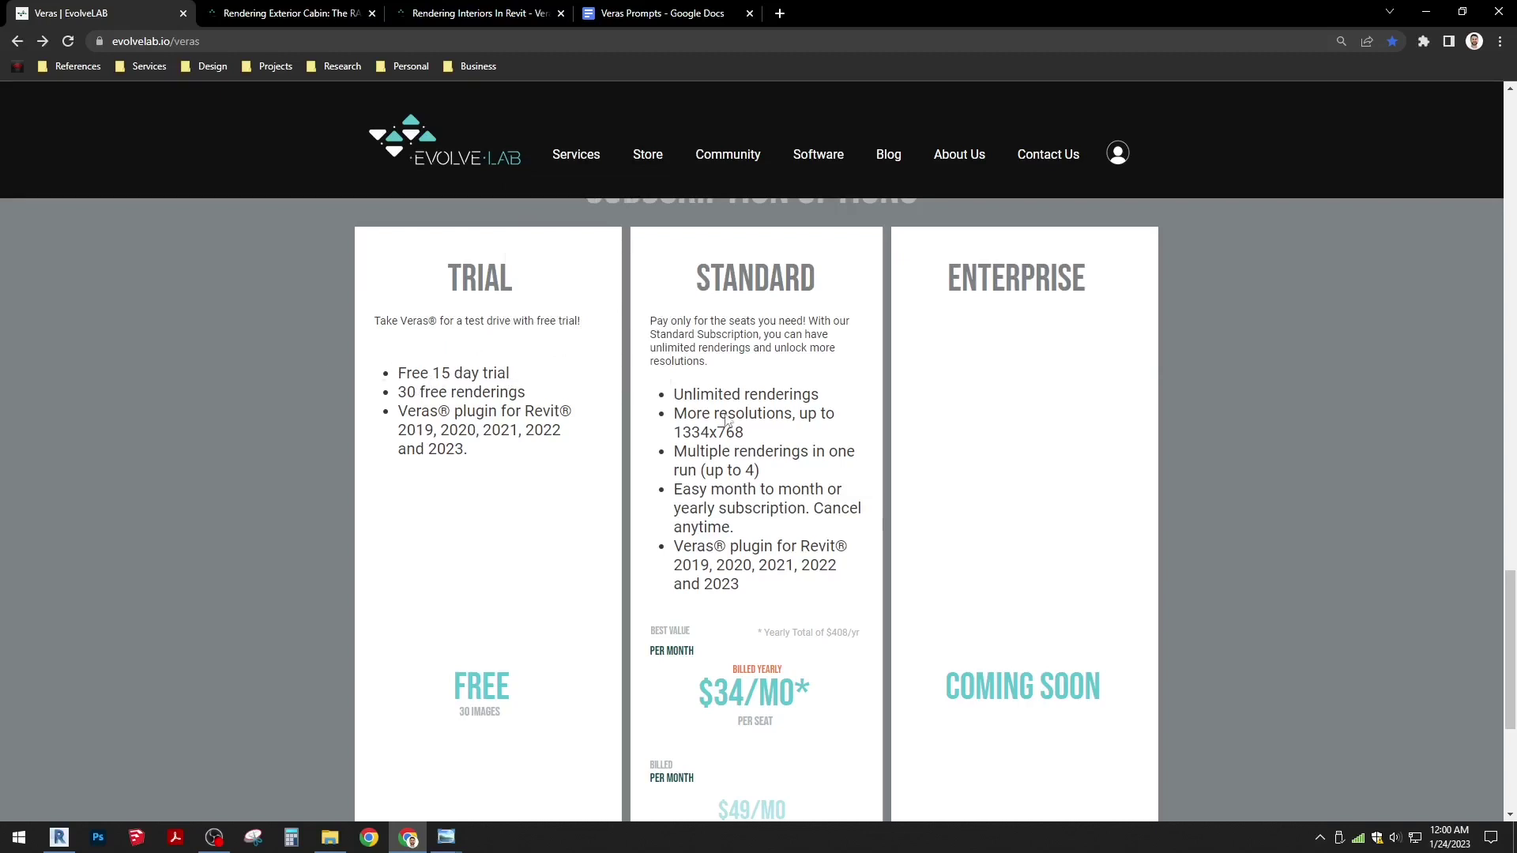
scroll(1321, 425, "down", 5)
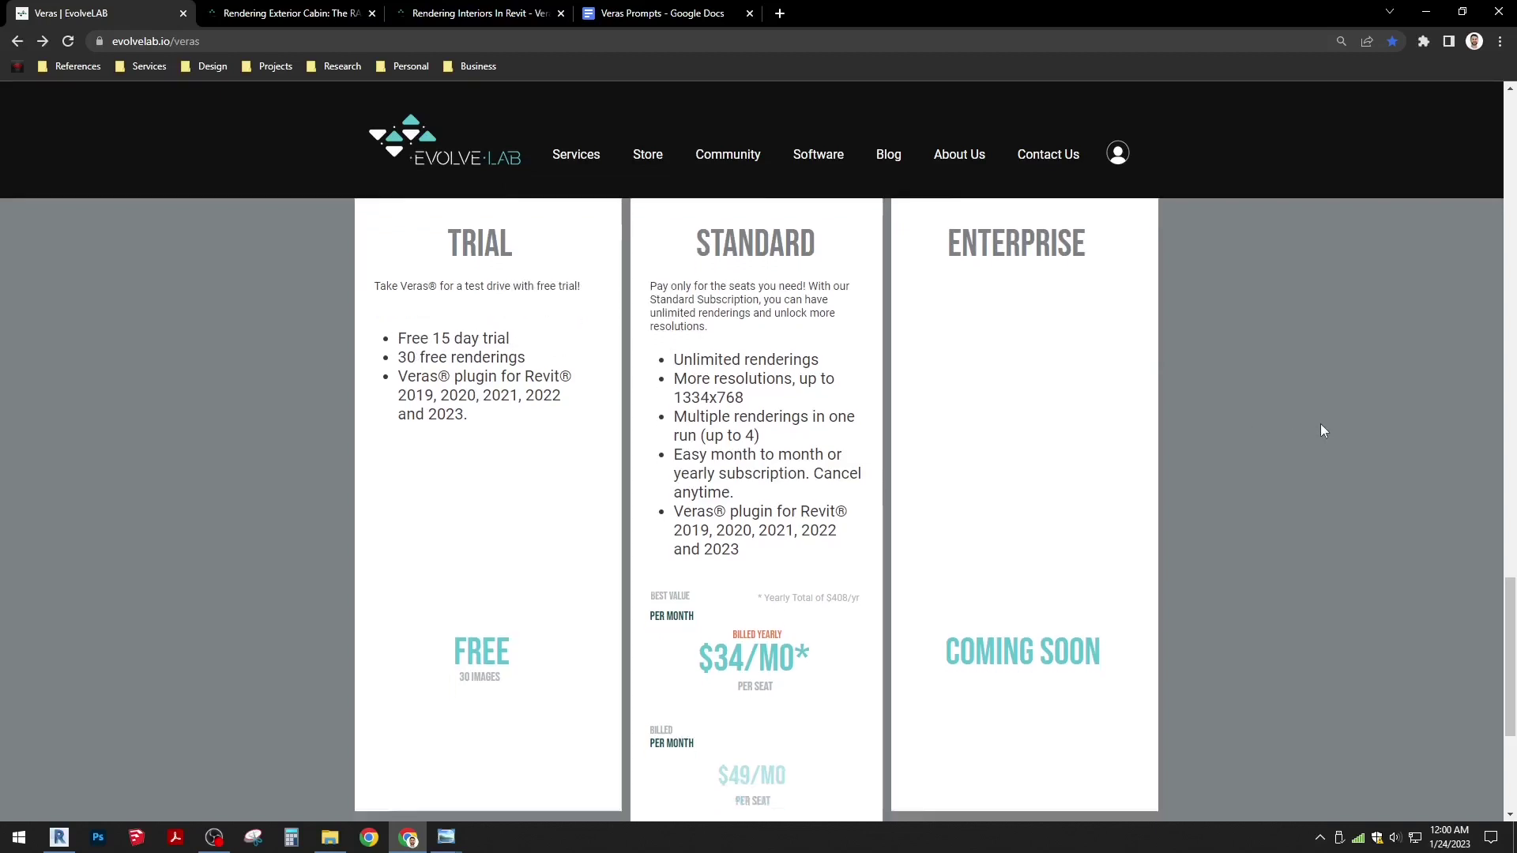
scroll(1321, 425, "up", 9)
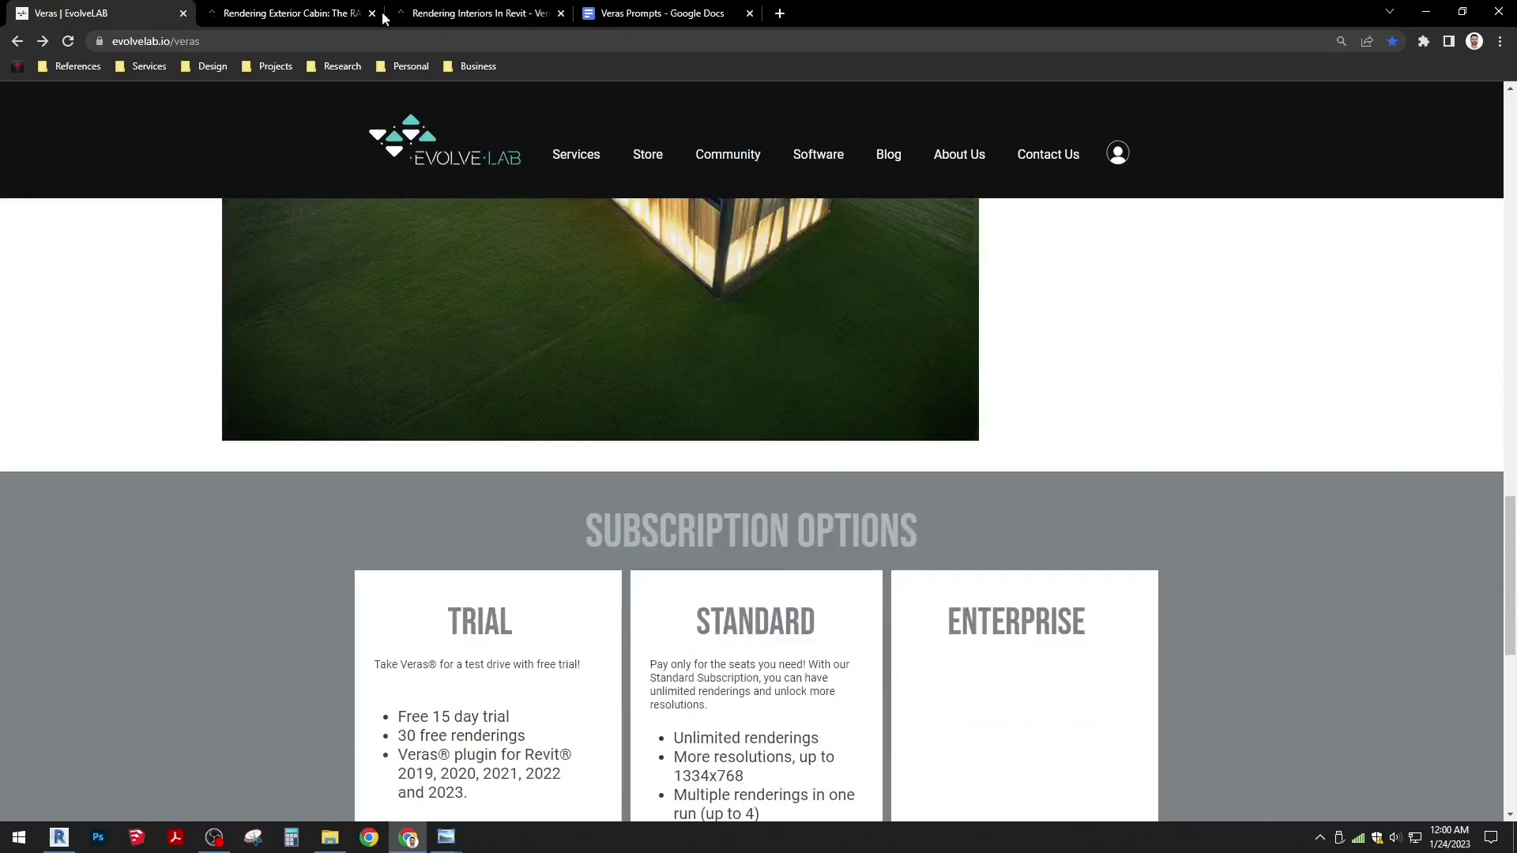
Step: View the Rendering Exterior Cabin guide, then move on to the Rendering Interiors In Revit post
left_click(292, 14)
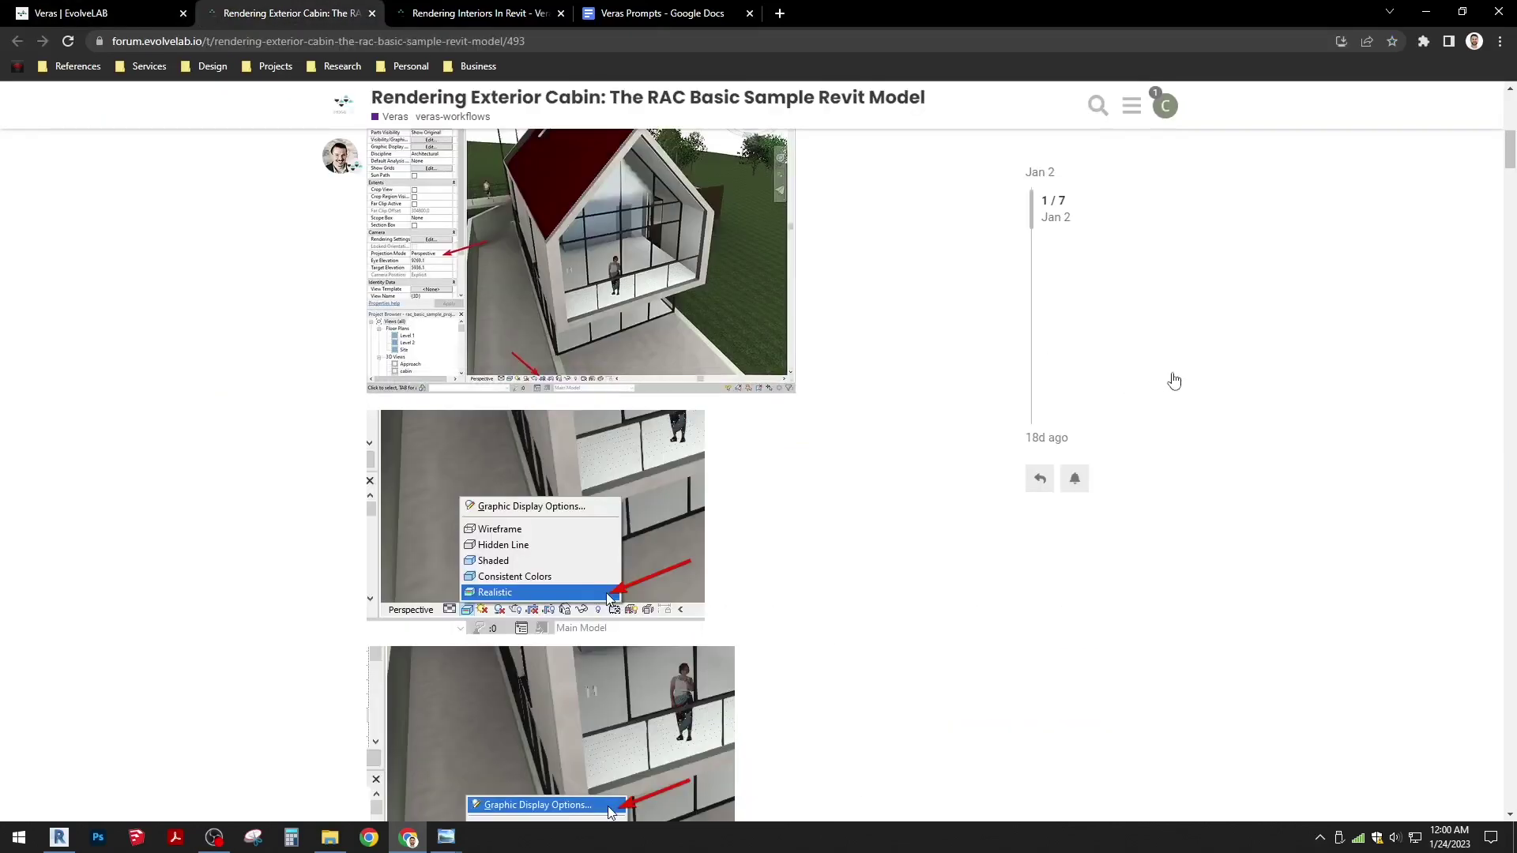
scroll(1175, 371, "up", 8)
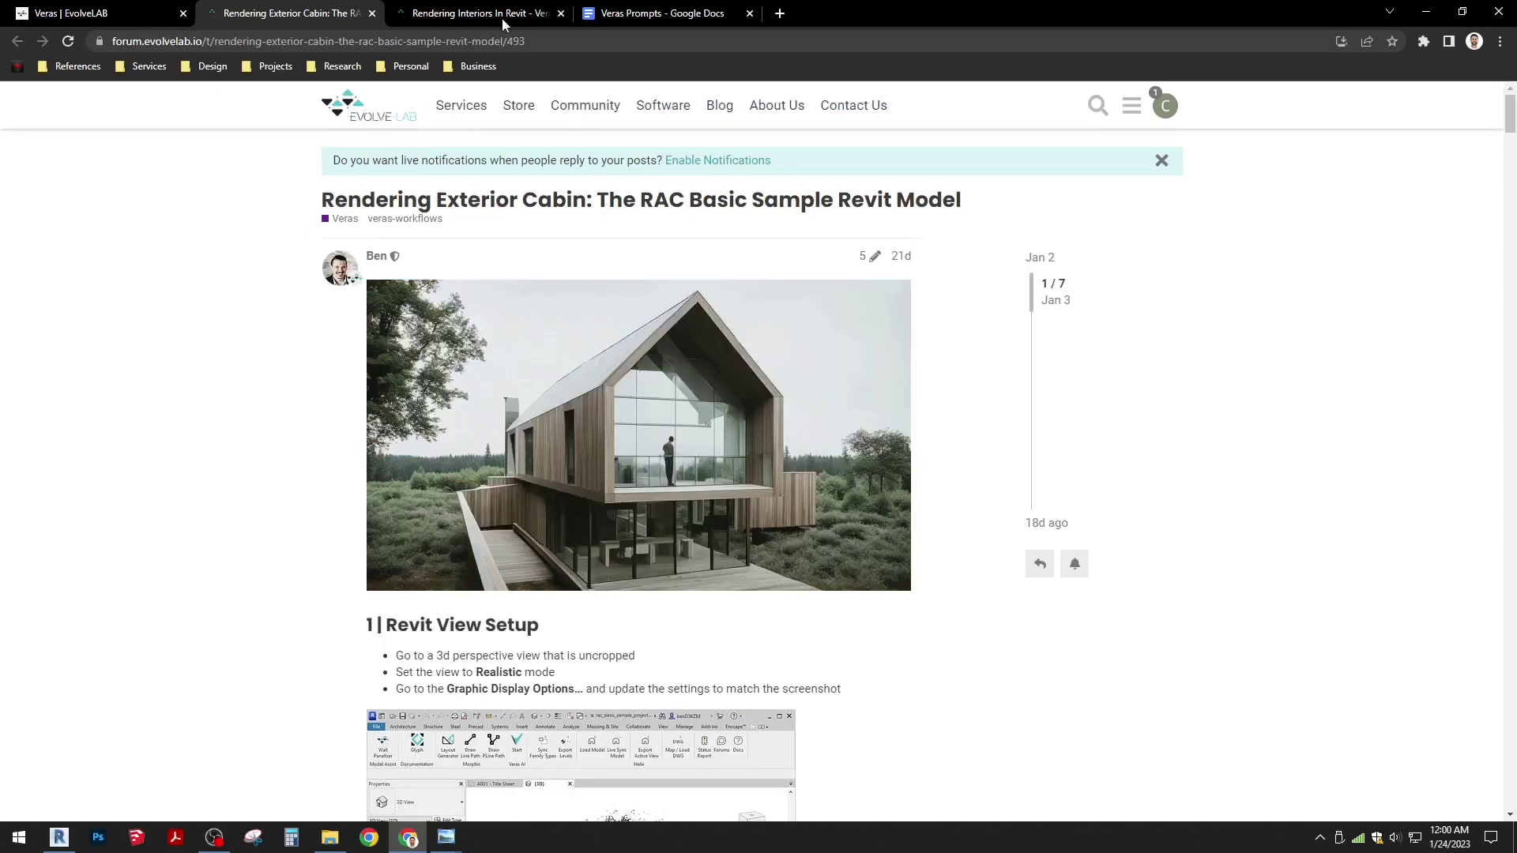
key("ctrl+Tab")
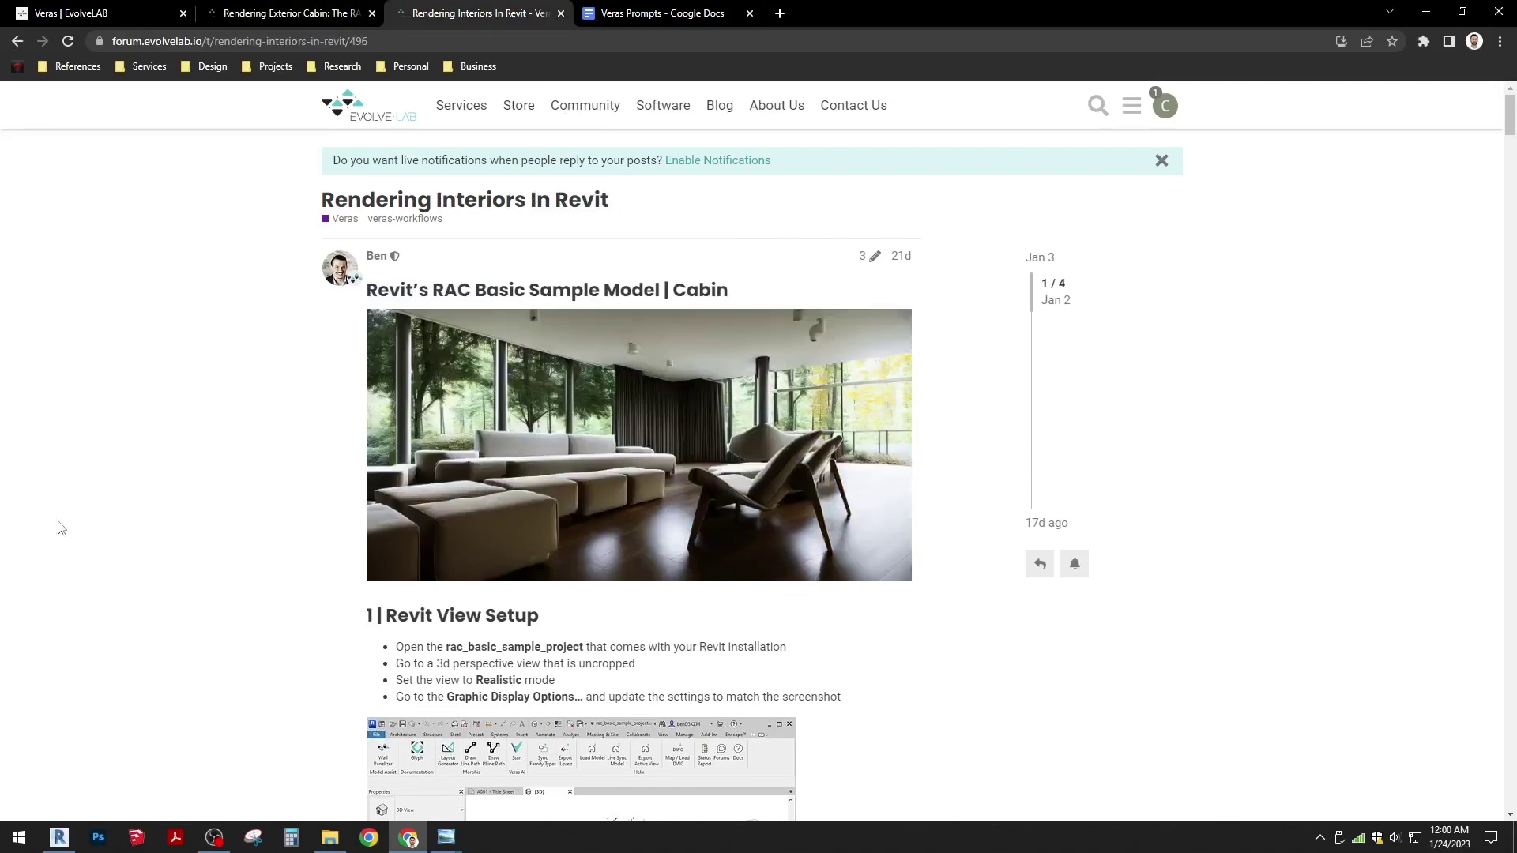
Step: Return to Revit's Aerial Beach View perspective and open its Graphic Display Options
left_click(59, 837)
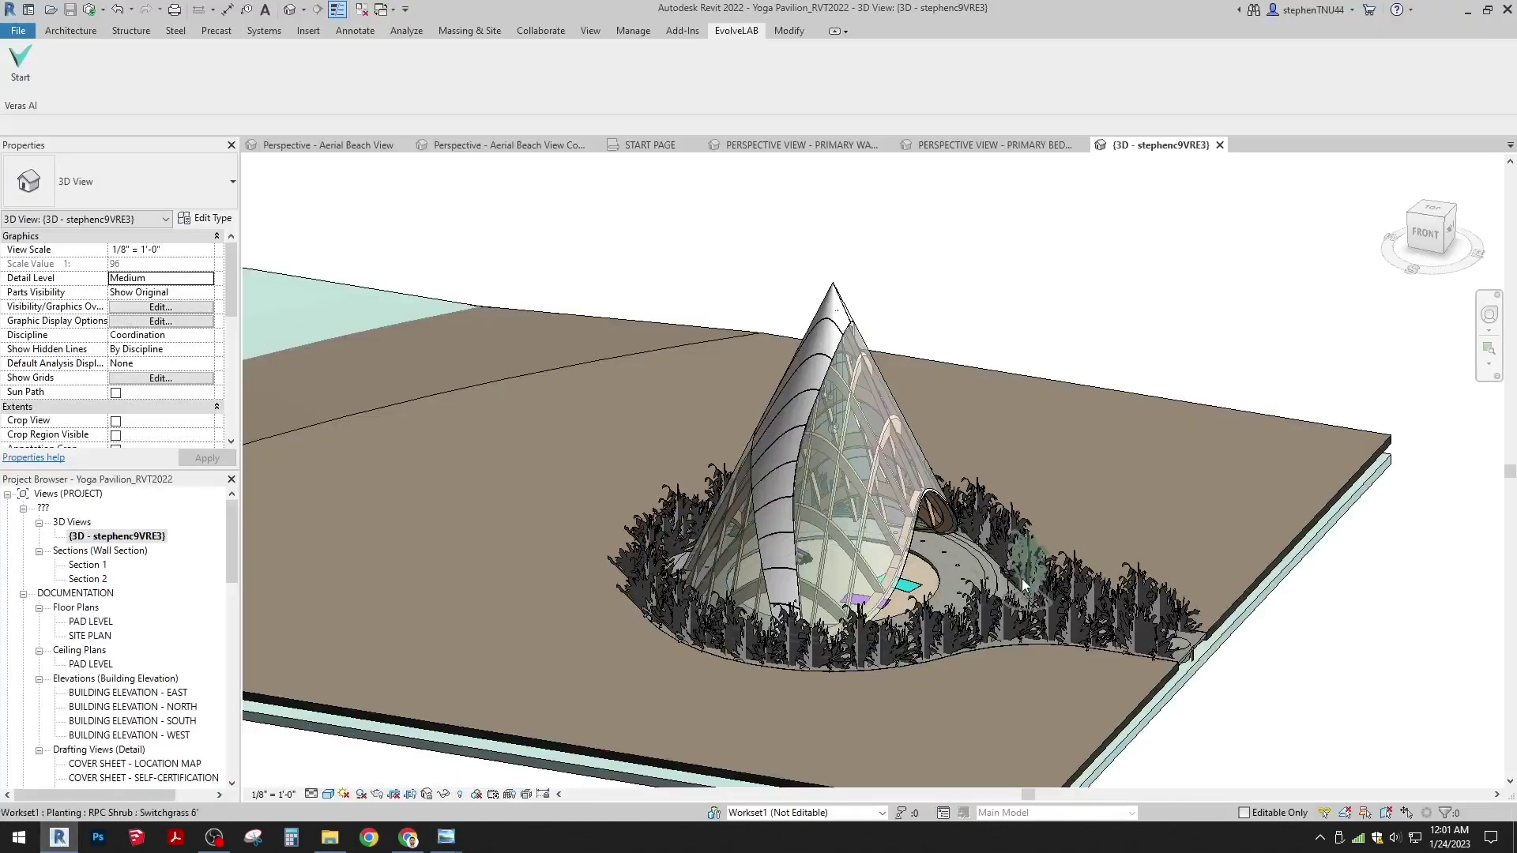
left_click(346, 147)
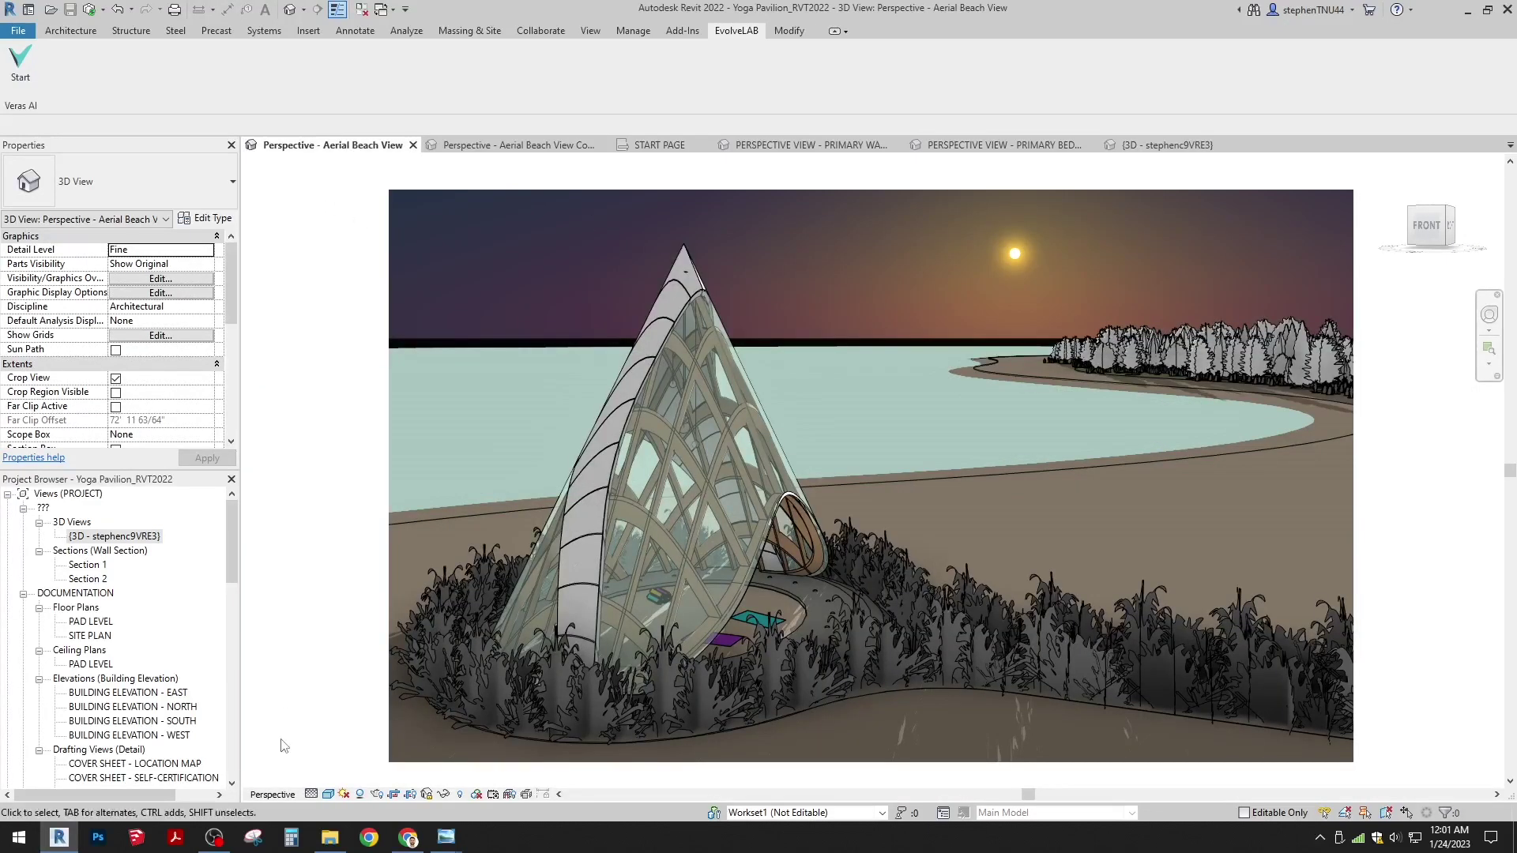
left_click(330, 797)
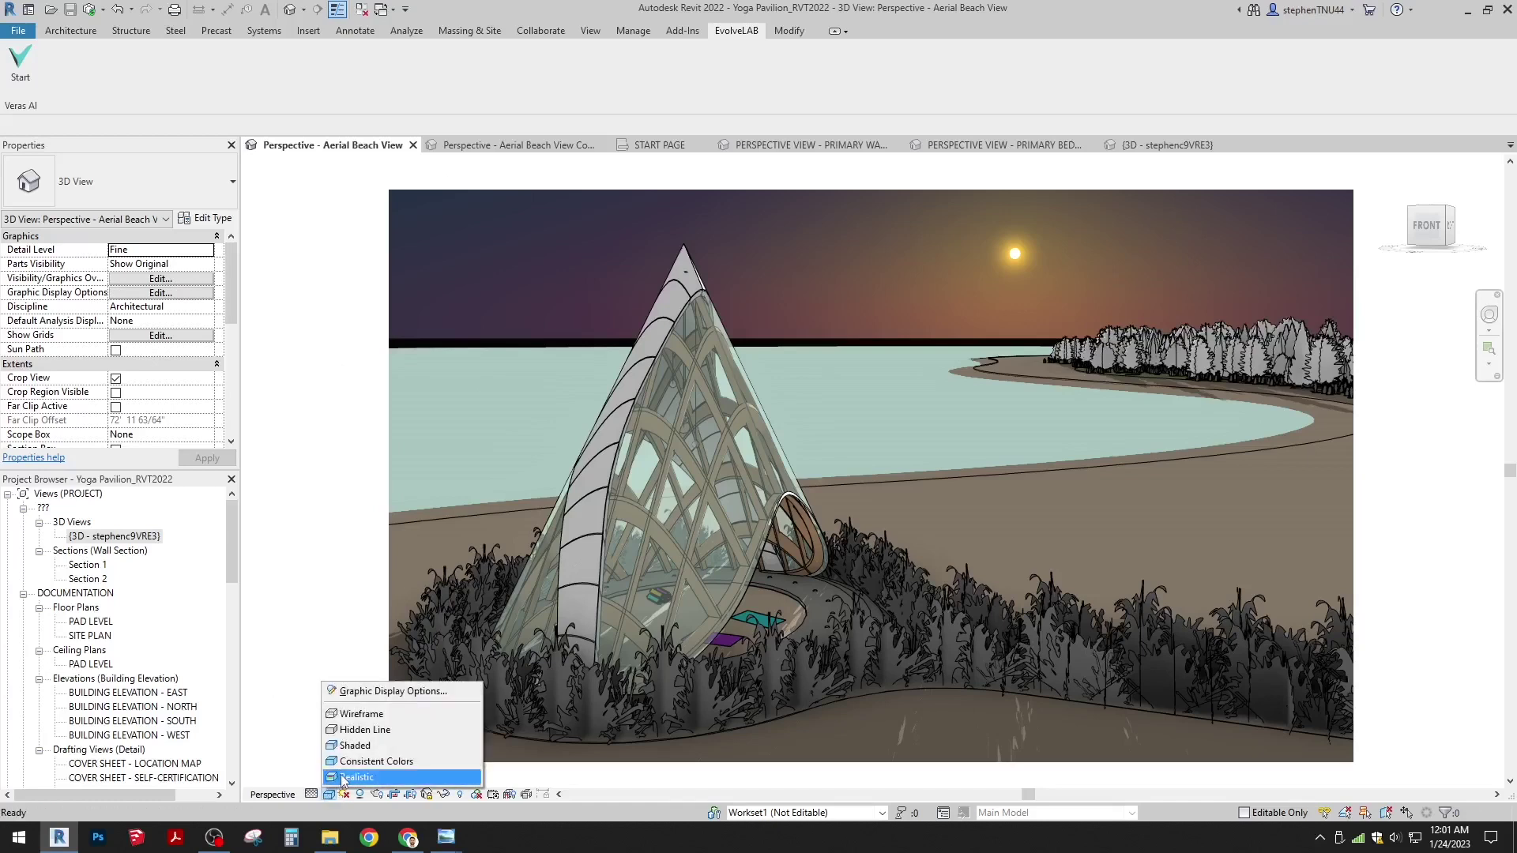
left_click(347, 692)
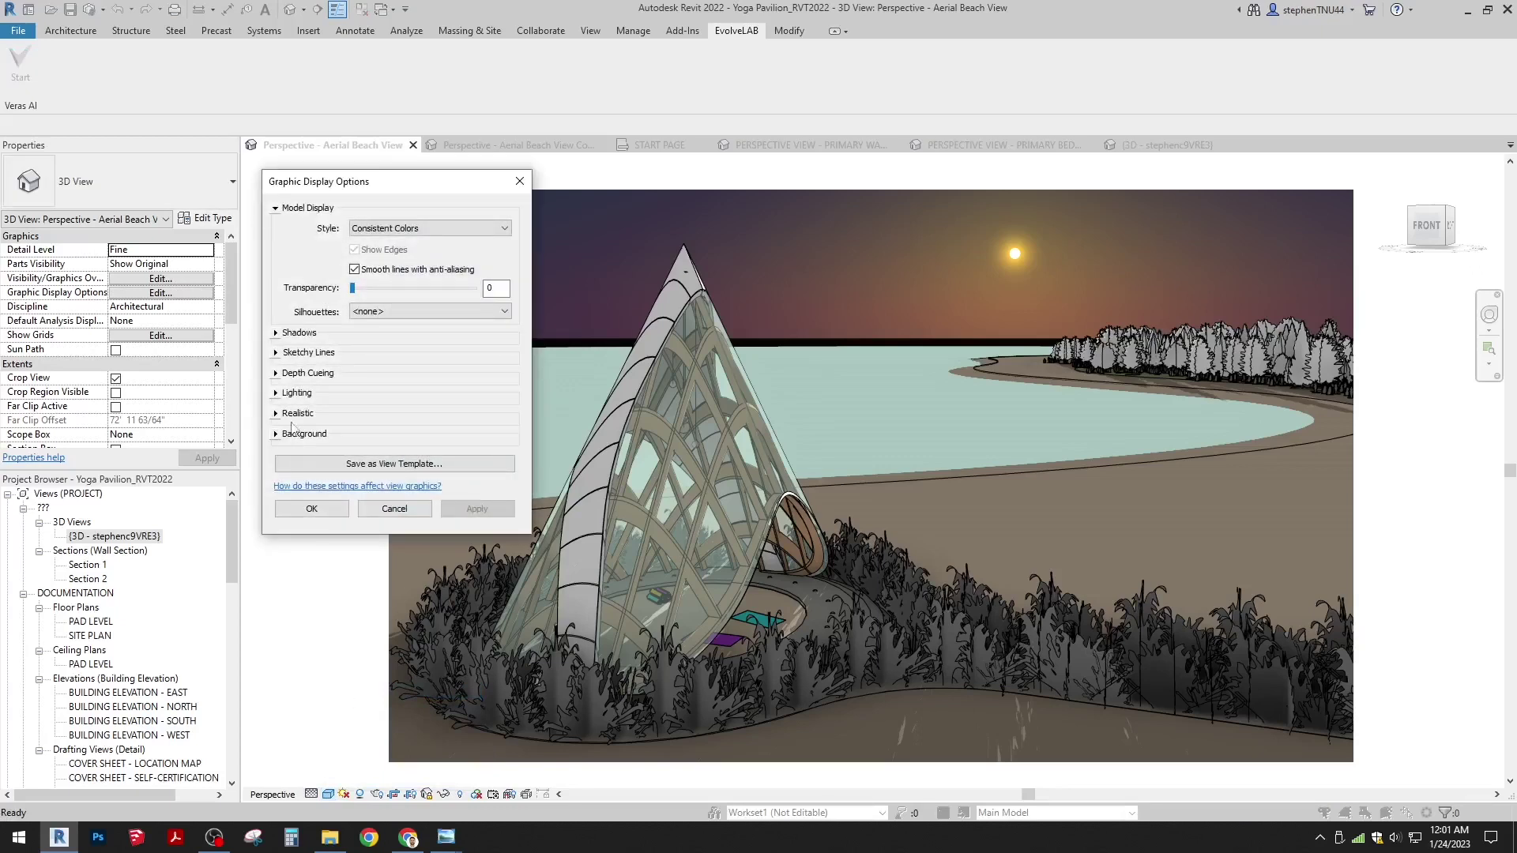
Step: Review the Shadows and Lighting settings, cancel unchanged, and show Aerial Beach View Copy 1
left_click(276, 333)
left_click(276, 420)
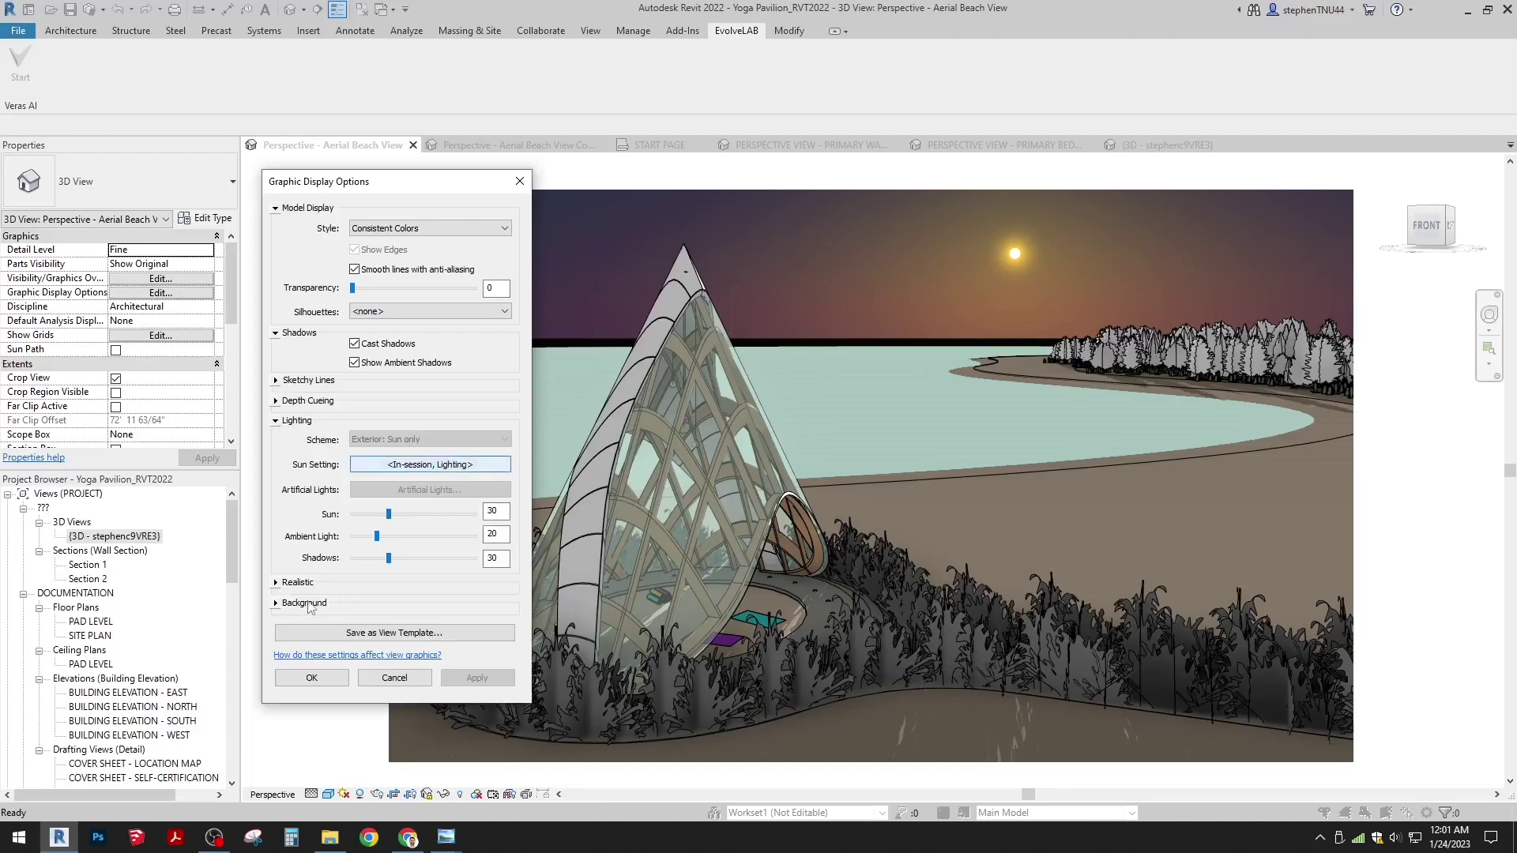
left_click(395, 677)
left_click(514, 146)
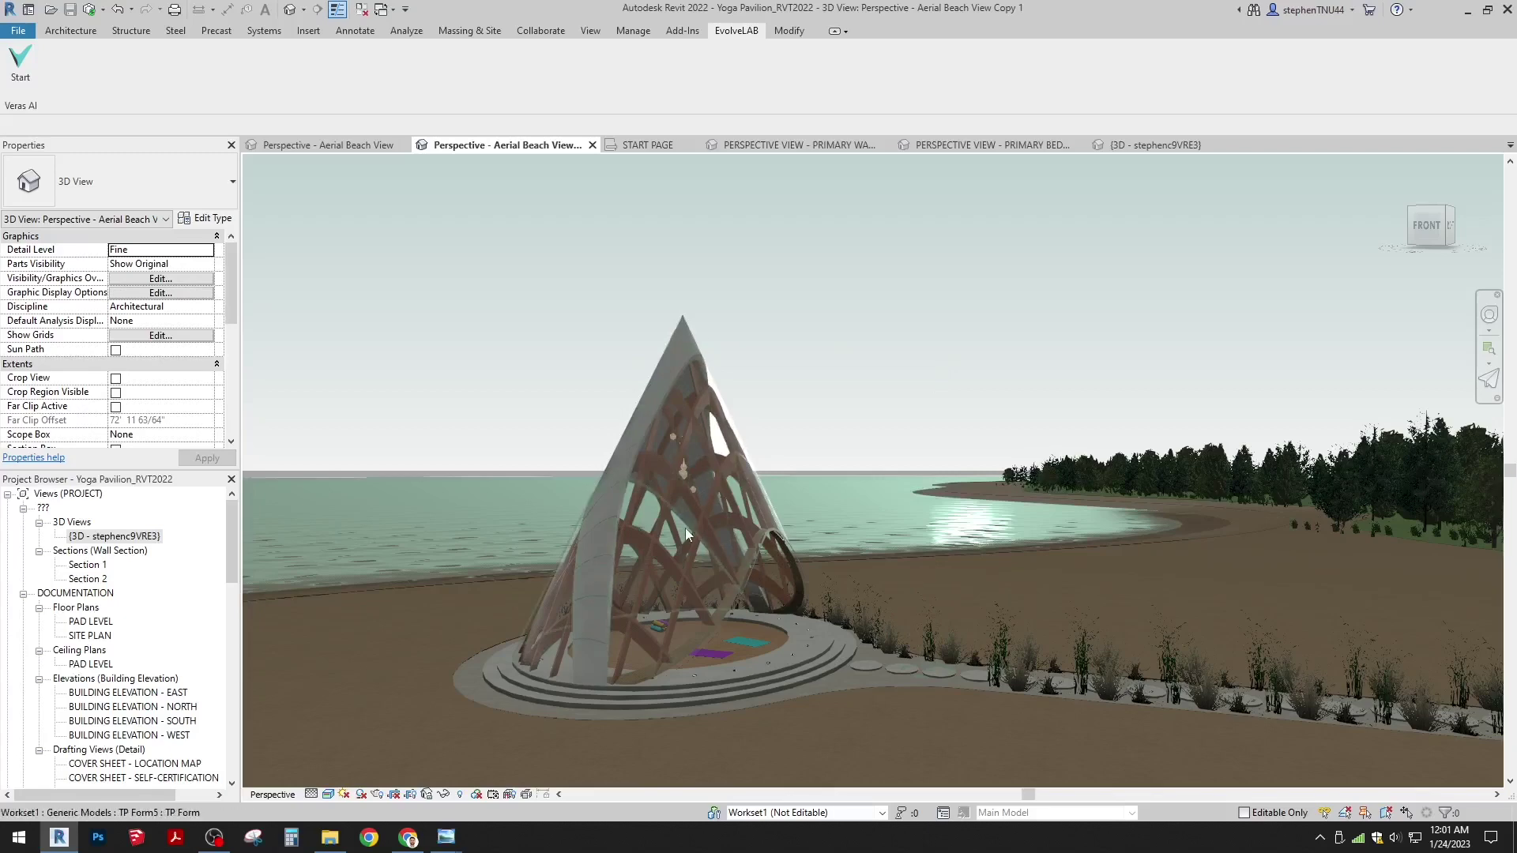
Step: Return to the original cropped Perspective - Aerial Beach View tab
left_click(354, 145)
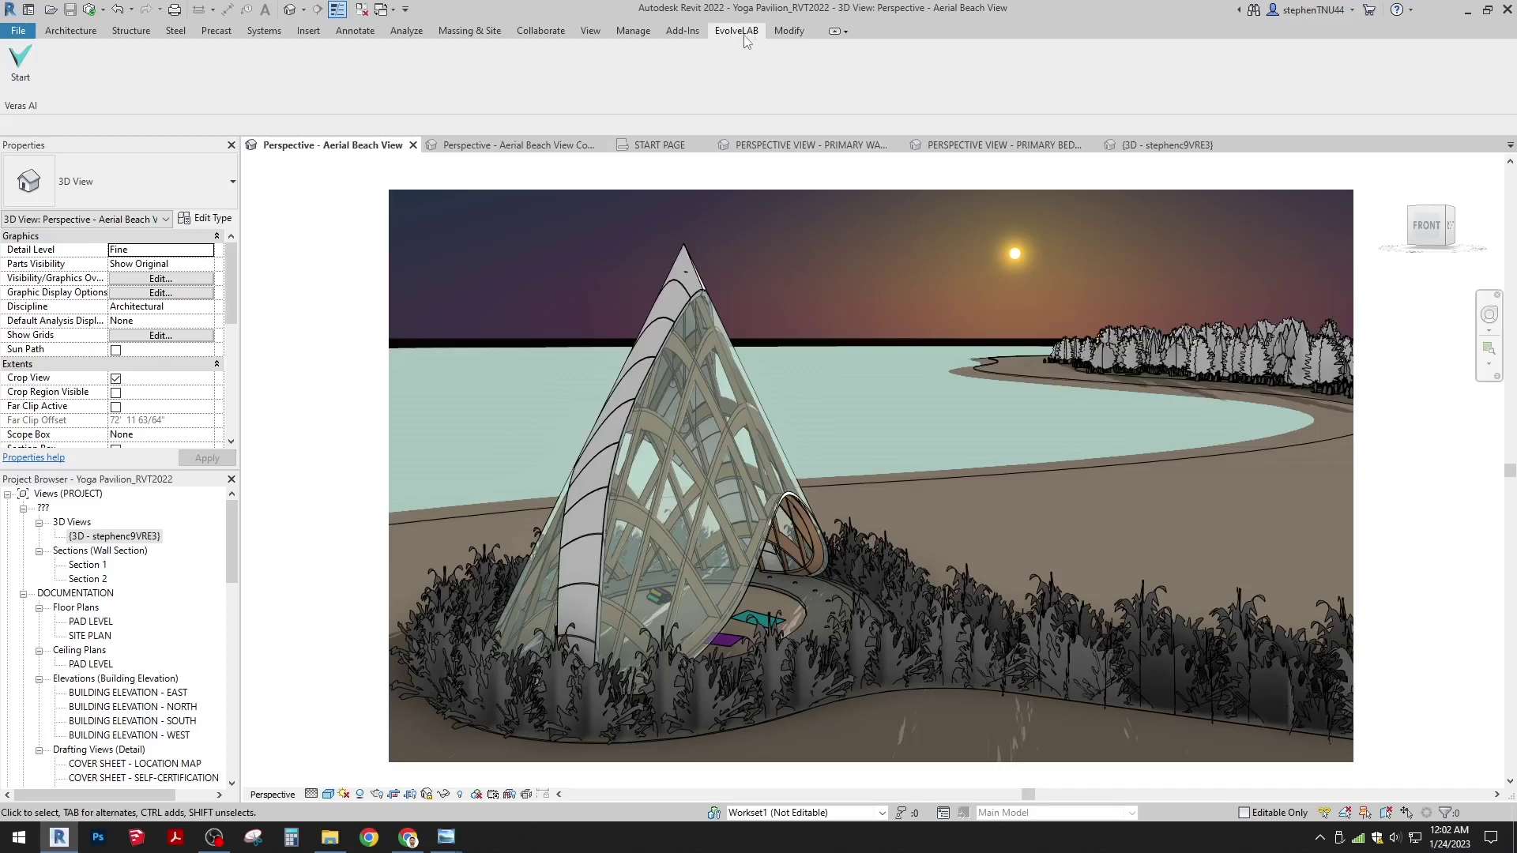
Step: Launch Veras from the EvolveLAB ribbon on the current beach pavilion view
left_click(20, 65)
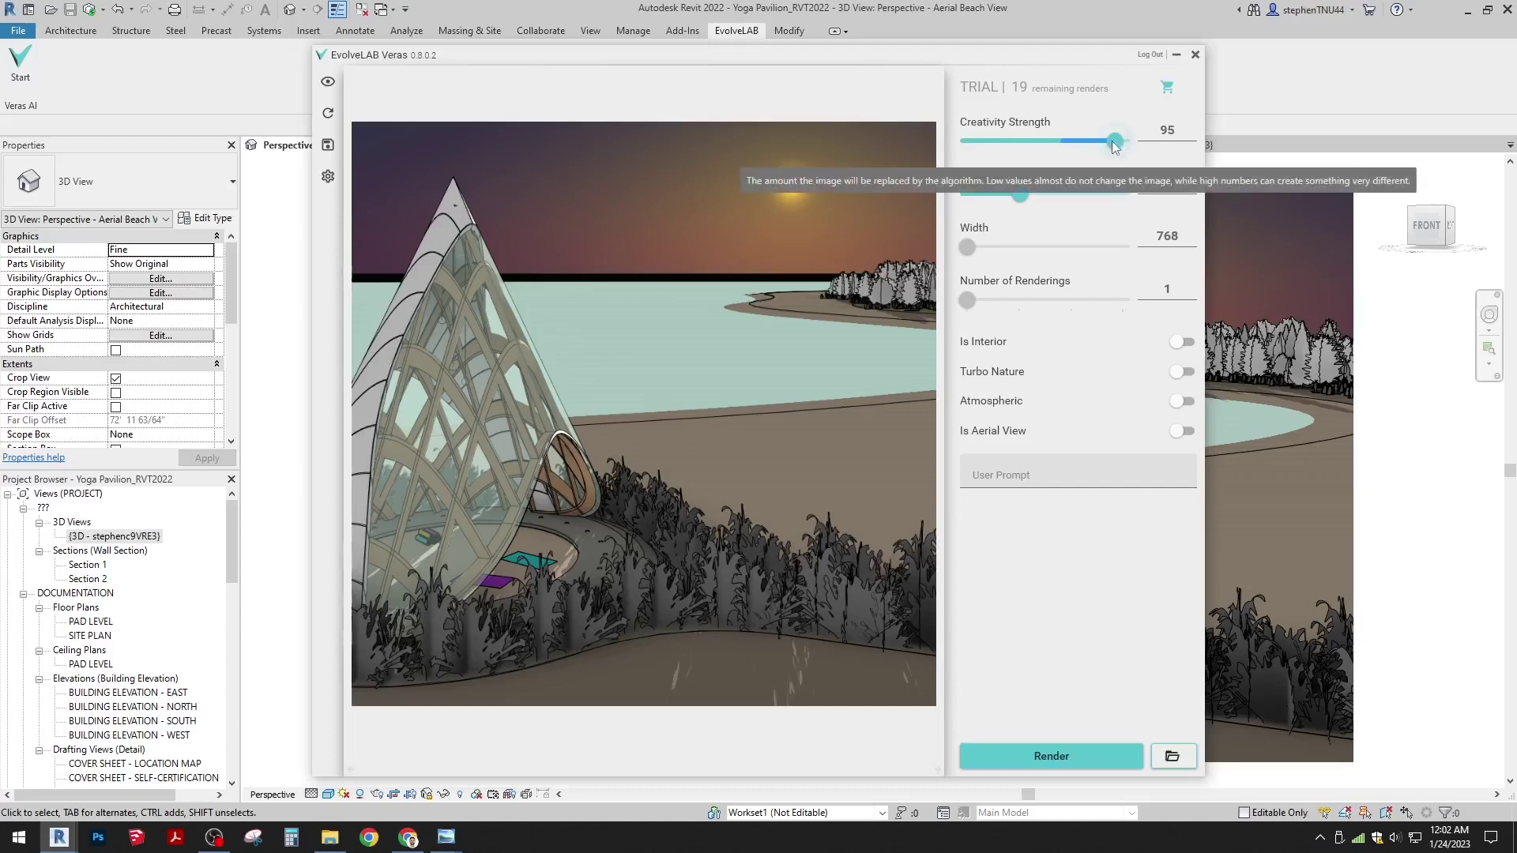
left_click(989, 473)
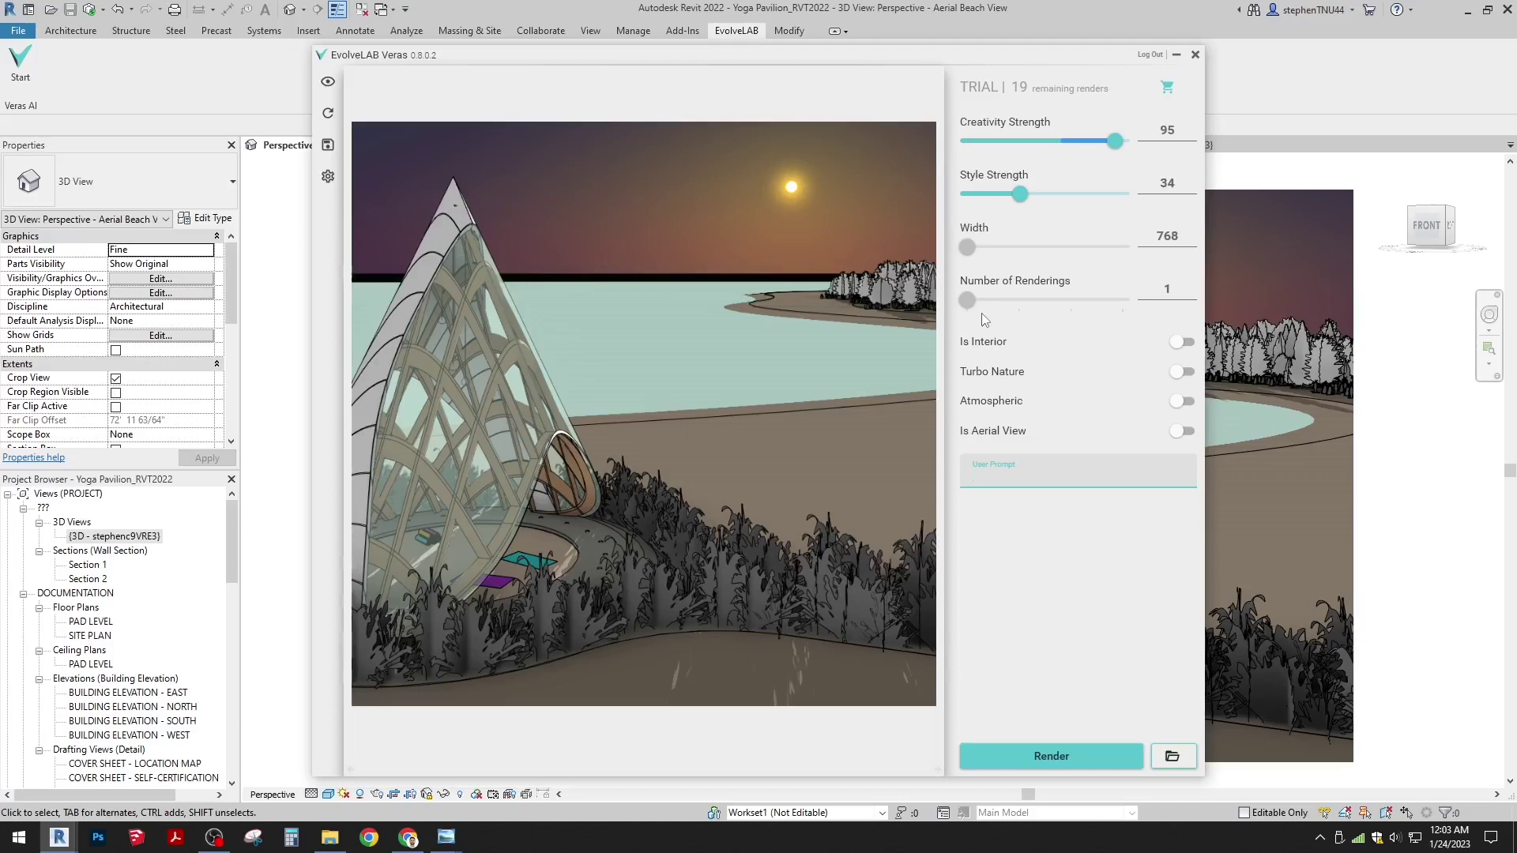
left_click(1159, 235)
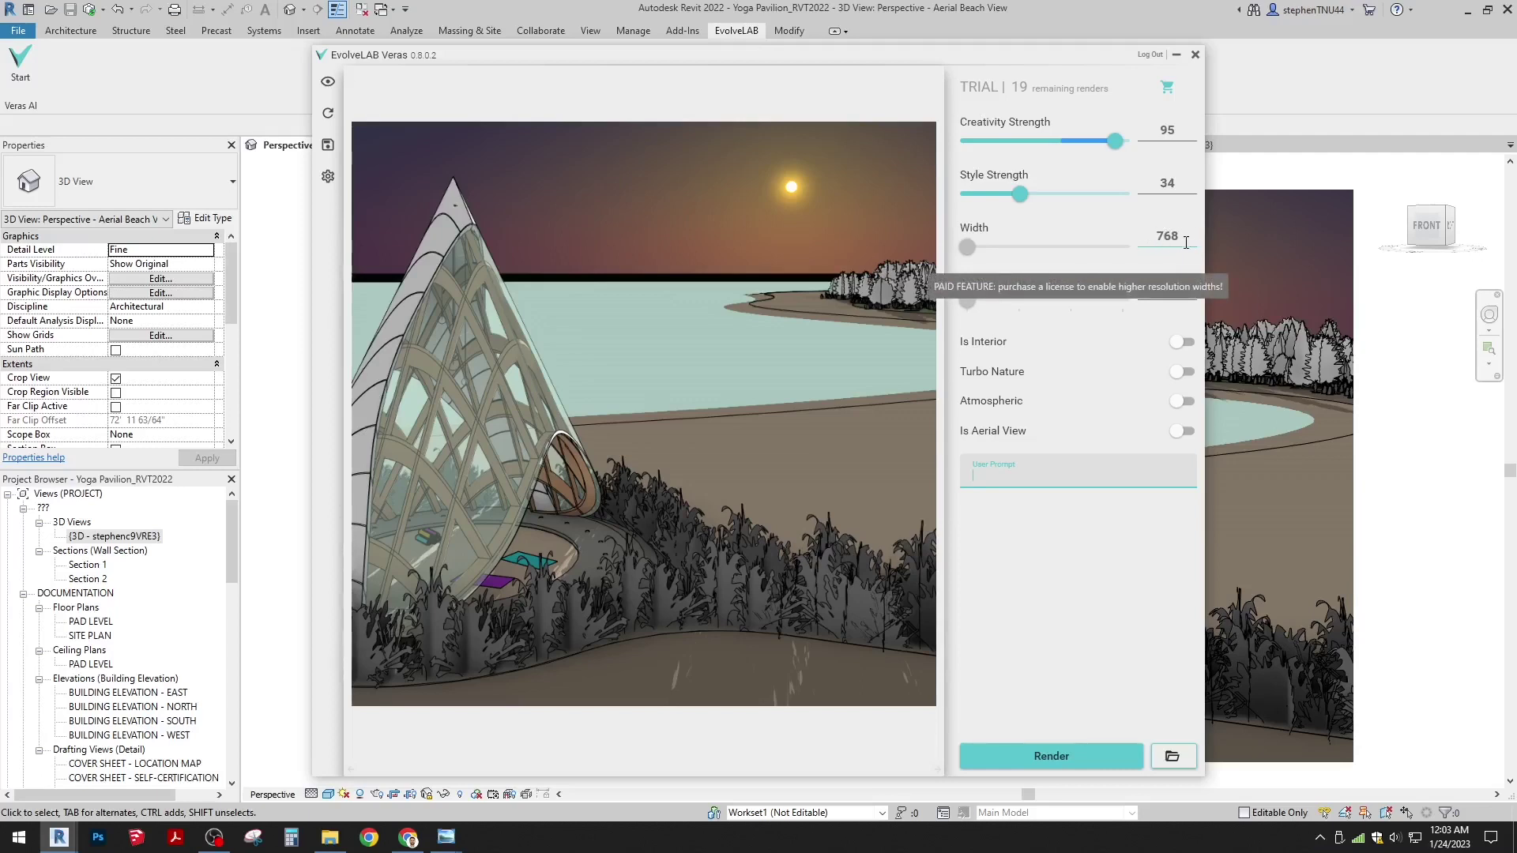
mouse_move(1165, 289)
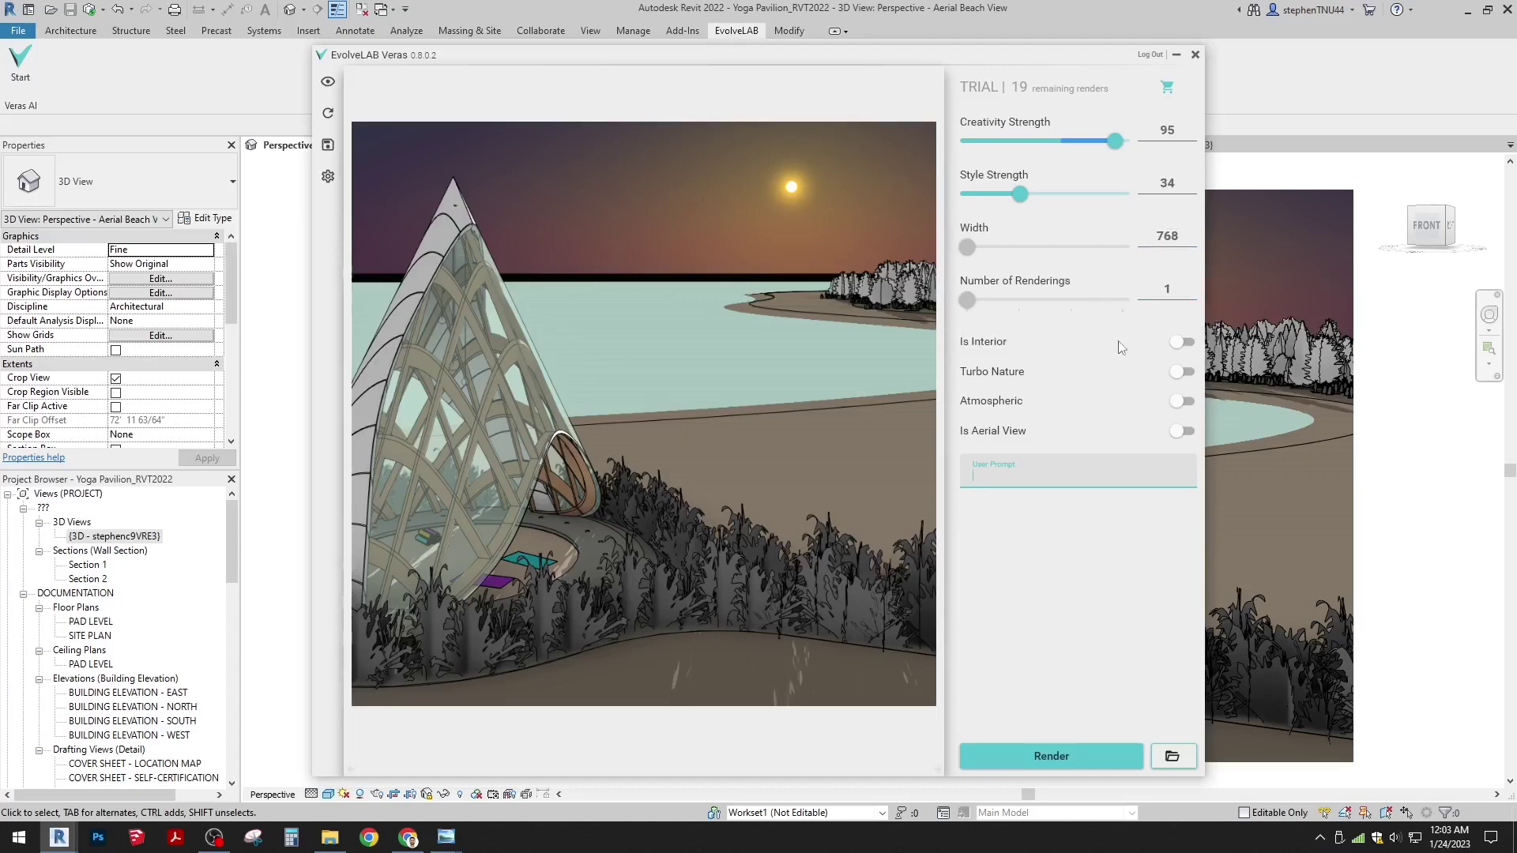
mouse_move(1023, 347)
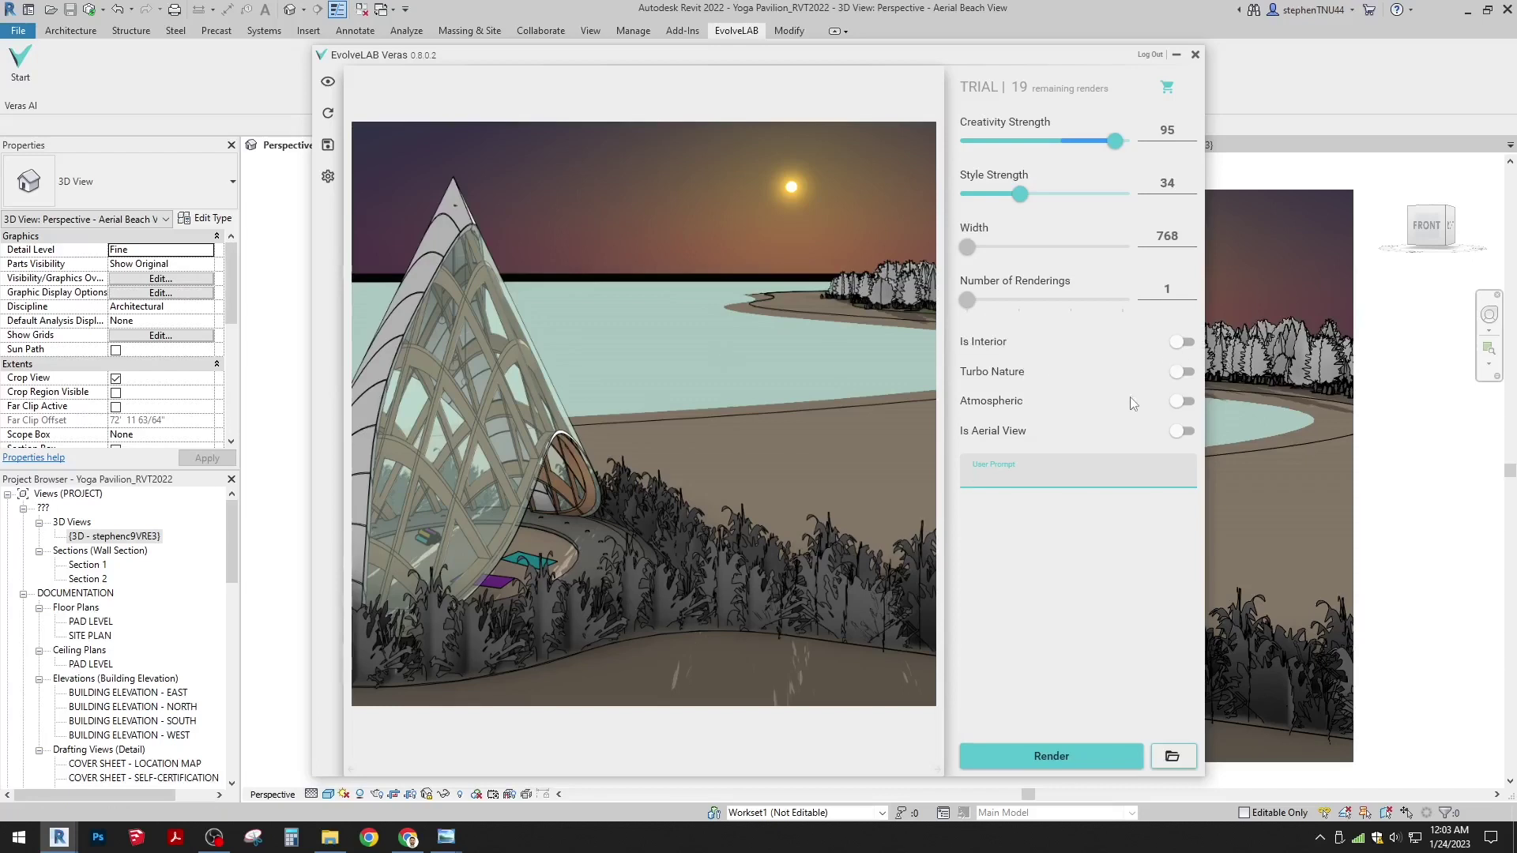
Step: Switch on Turbo Nature and Atmospheric in Veras, then focus the User Prompt field
left_click(1185, 373)
left_click(1187, 403)
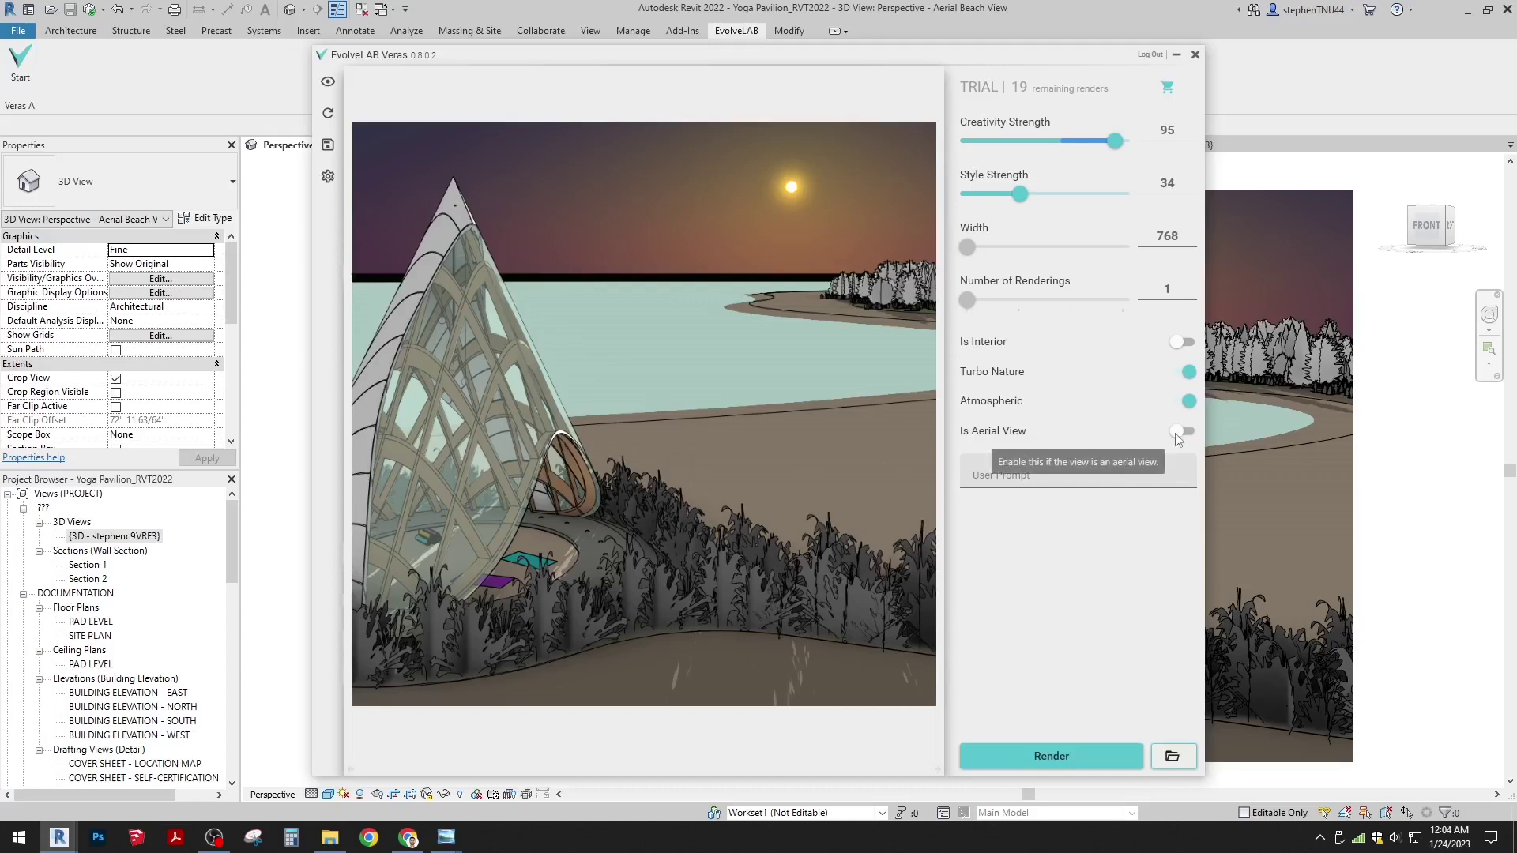
left_click(1017, 482)
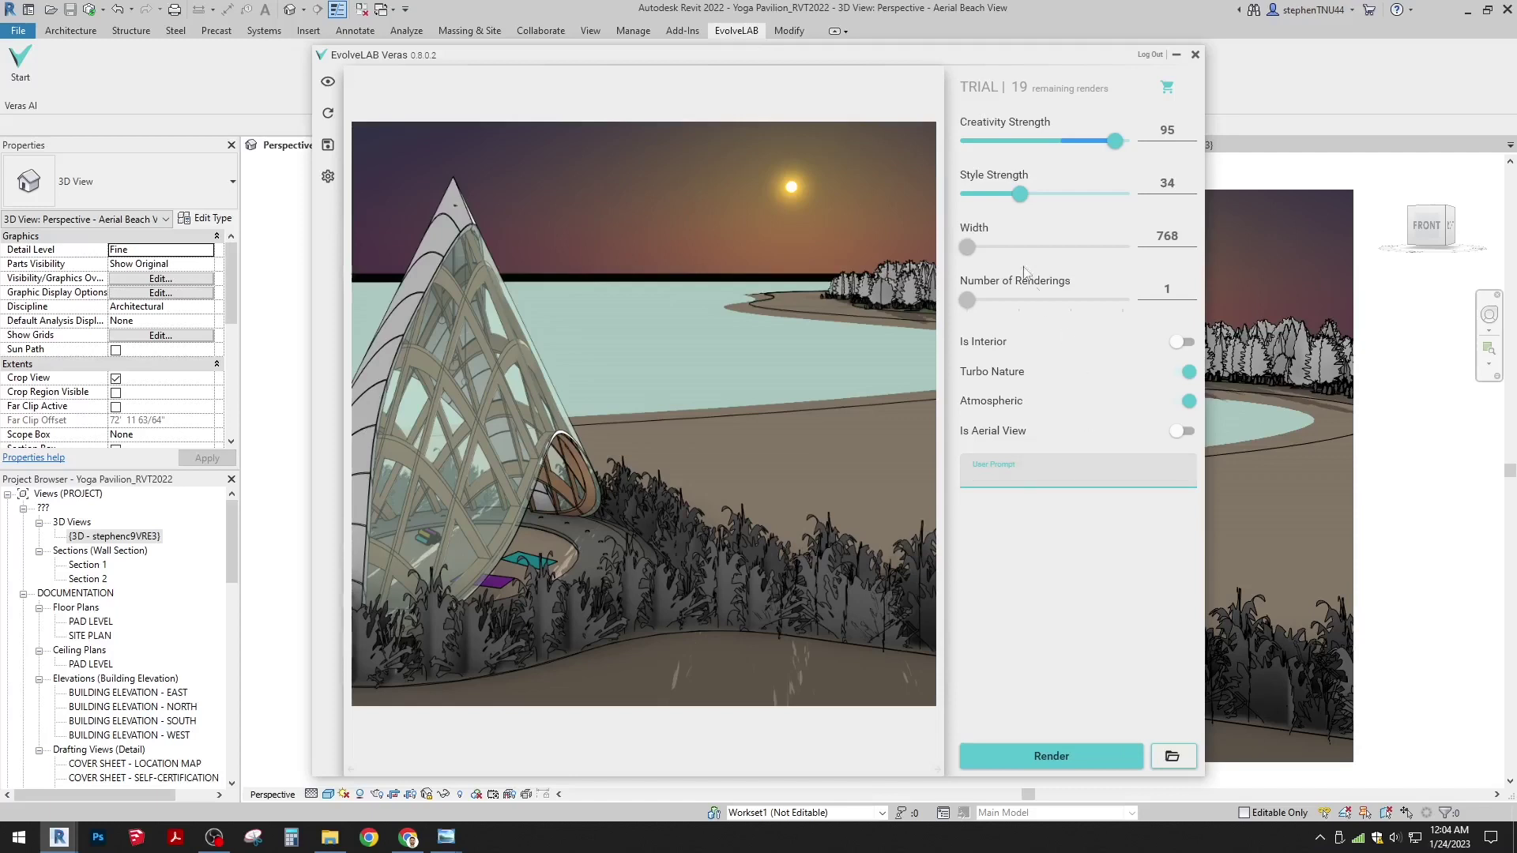
mouse_move(1024, 199)
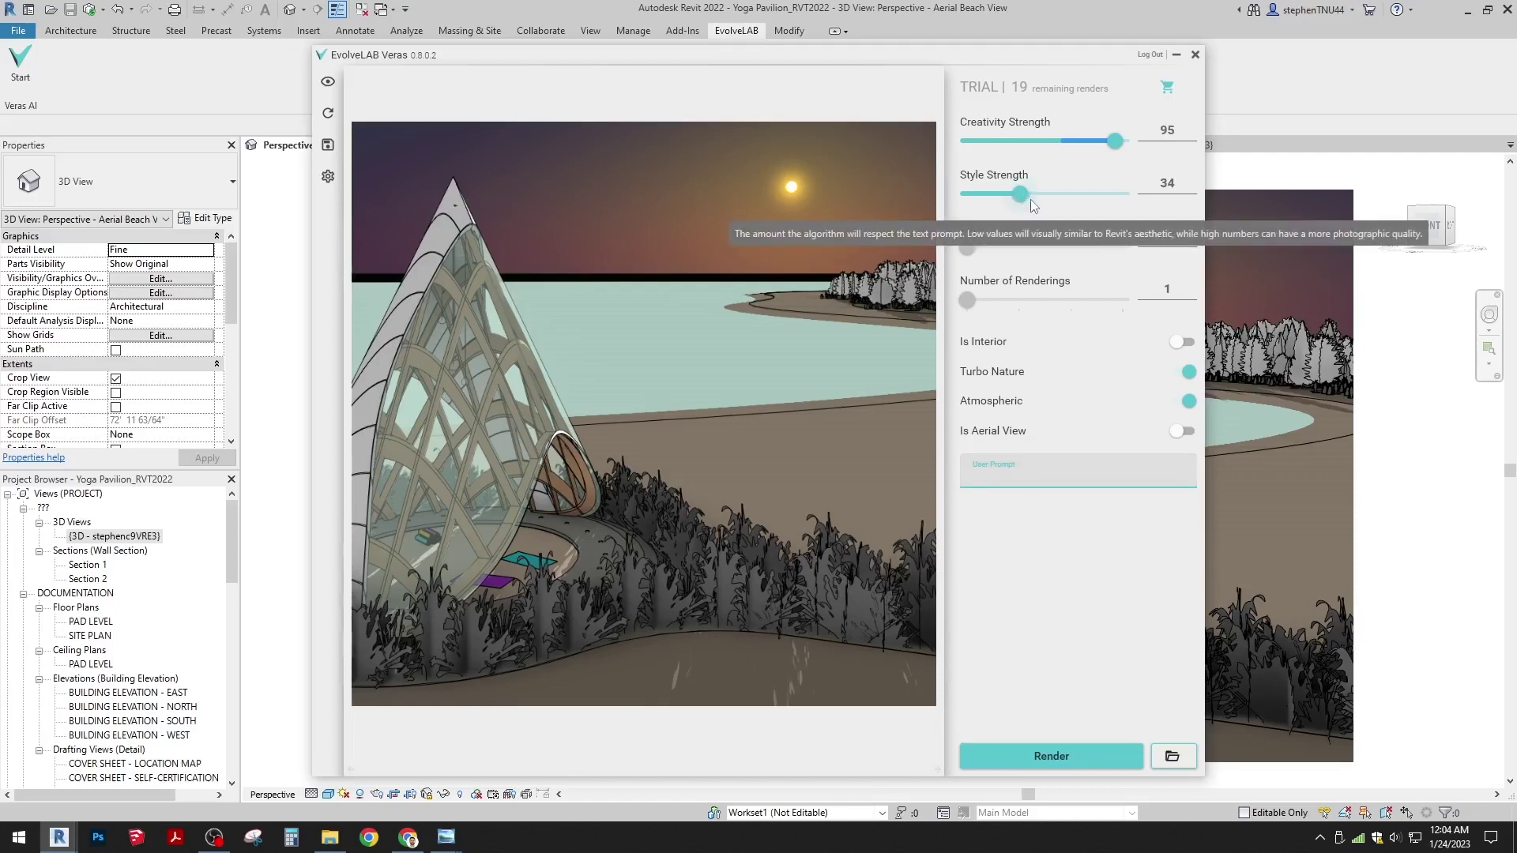
mouse_move(1044, 467)
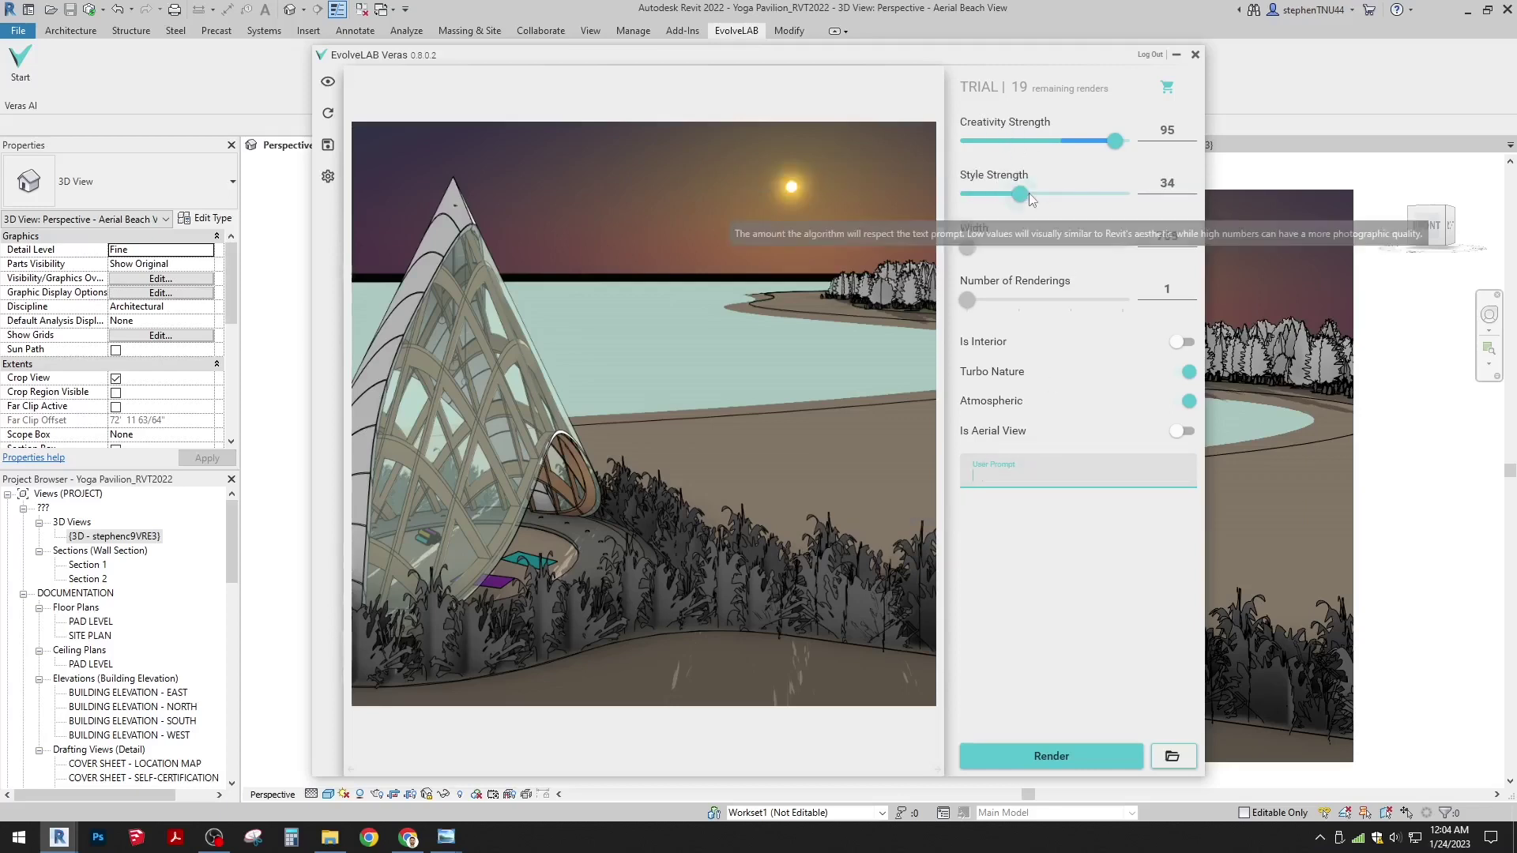
Step: Open the Veras_01 recording of an earlier session in Windows Photos
left_click(447, 837)
left_click(700, 770)
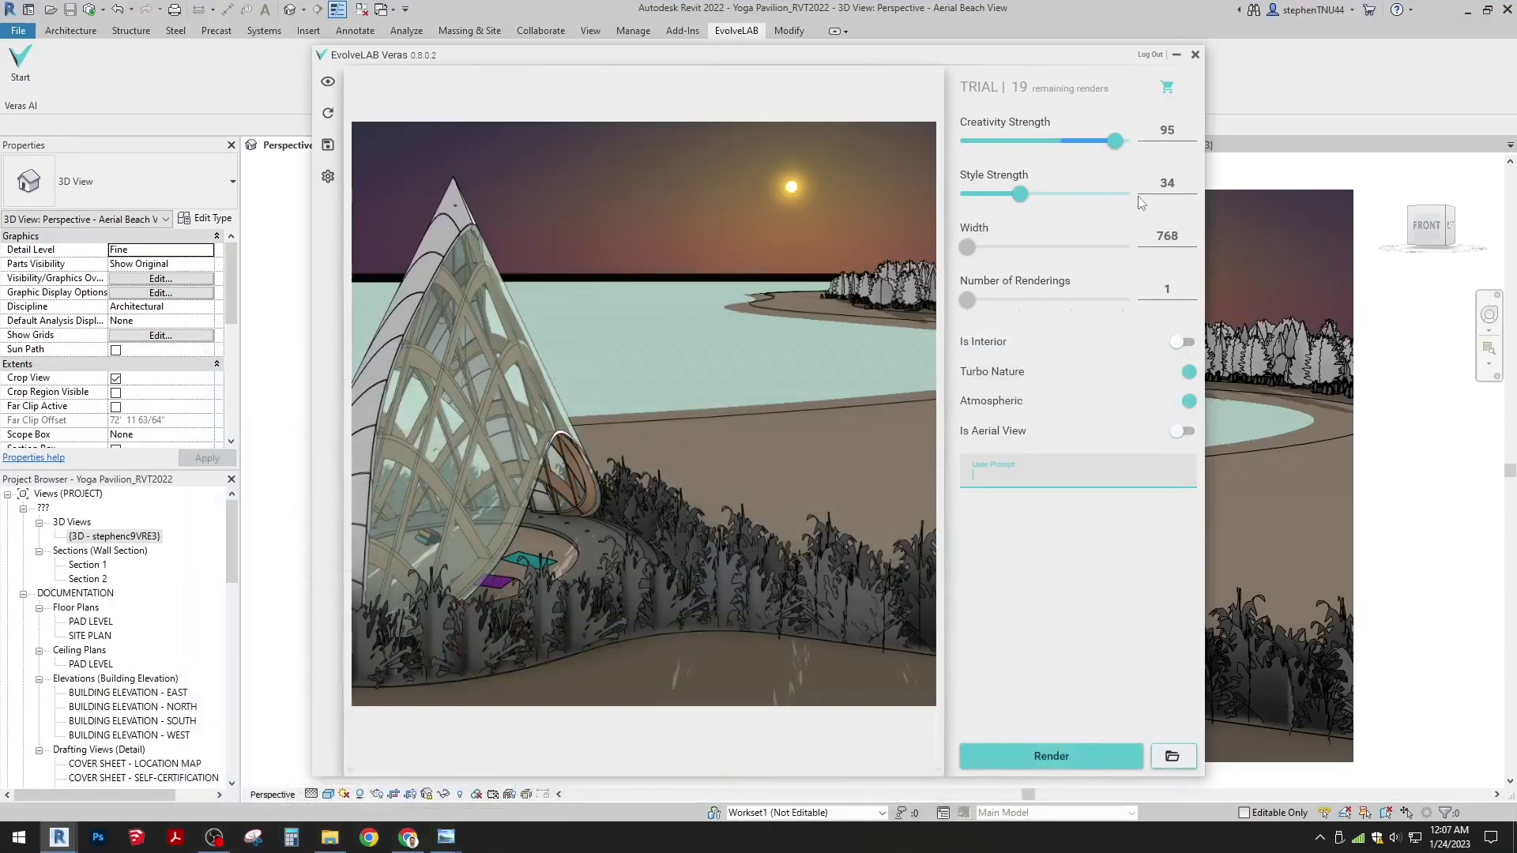
Step: Set Veras Creativity and Style Strength to 75, then open the Veras Prompts Google Doc
left_click(1136, 137)
key("BackSpace")
key("BackSpace")
type("75")
key("Tab")
type("75")
left_click(1180, 135)
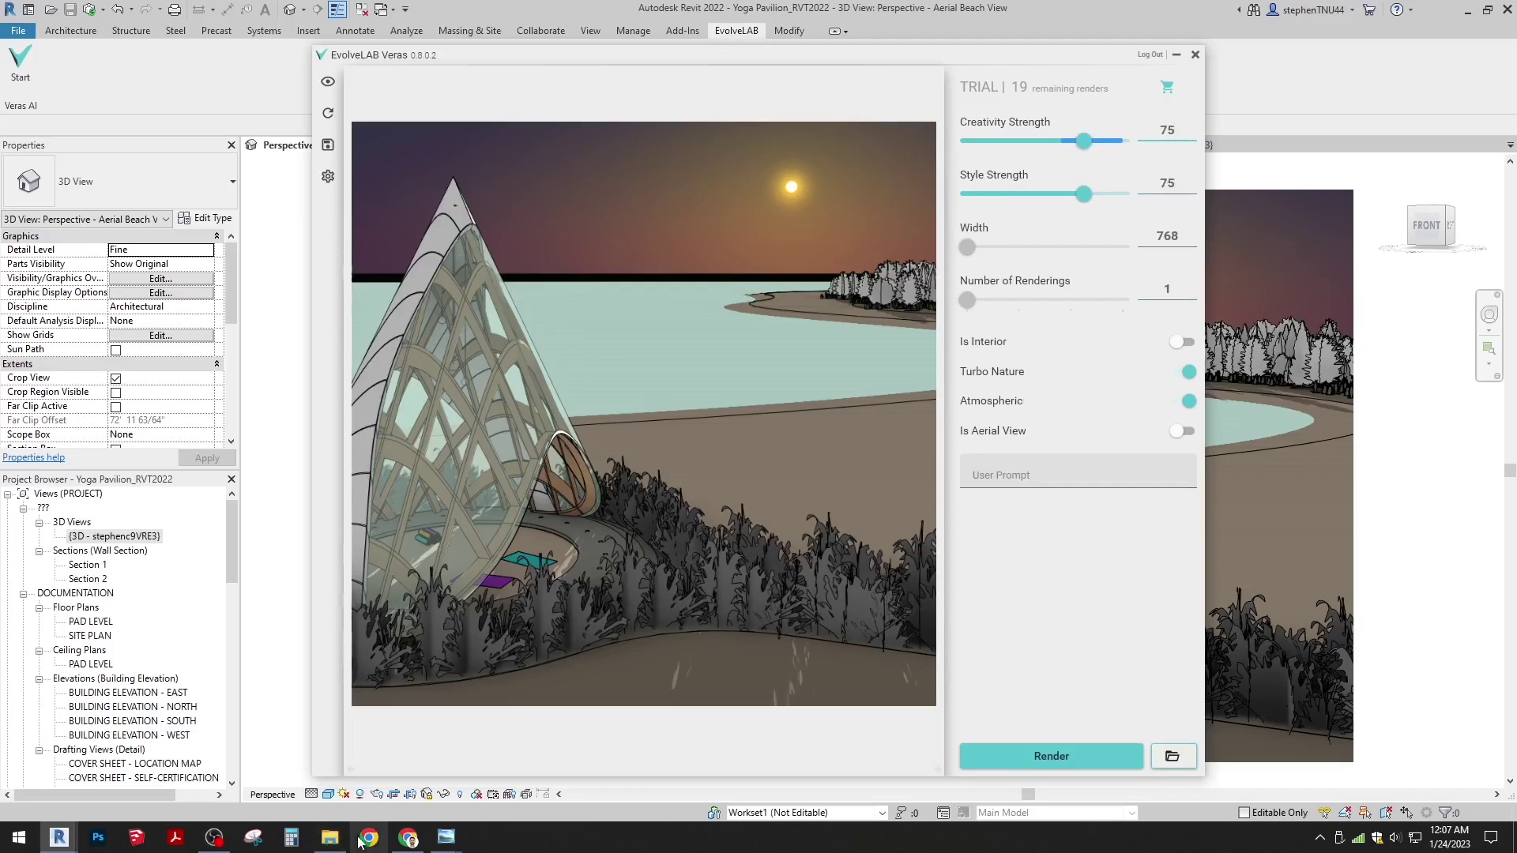
left_click(408, 841)
left_click(649, 13)
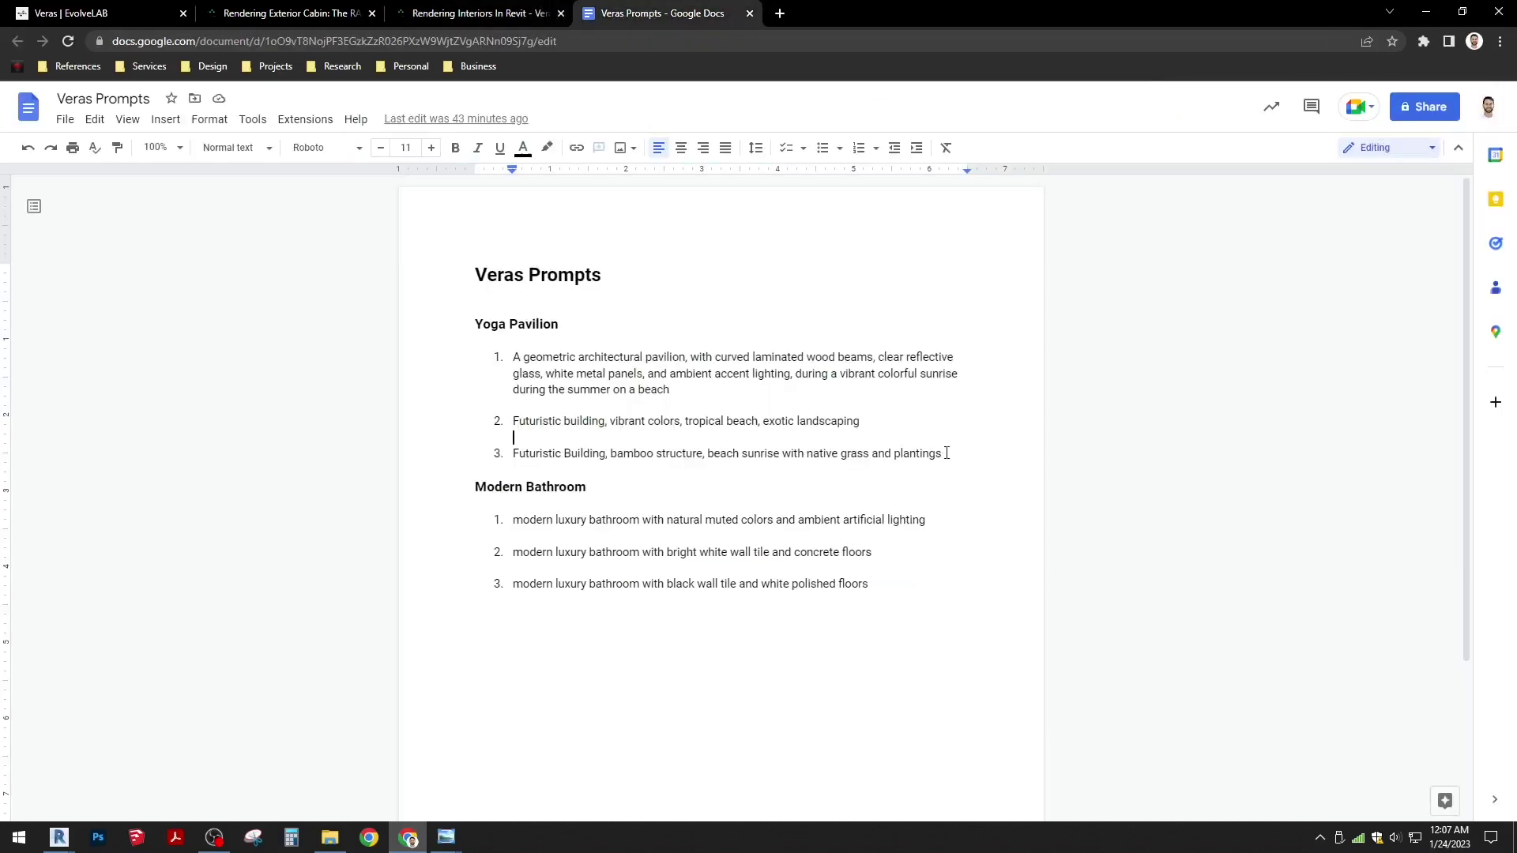
Step: Select Yoga Pavilion prompt 3 (bamboo structure, beach sunrise) and head back to Revit
left_click_drag(943, 454, 514, 456)
key("ctrl+c")
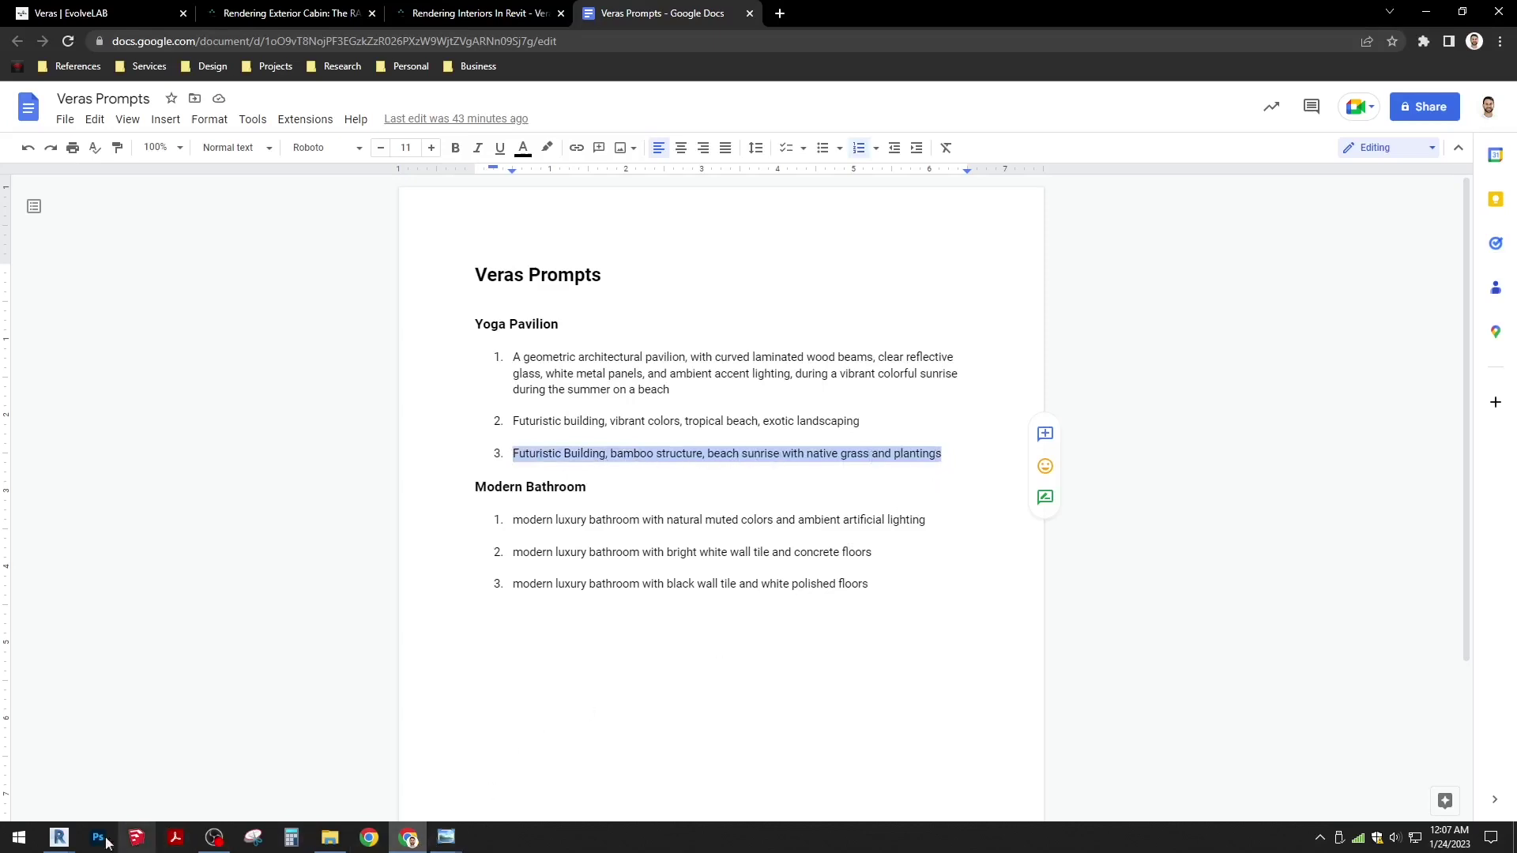
left_click(64, 840)
Step: Paste the bamboo-structure beach sunrise prompt into Veras and render the pavilion
left_click(229, 772)
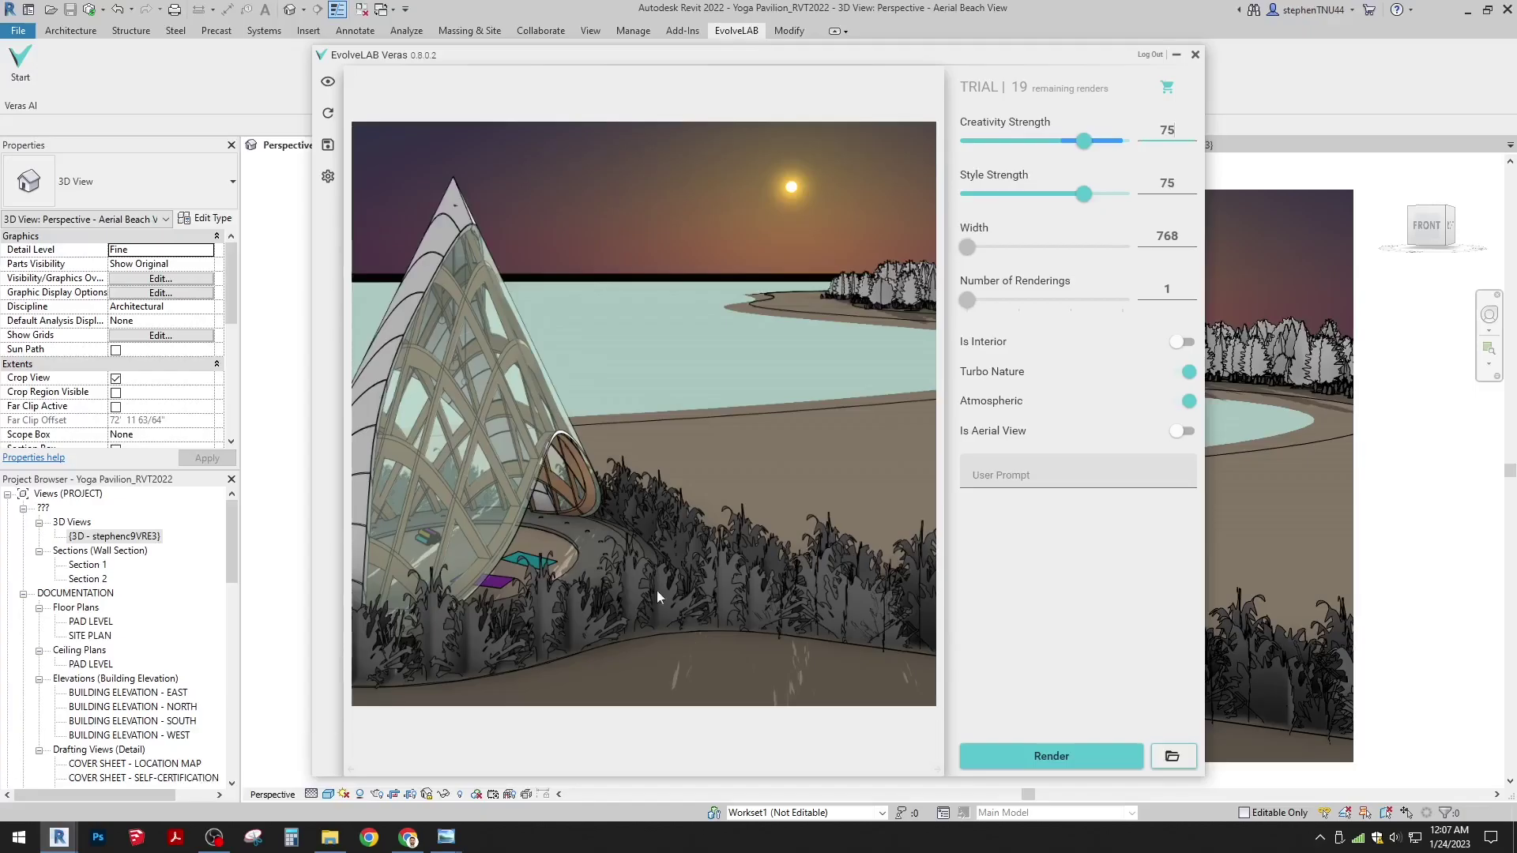
left_click(1017, 470)
key("ctrl+v")
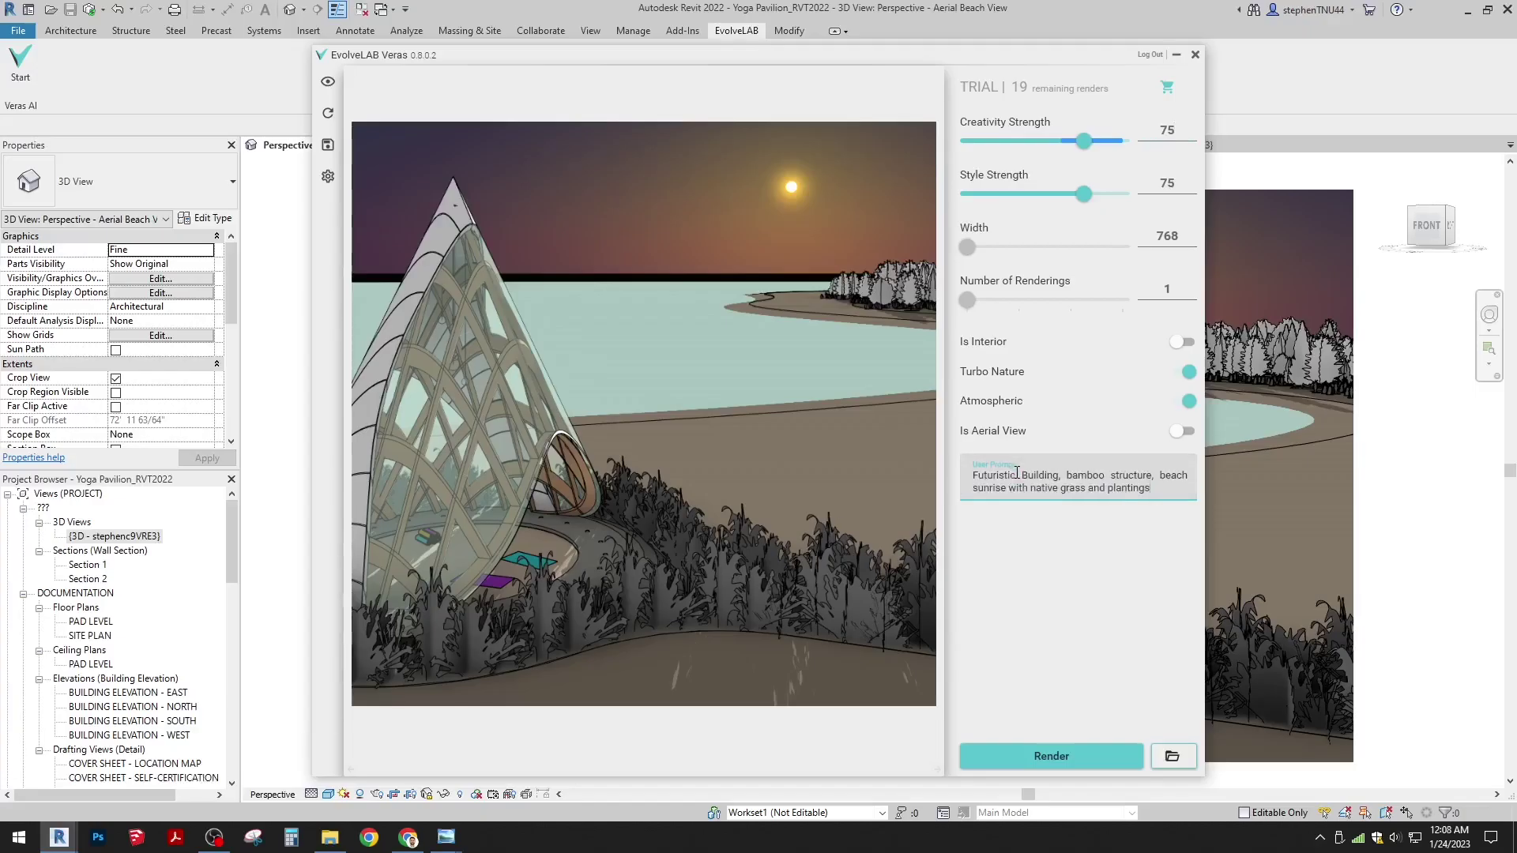
left_click(1049, 758)
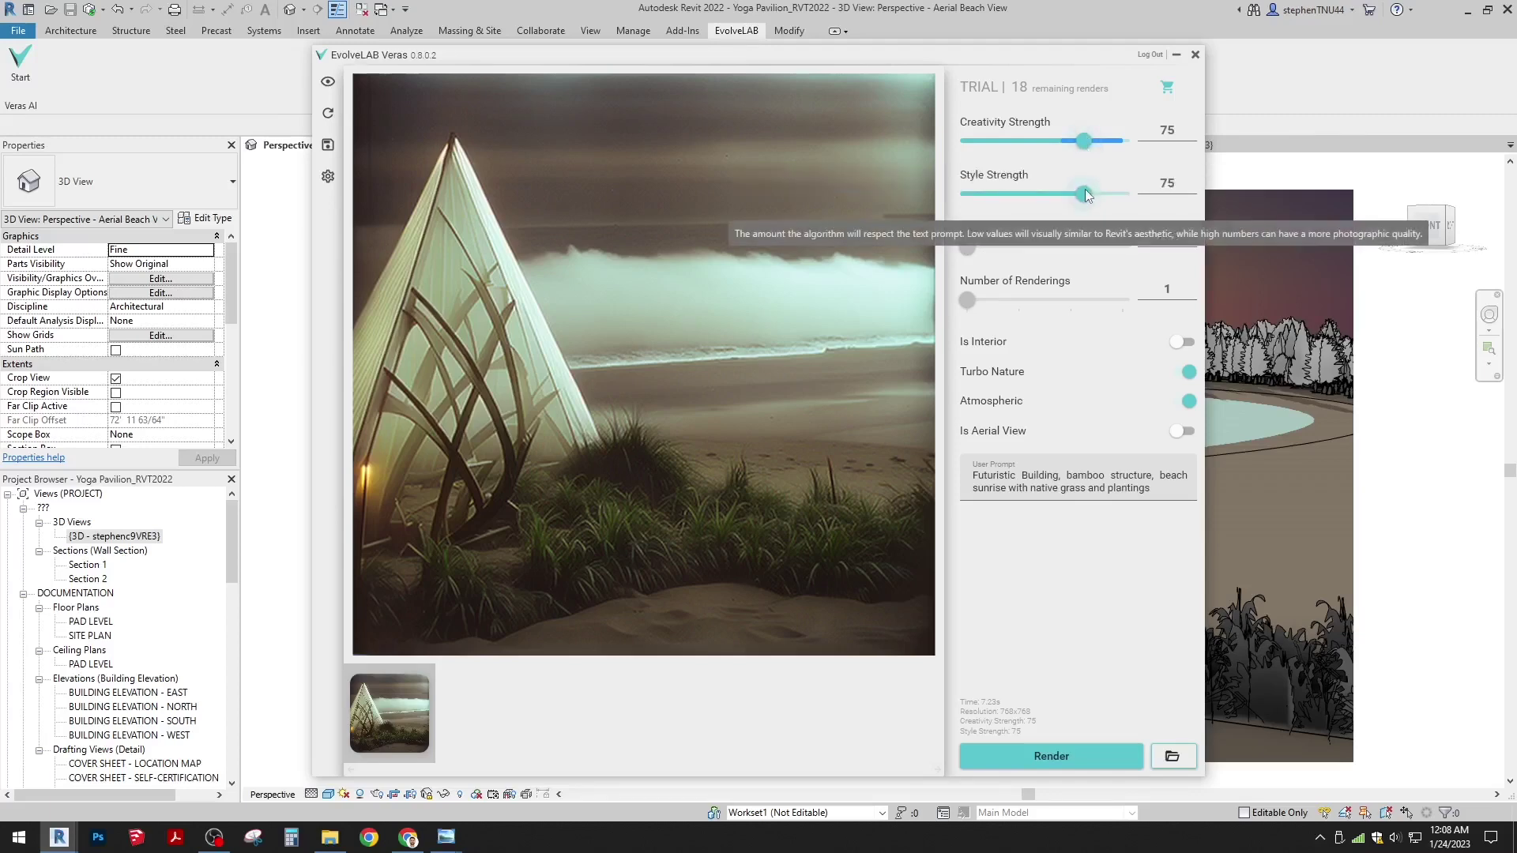
Step: Set Style Strength to 95 and Creativity Strength to 50, then render a second sunrise pavilion image
left_click_drag(1085, 194, 1115, 193)
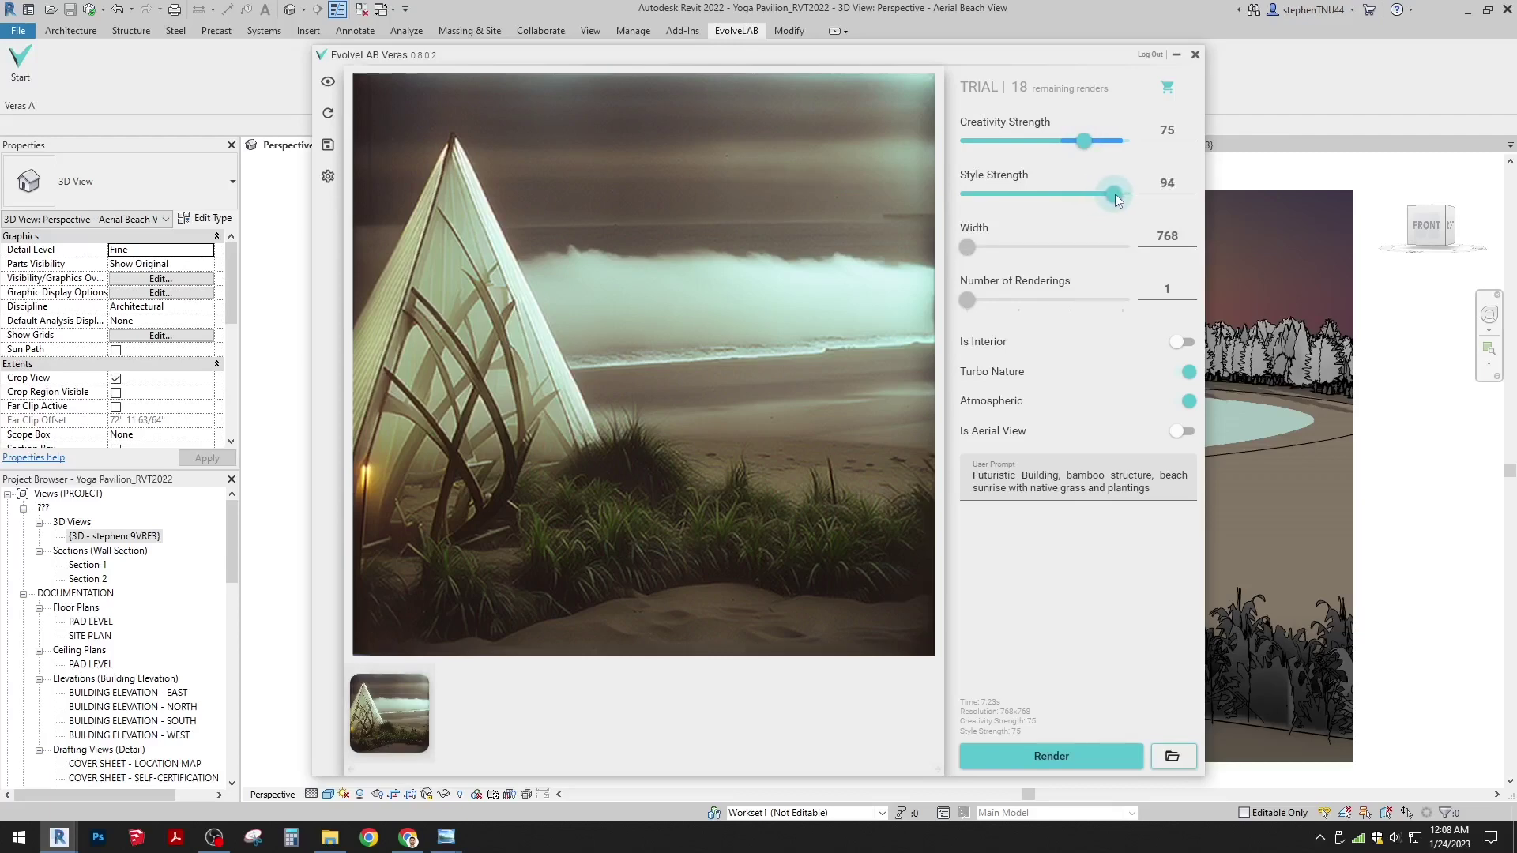
left_click_drag(1086, 142, 1046, 140)
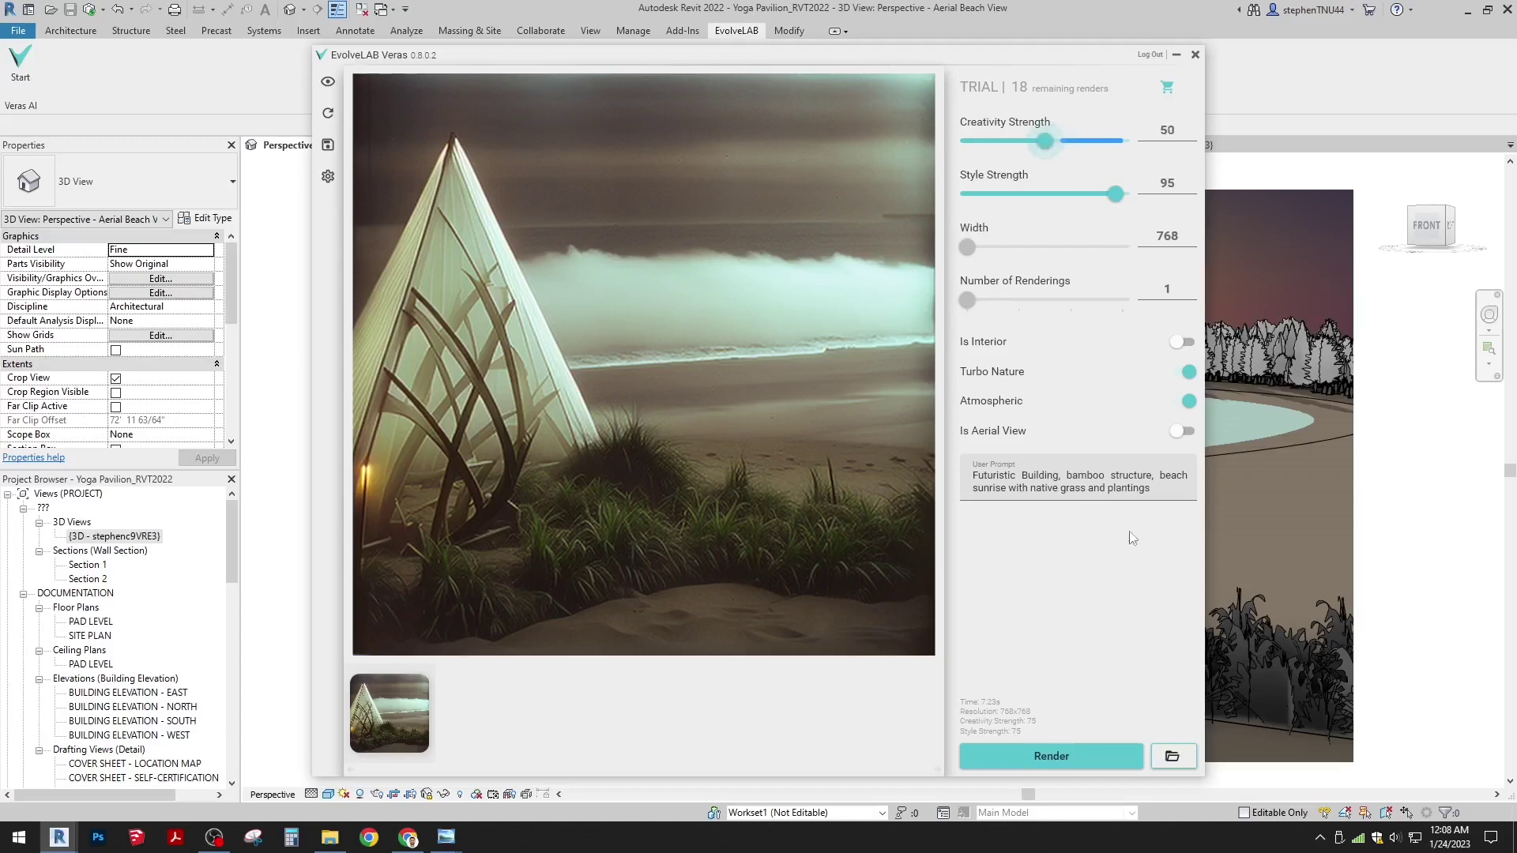
left_click(1044, 756)
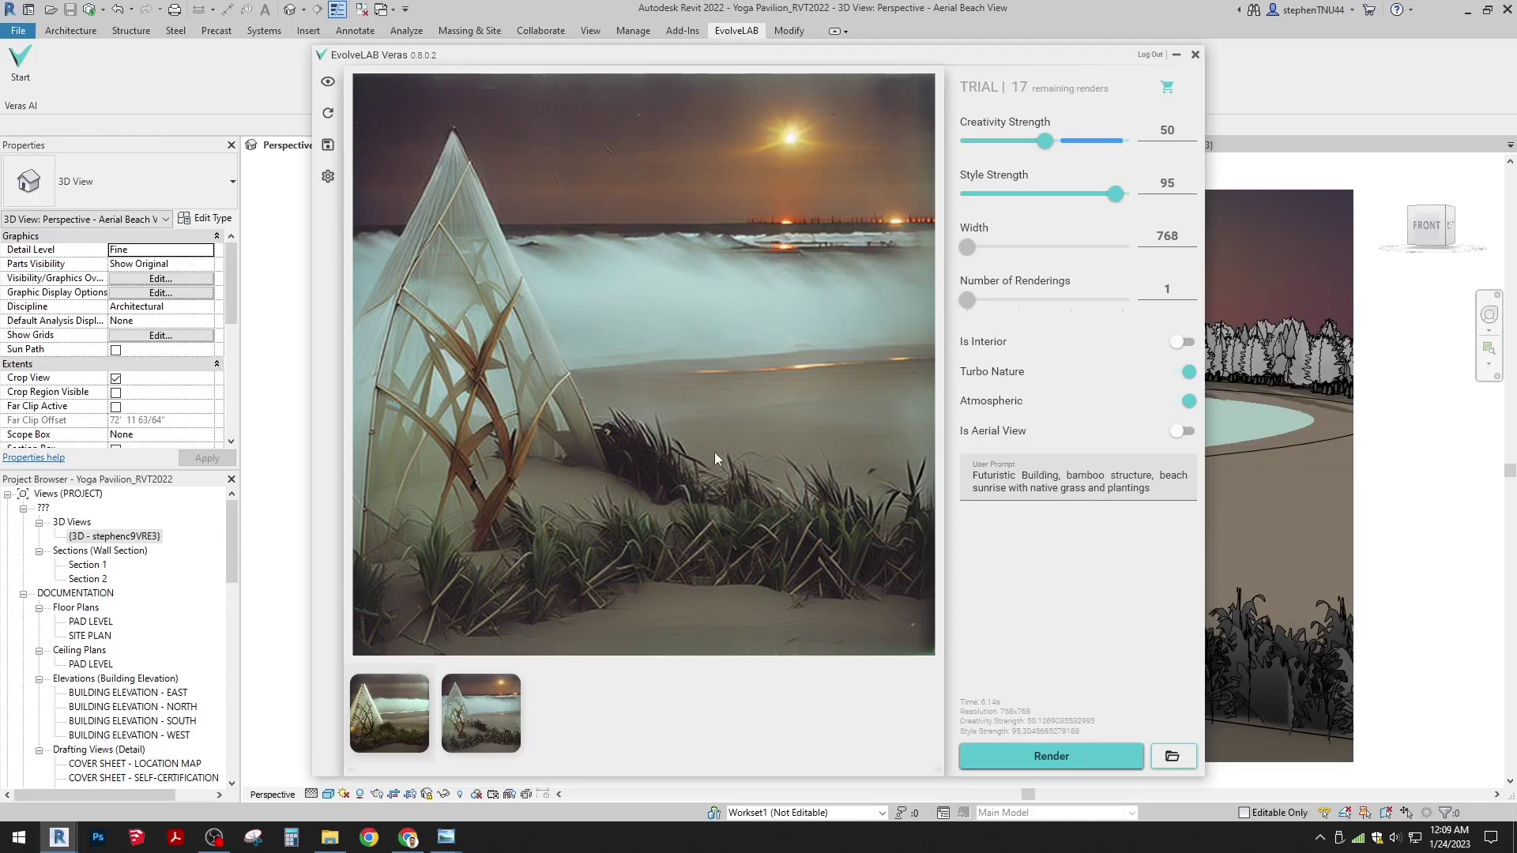
Step: Compare the first and sunrise pavilion renders, then close Veras and show the Primary Wardrobe perspective view
left_click(481, 708)
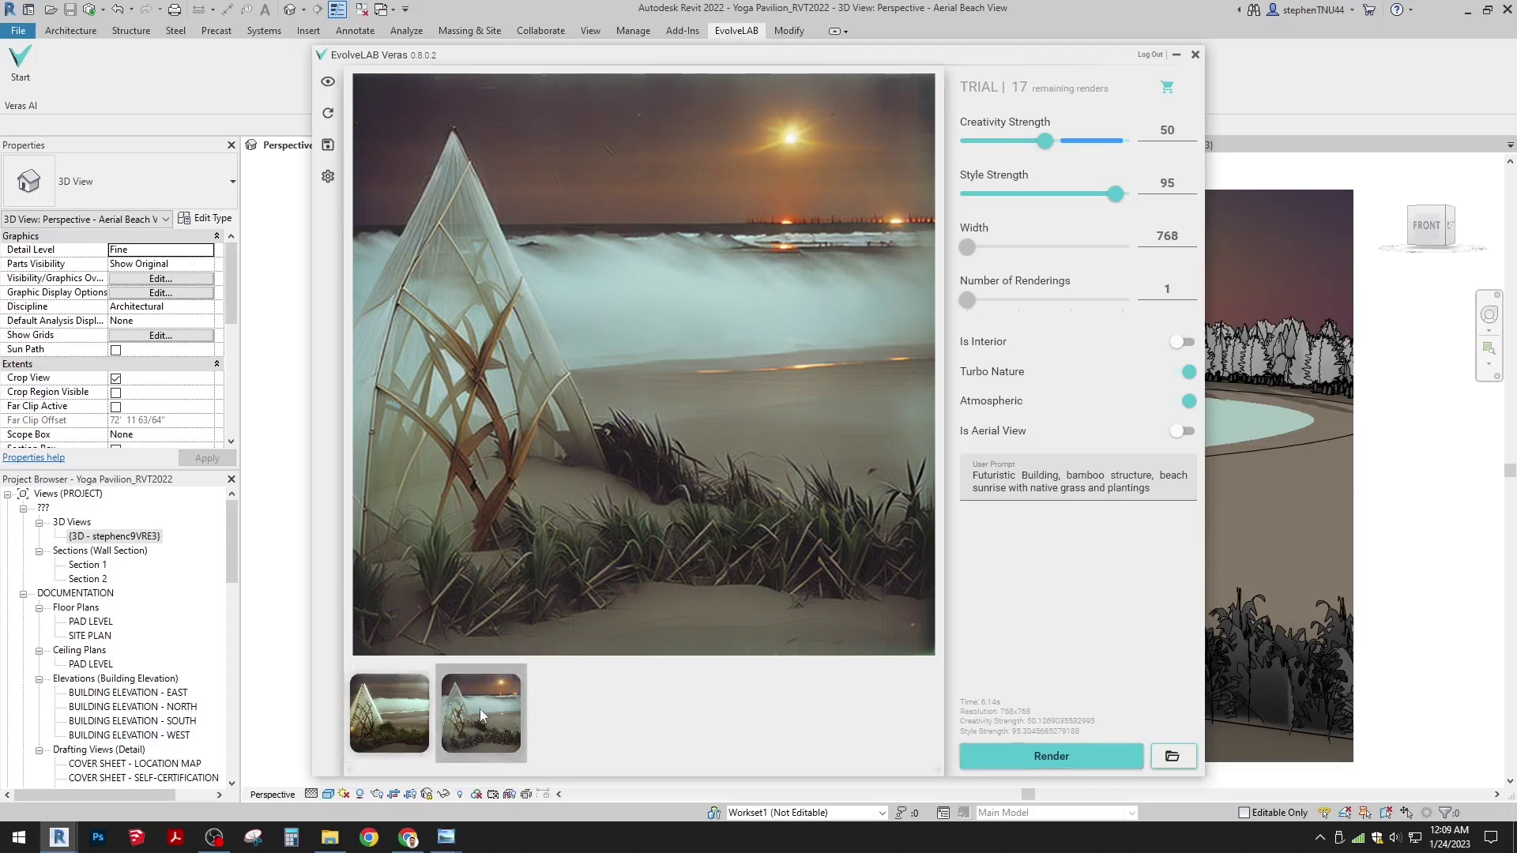
left_click(406, 719)
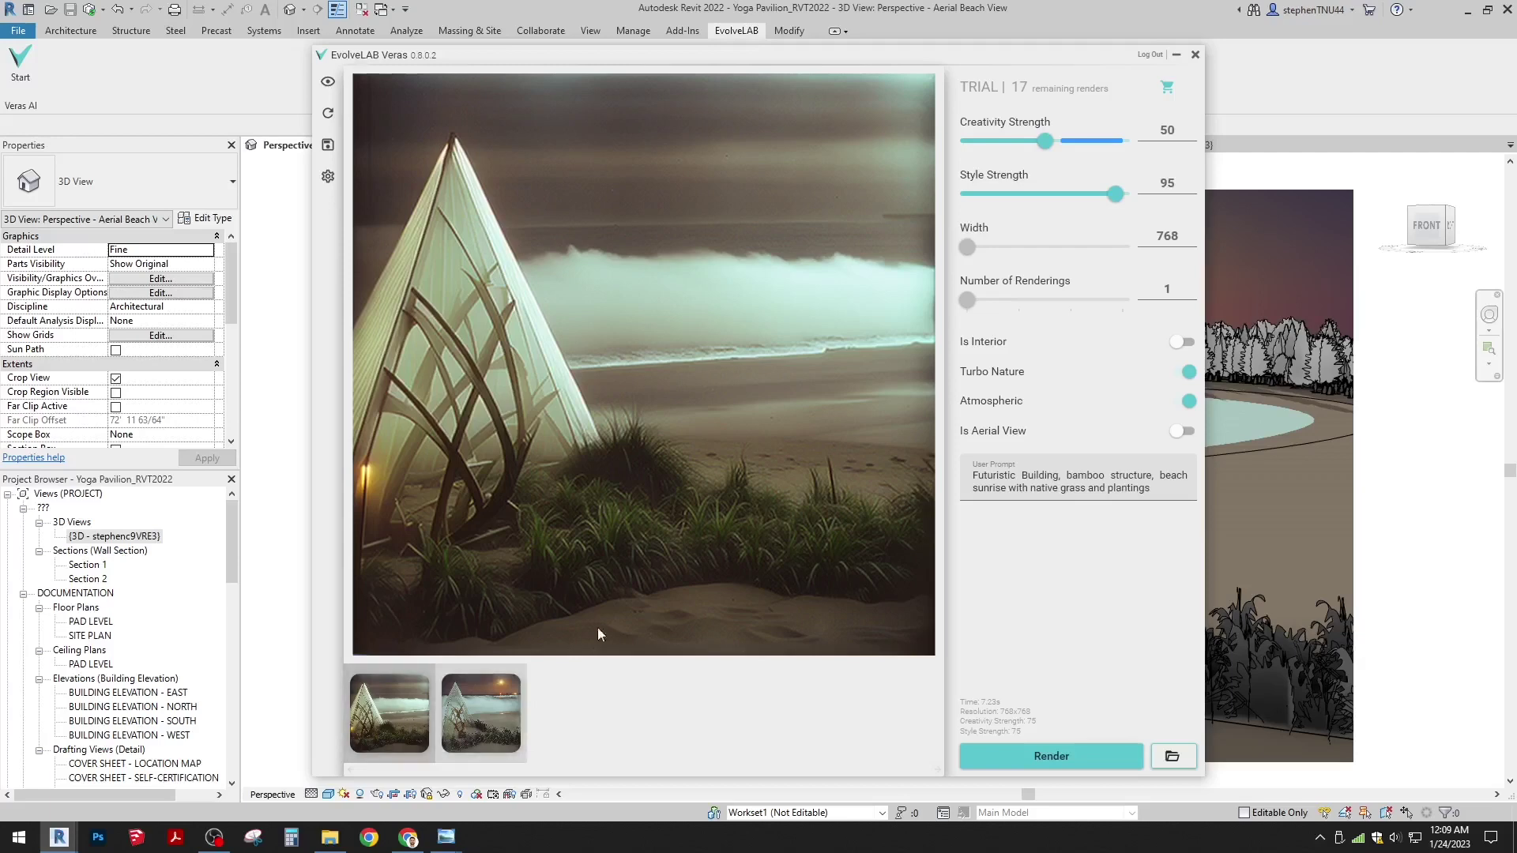
mouse_move(1046, 162)
mouse_move(1092, 205)
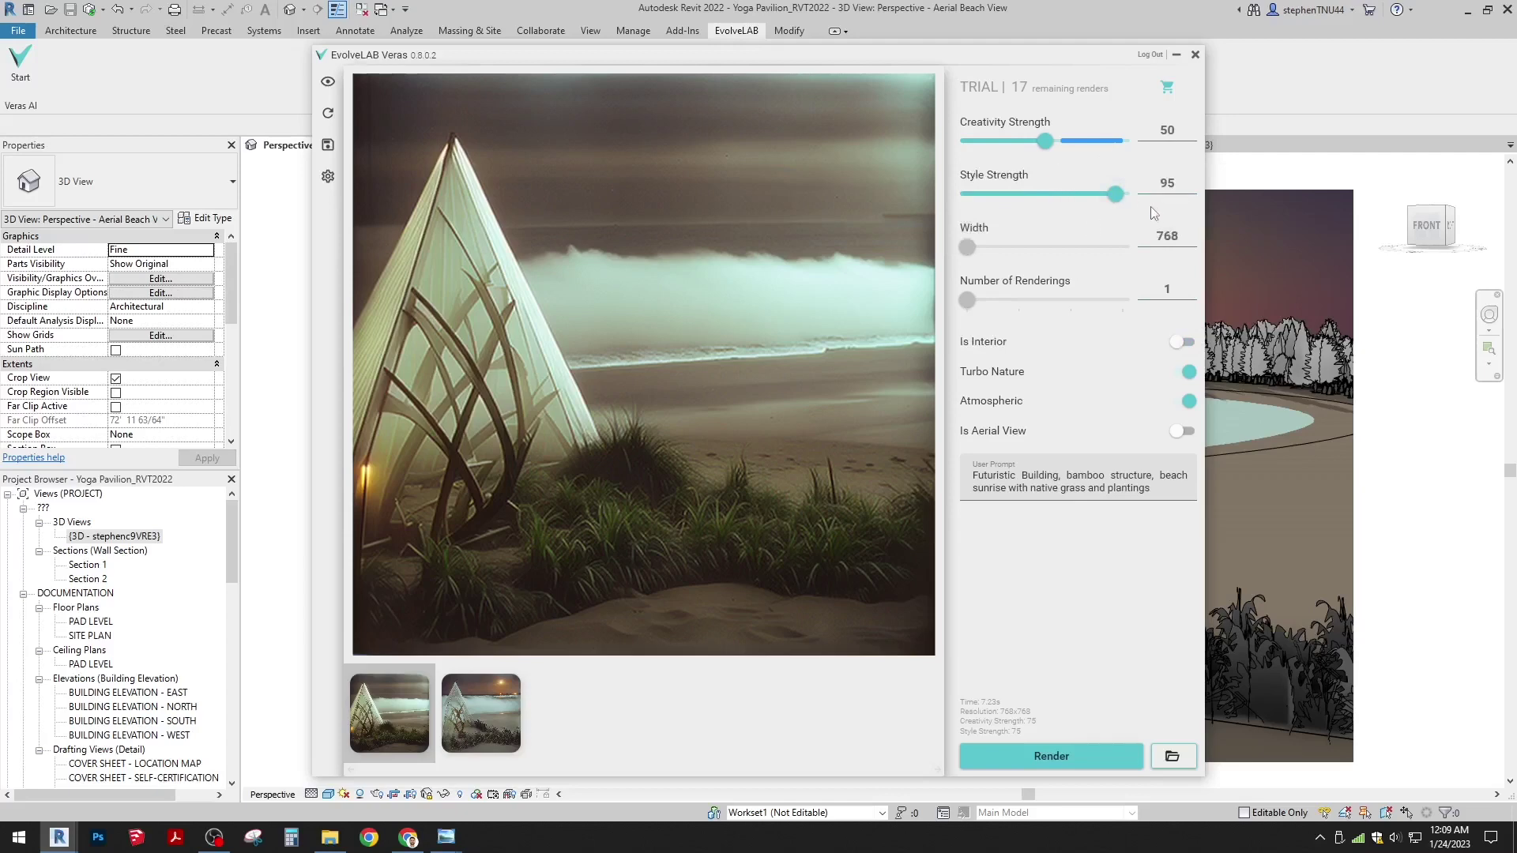
left_click(487, 714)
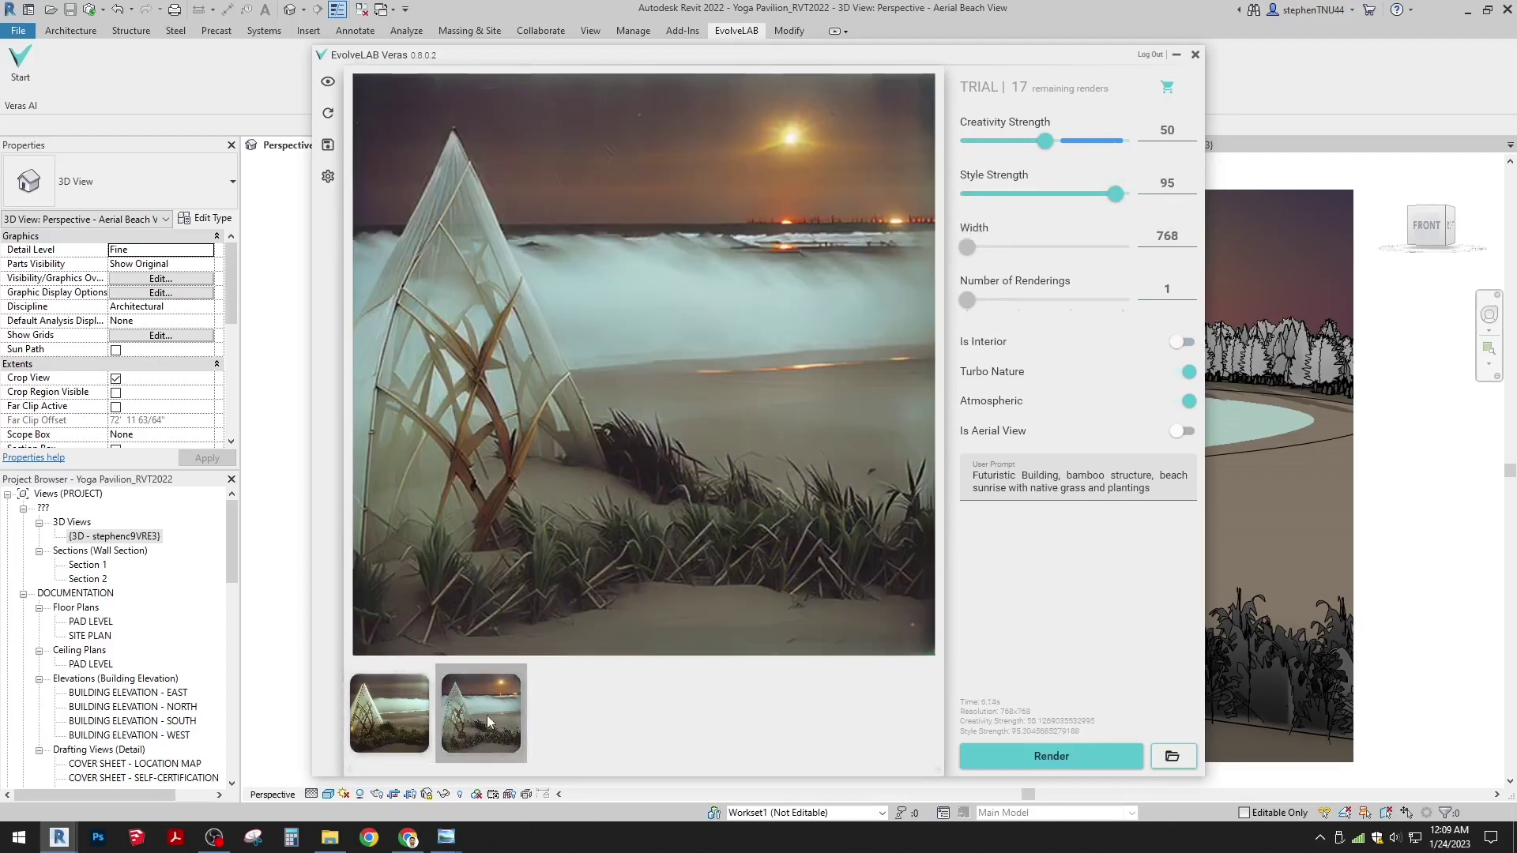
left_click(398, 723)
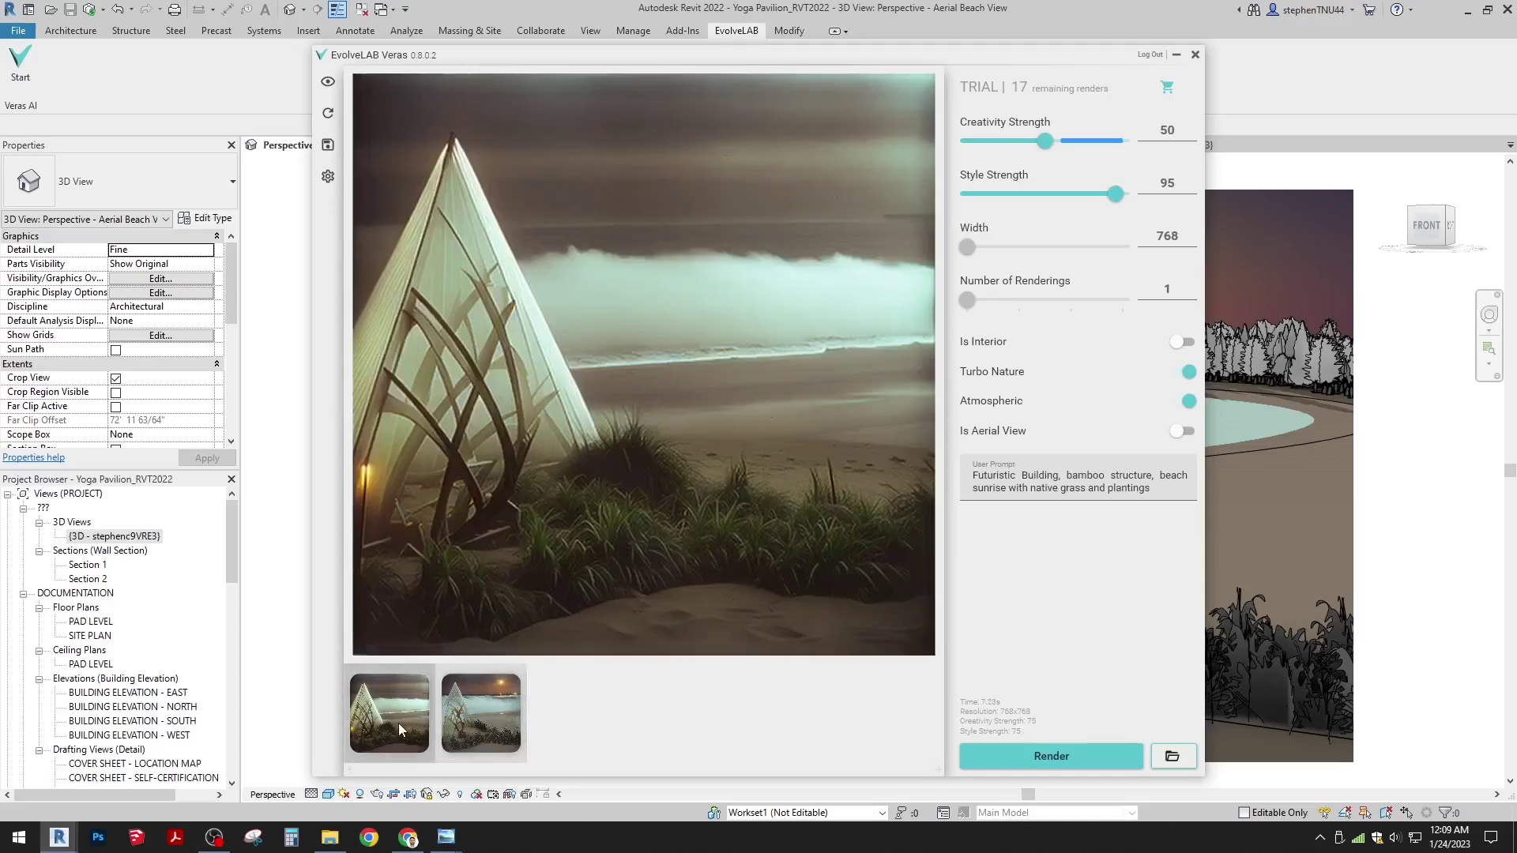
left_click(491, 717)
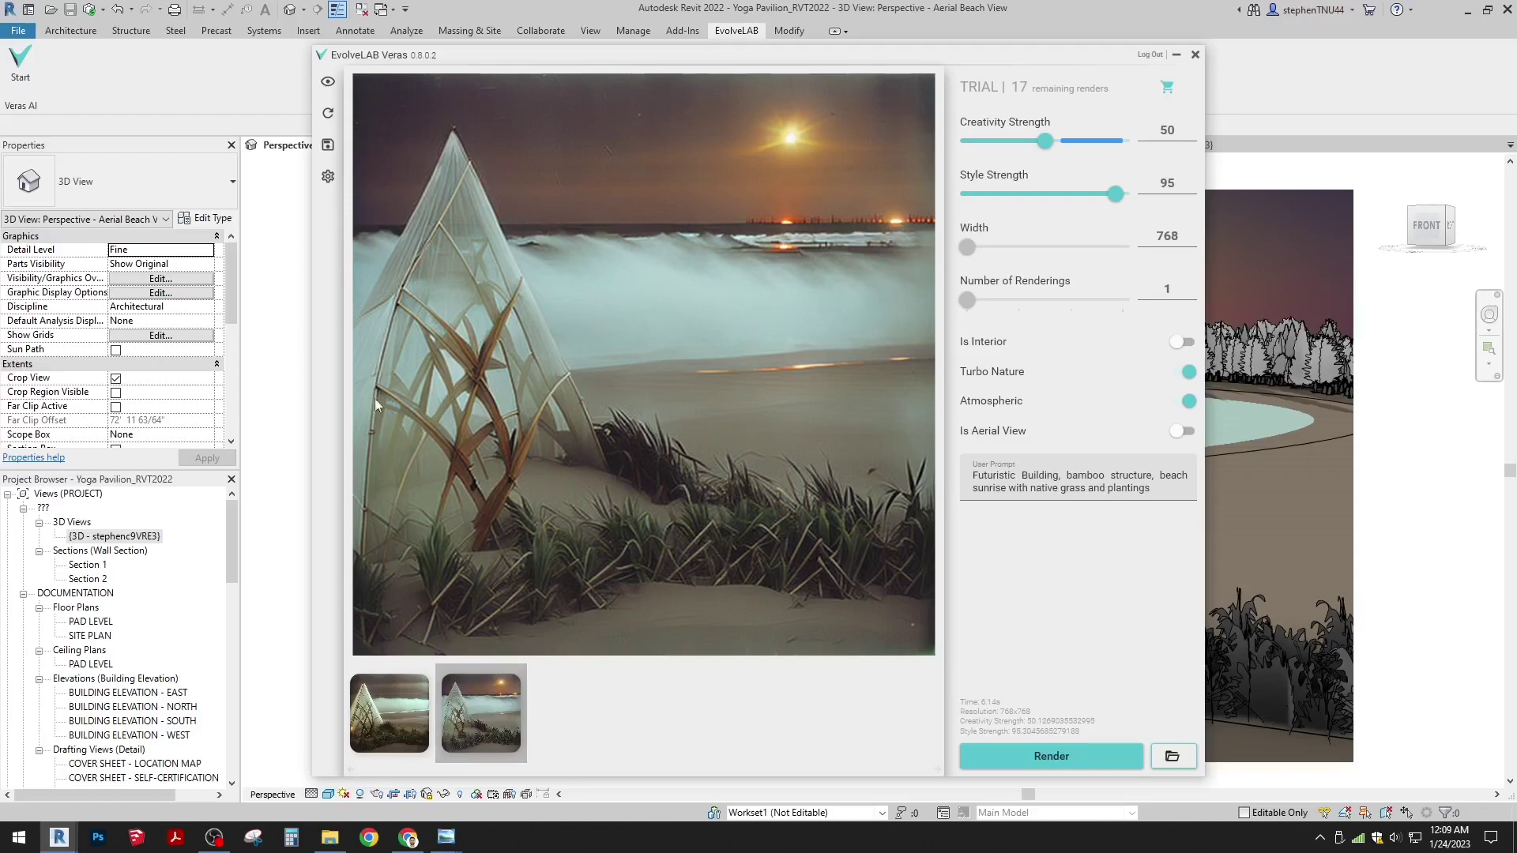
left_click(1195, 55)
left_click(822, 145)
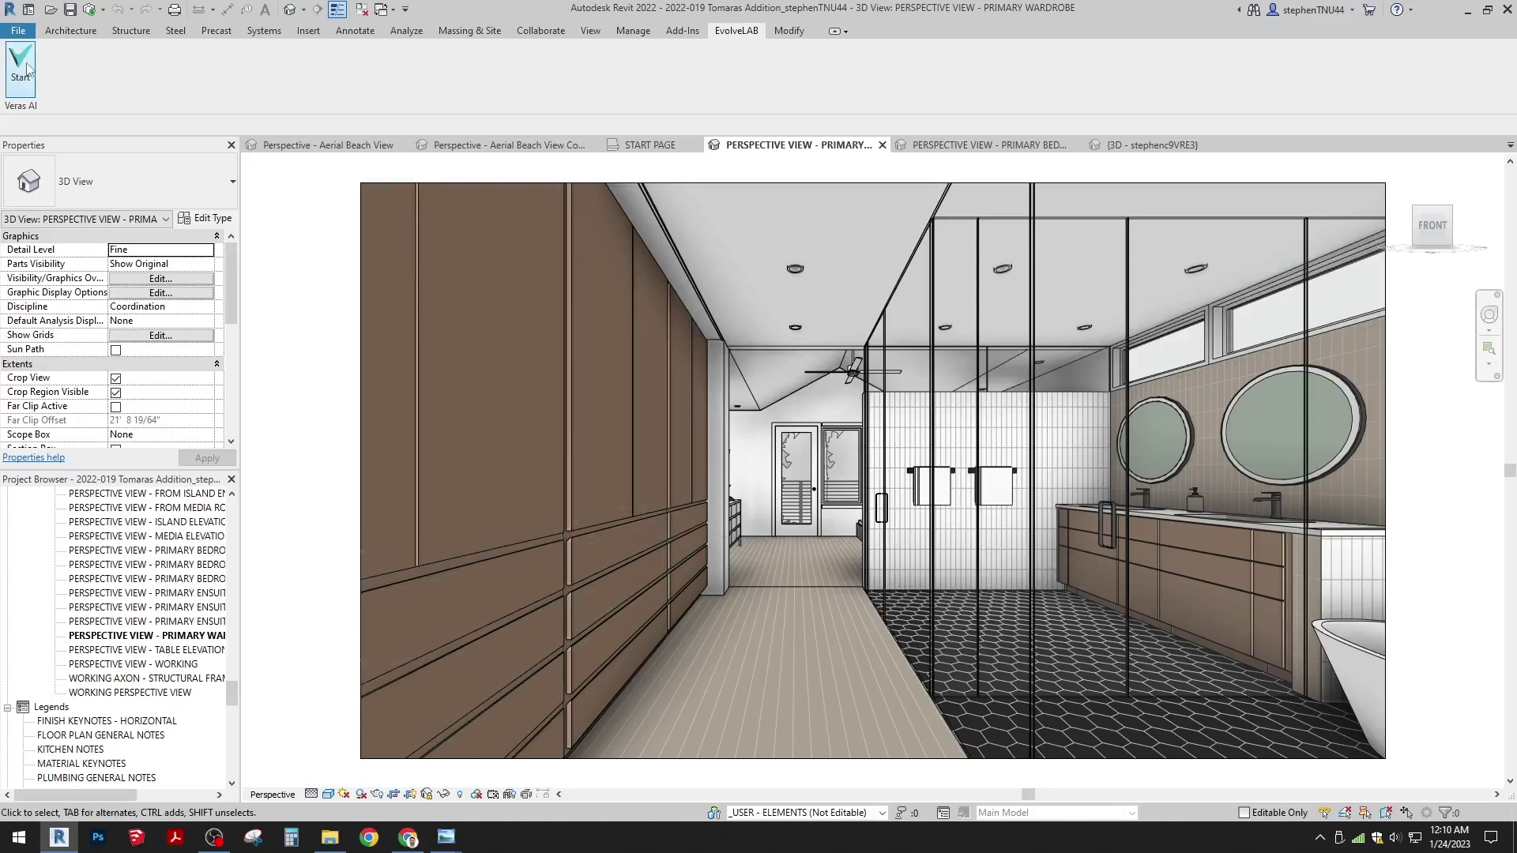
Step: Start Veras on the wardrobe bathroom view with Creativity and Style Strength at 75 and Is Interior on
left_click(26, 67)
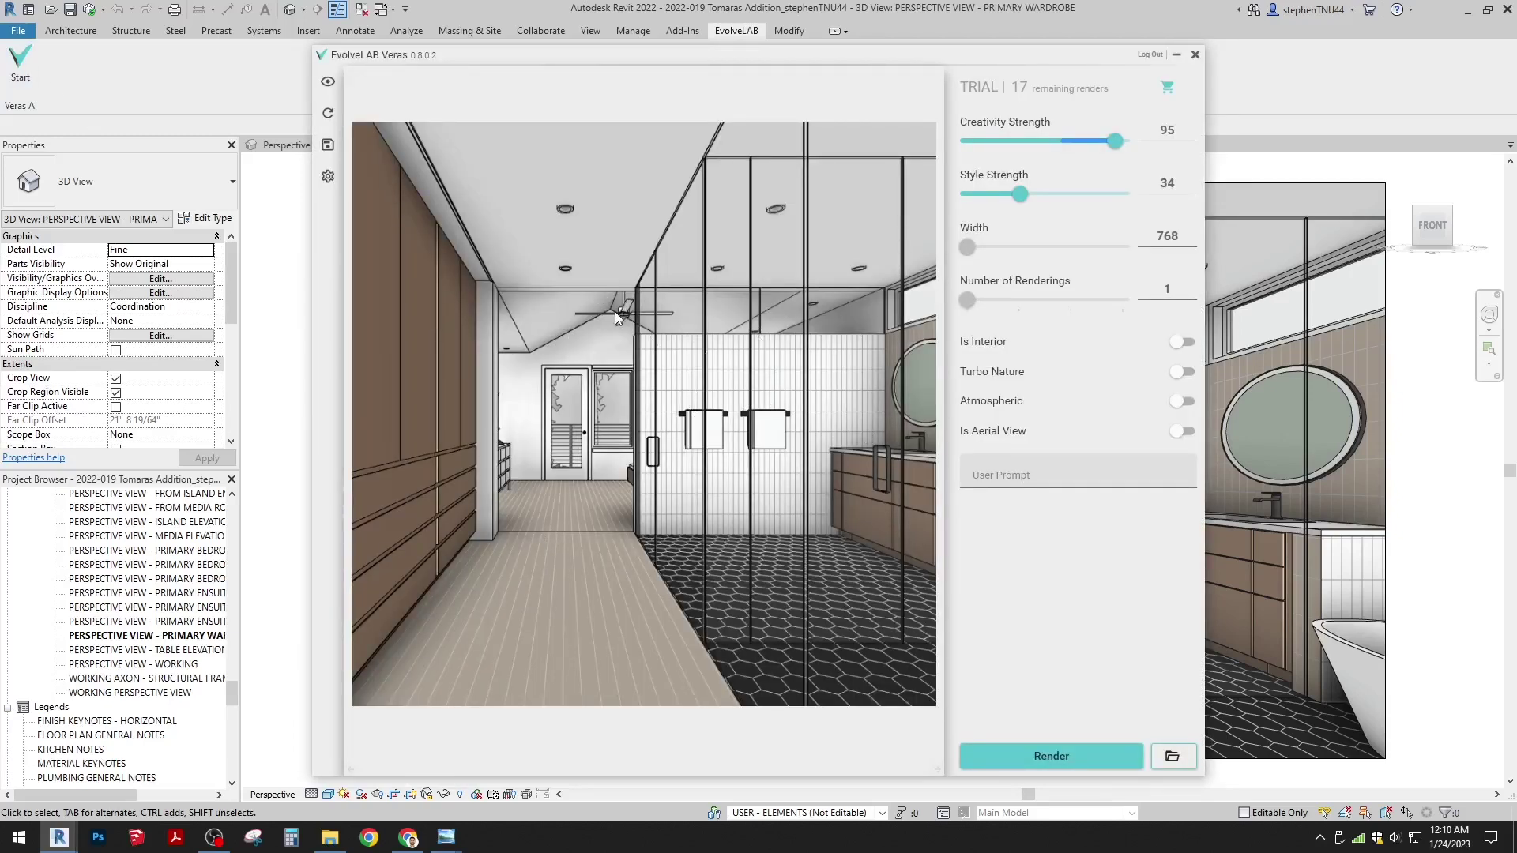
double_click(1143, 129)
type("75")
double_click(1168, 183)
type("75")
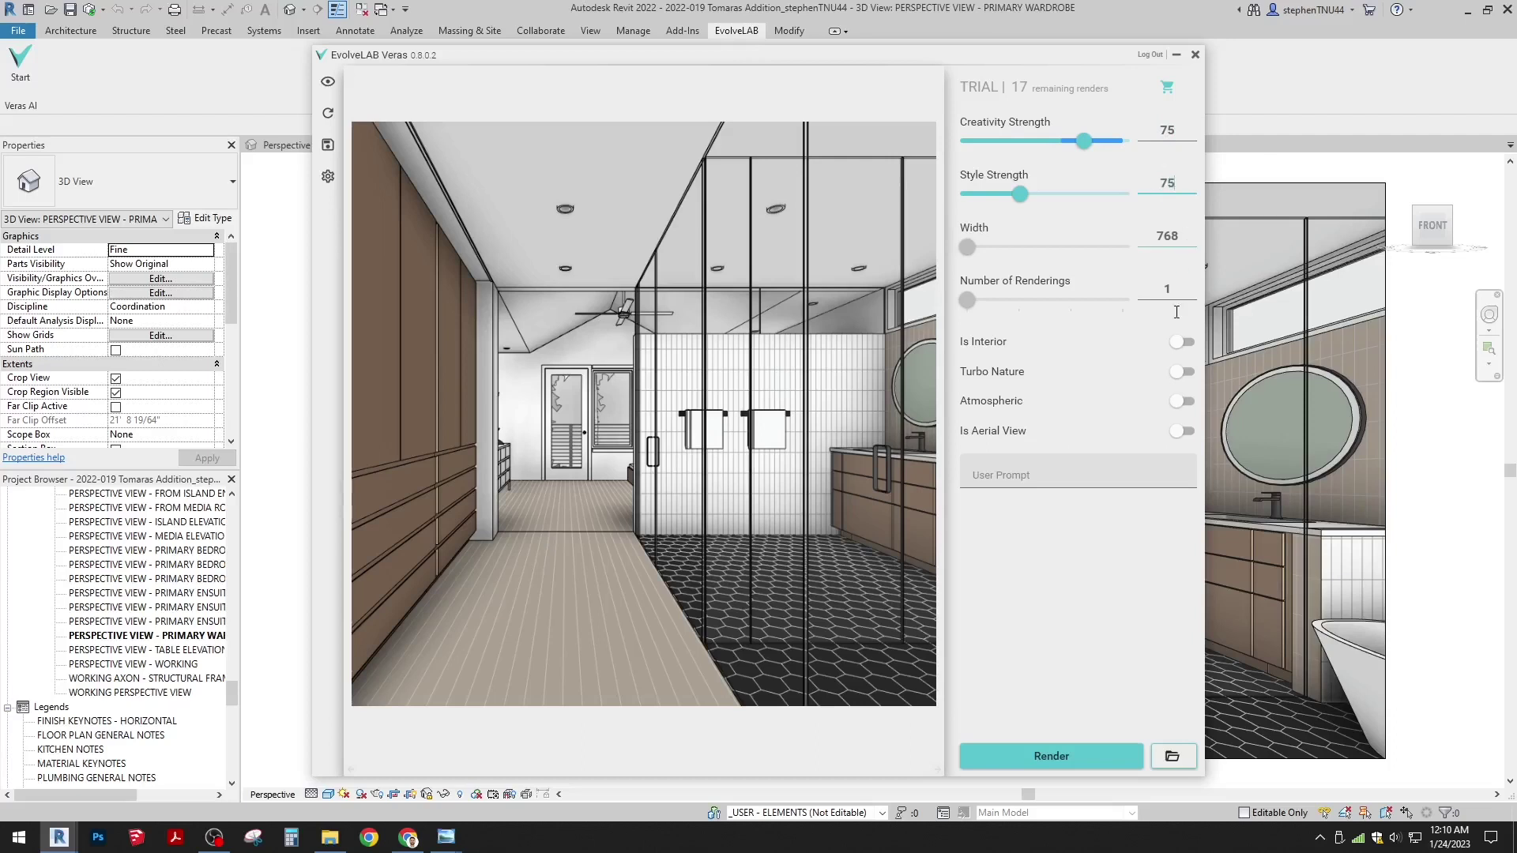
left_click(1188, 345)
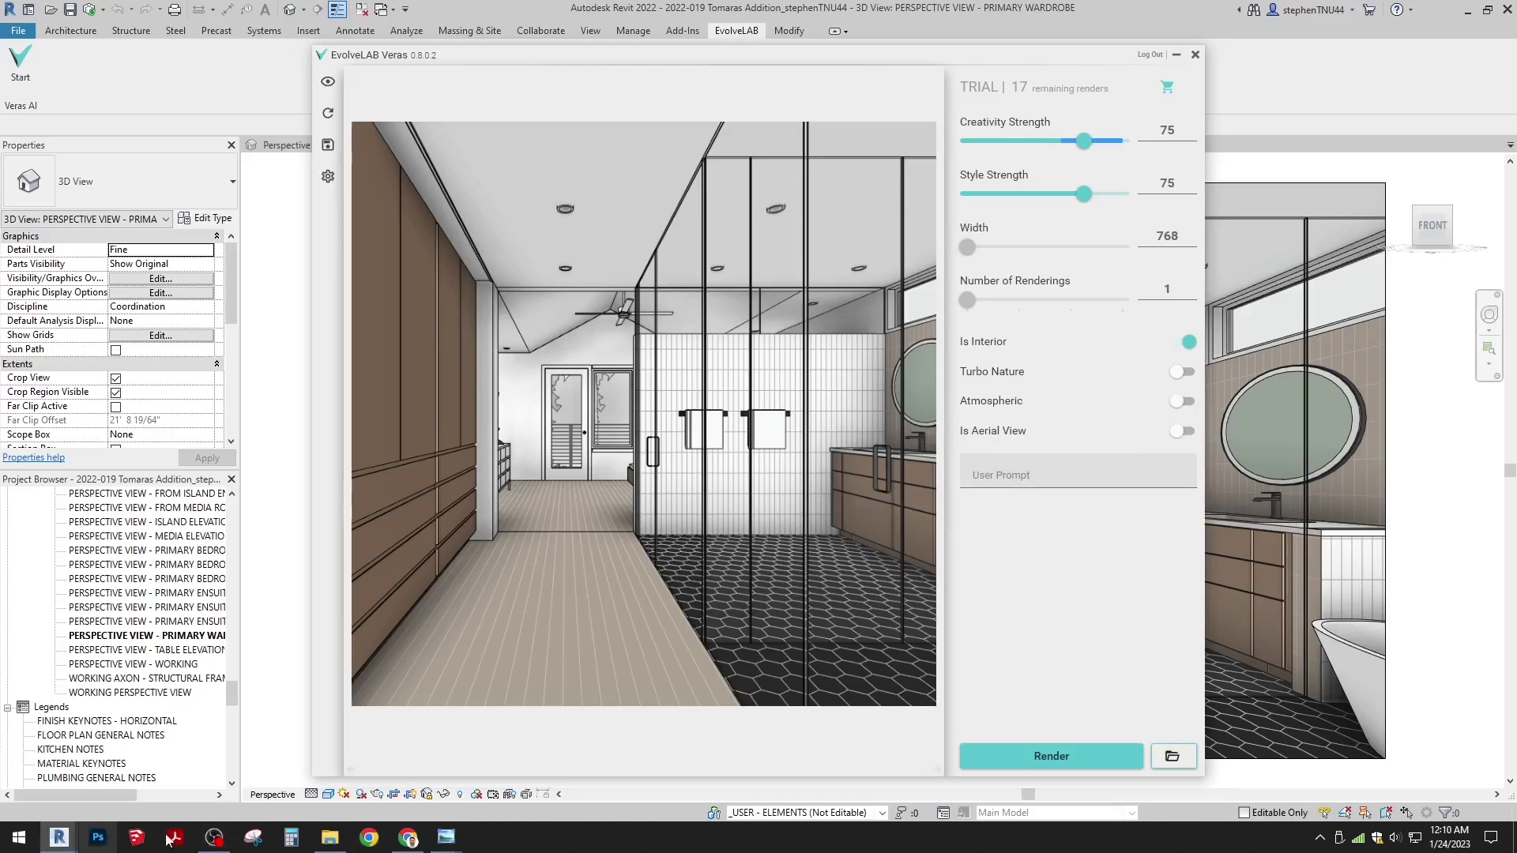
Step: Select and copy Modern Bathroom prompt 1 about natural muted colours from the Veras Prompts doc
left_click(408, 839)
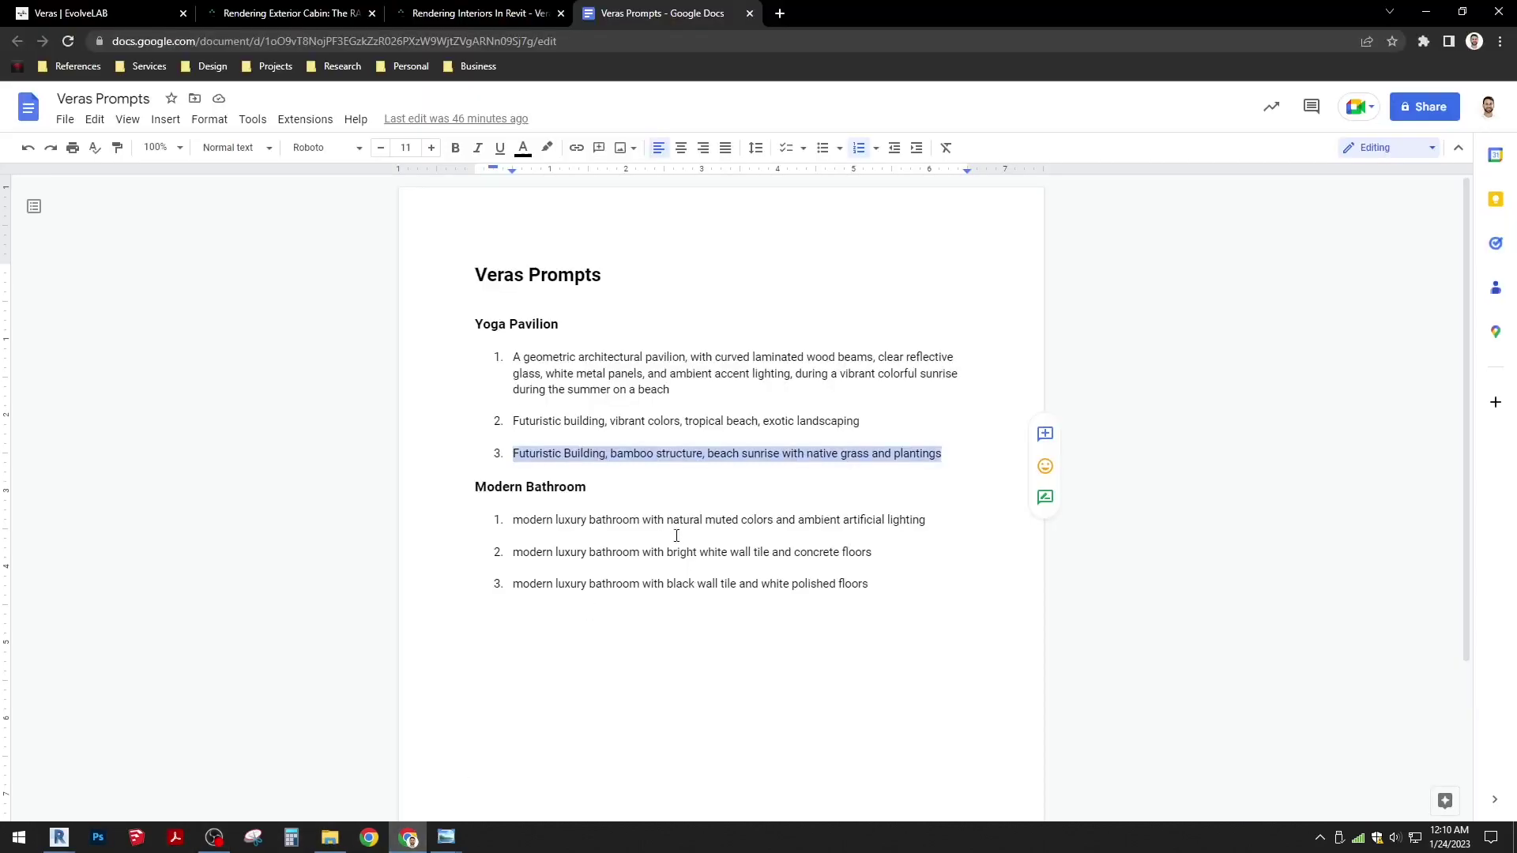
left_click_drag(932, 519, 513, 528)
key("ctrl+c")
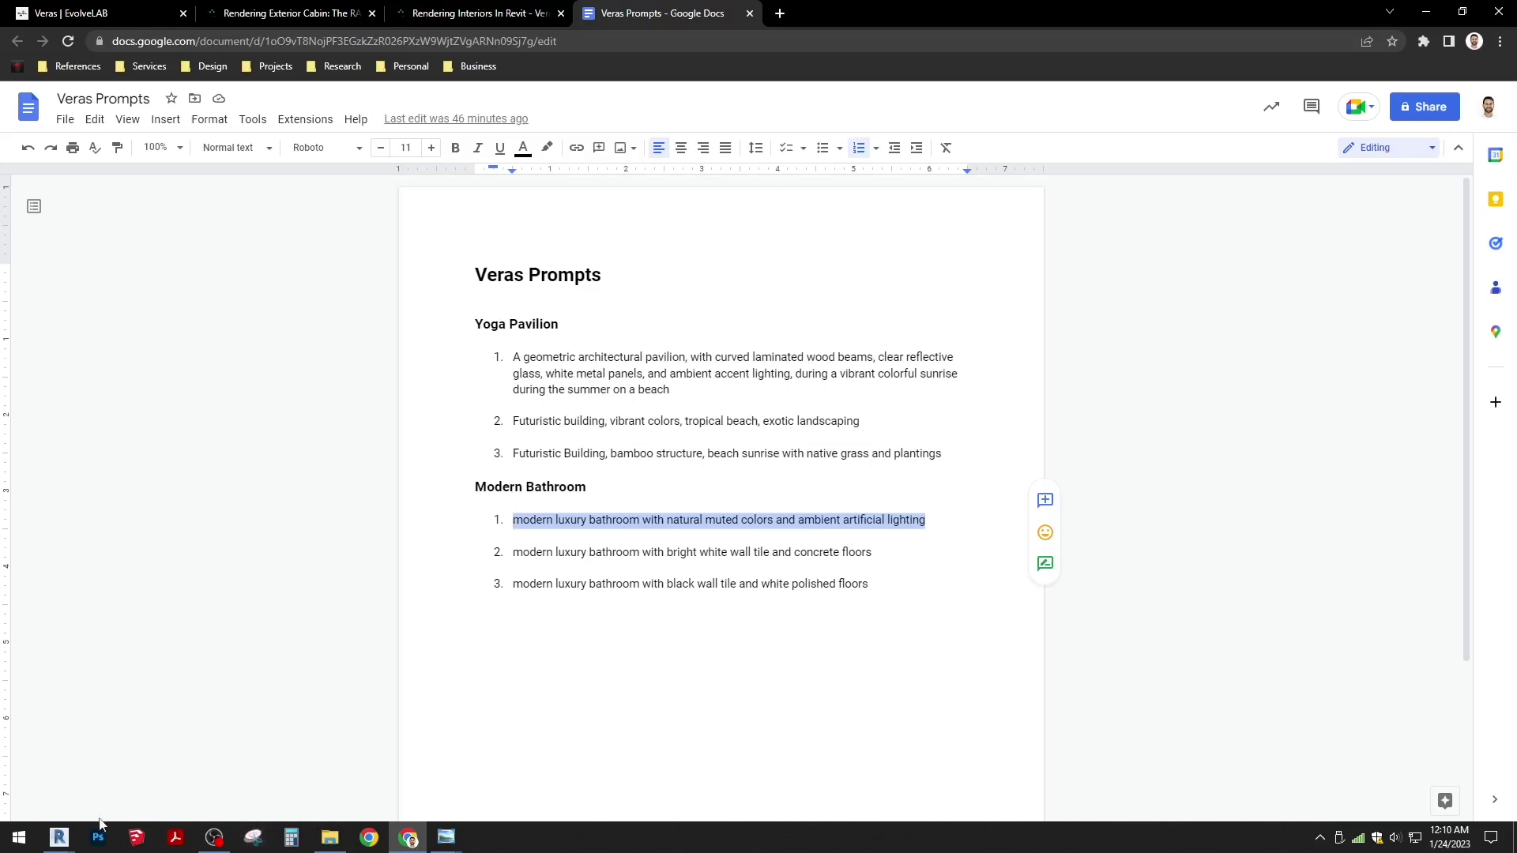
Step: Paste the muted-colours bathroom prompt into Veras's User Prompt and render the photoreal bathroom
mouse_move(62, 836)
left_click(229, 760)
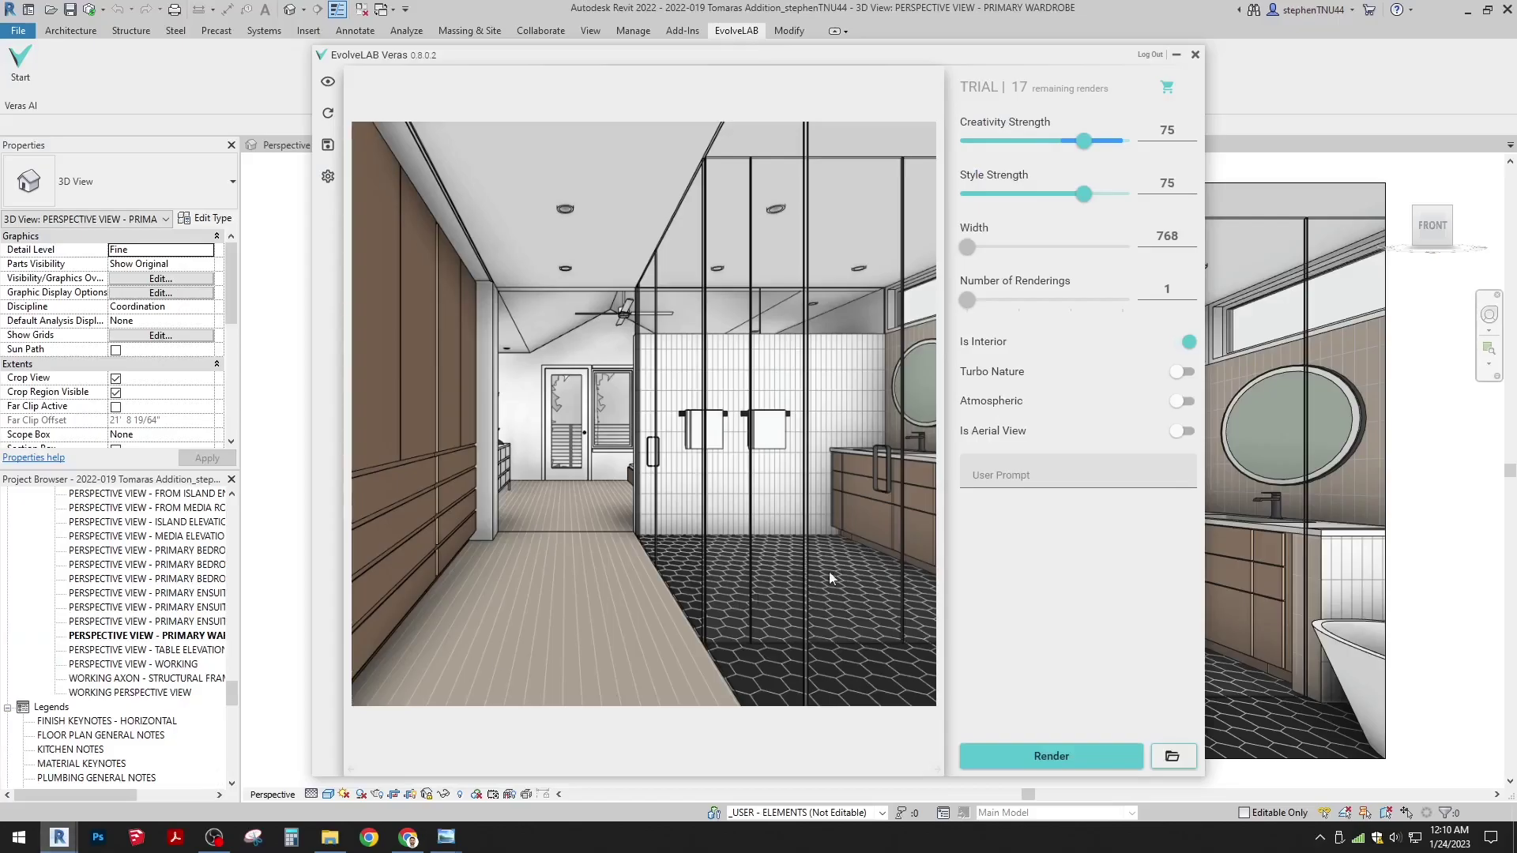
left_click(1048, 474)
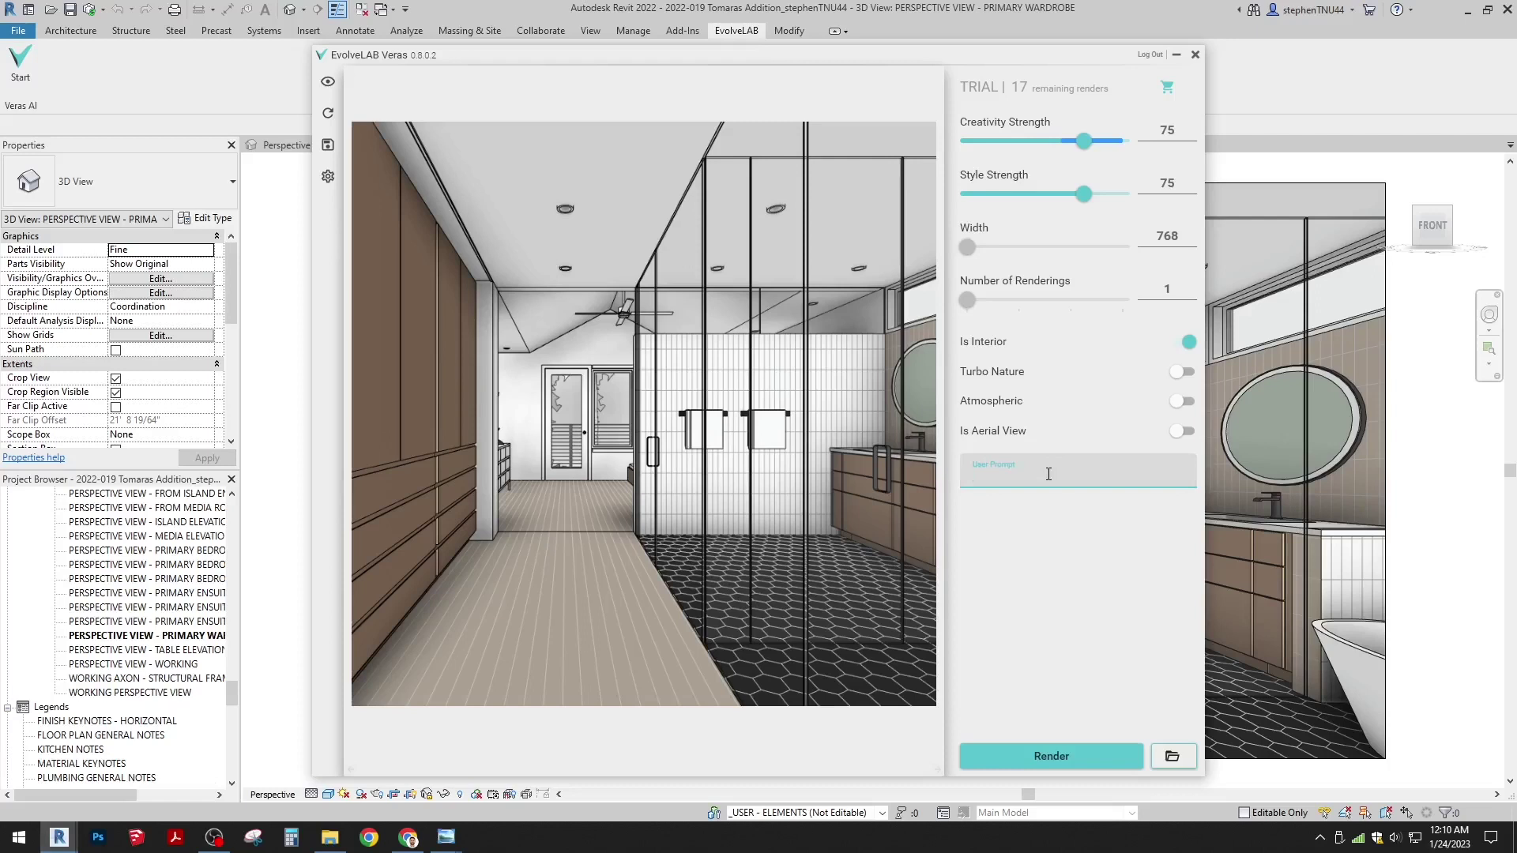
key("ctrl+v")
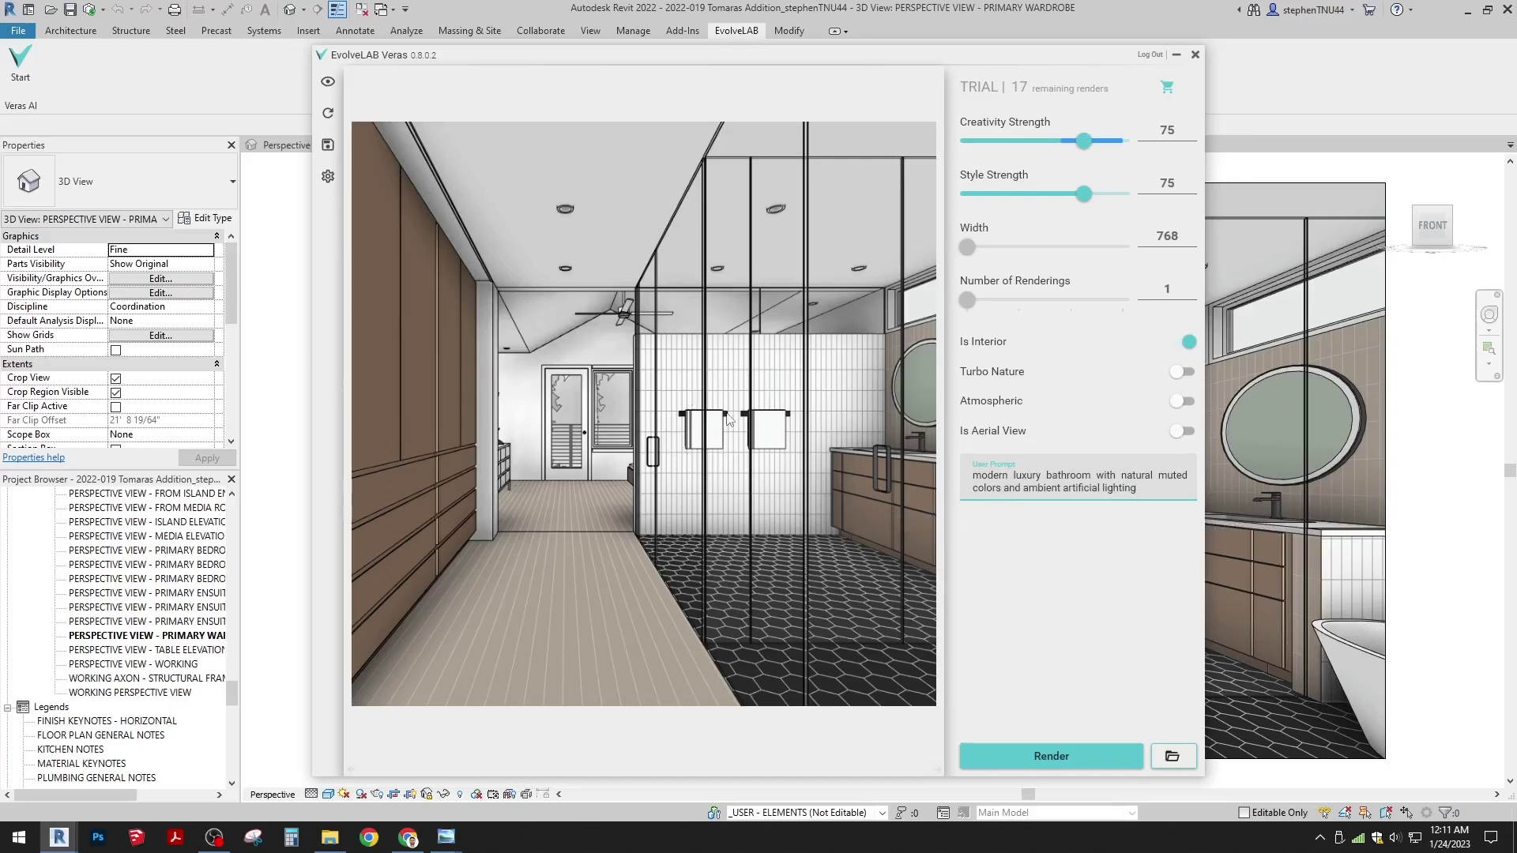
left_click(1052, 757)
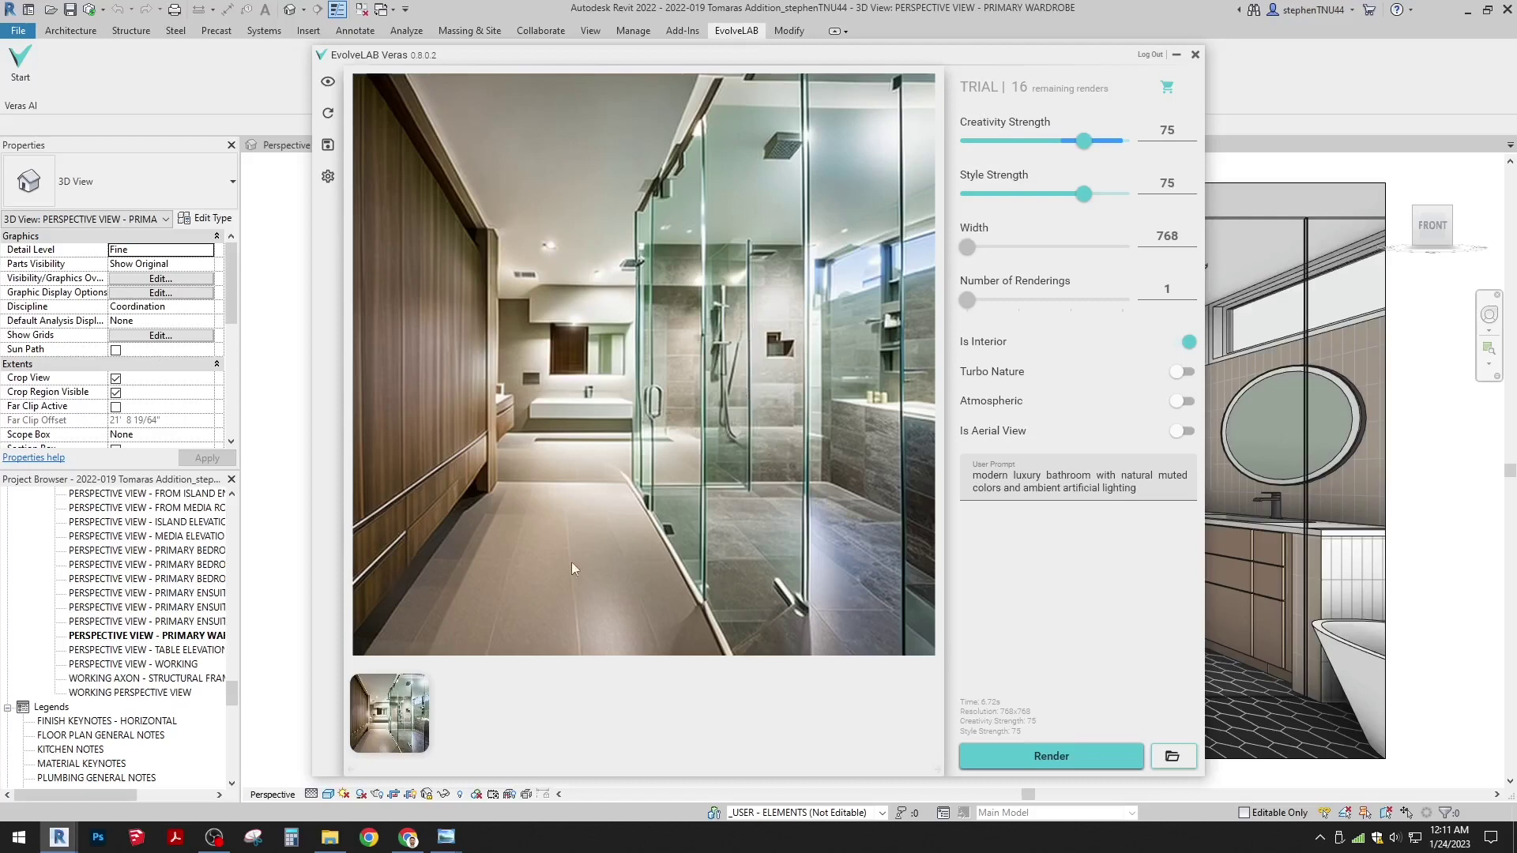
Step: Copy Modern Bathroom prompt 2, bright white wall tile and concrete floors, and return to Veras
left_click(413, 840)
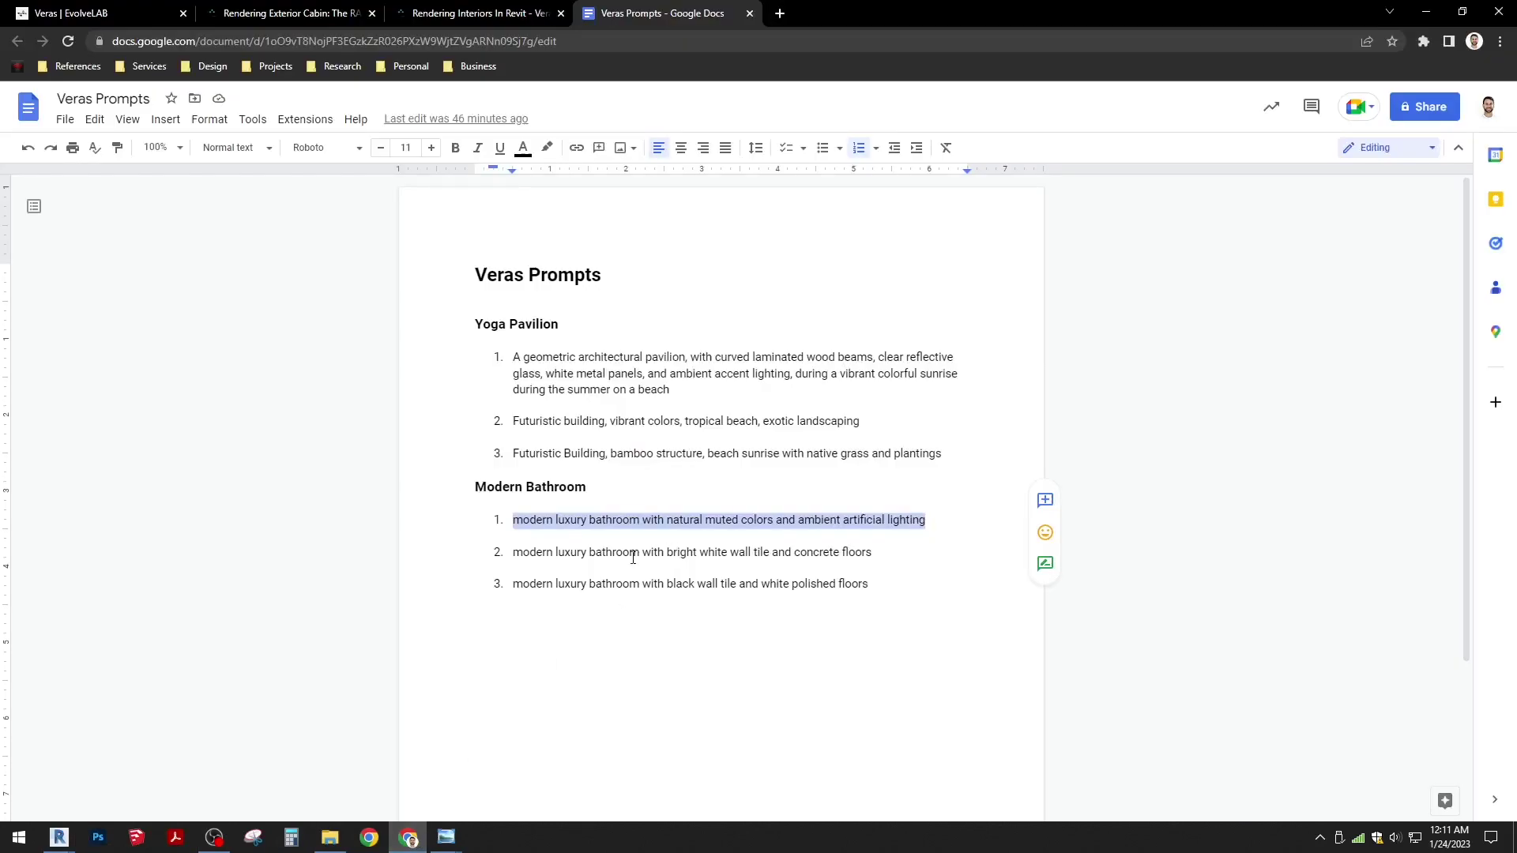
left_click_drag(884, 551, 512, 553)
key("ctrl+c")
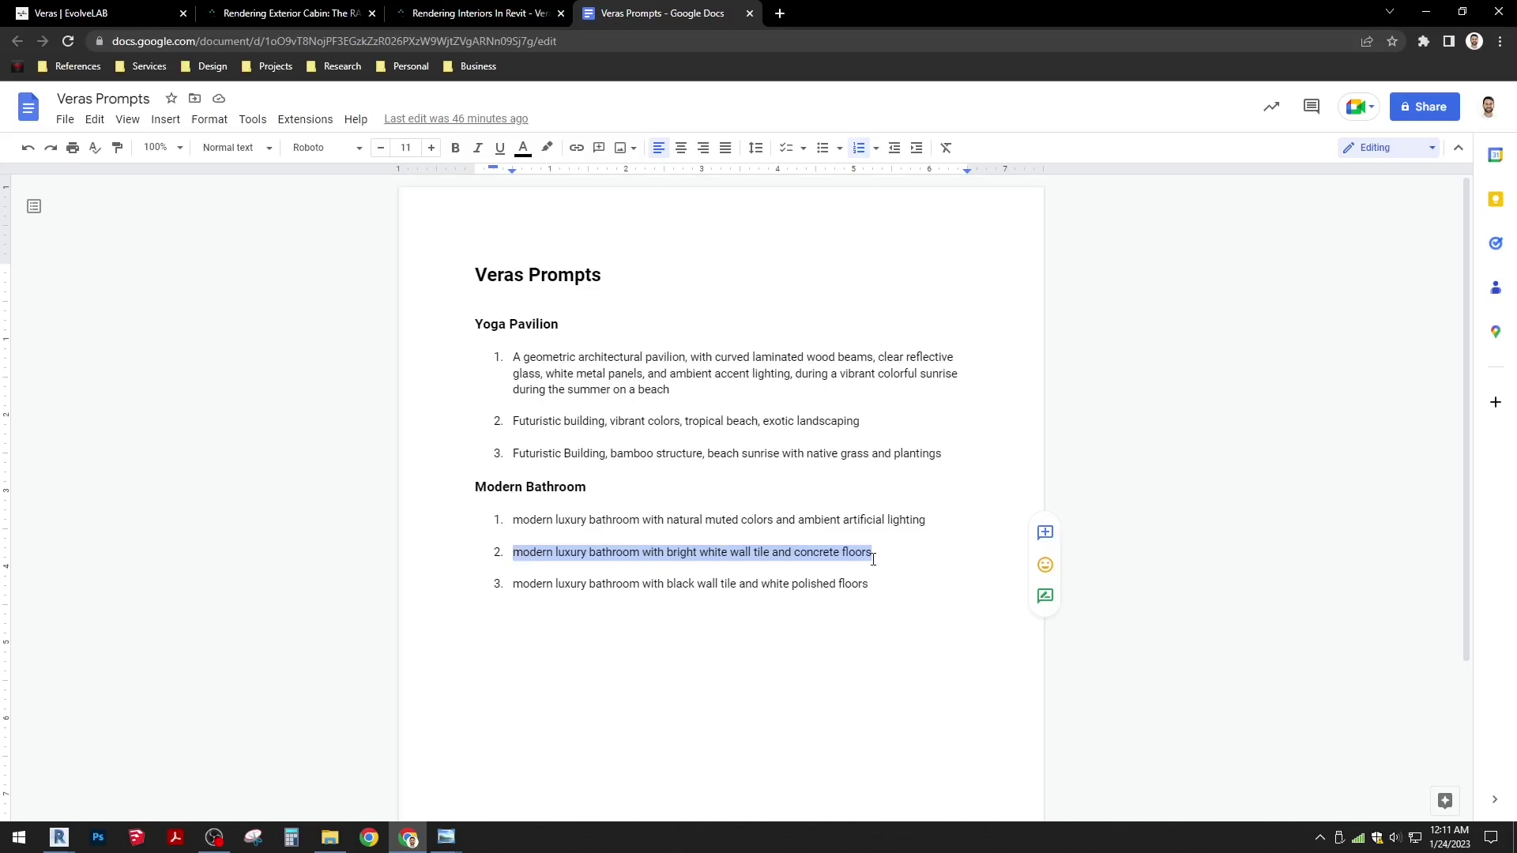
left_click(59, 837)
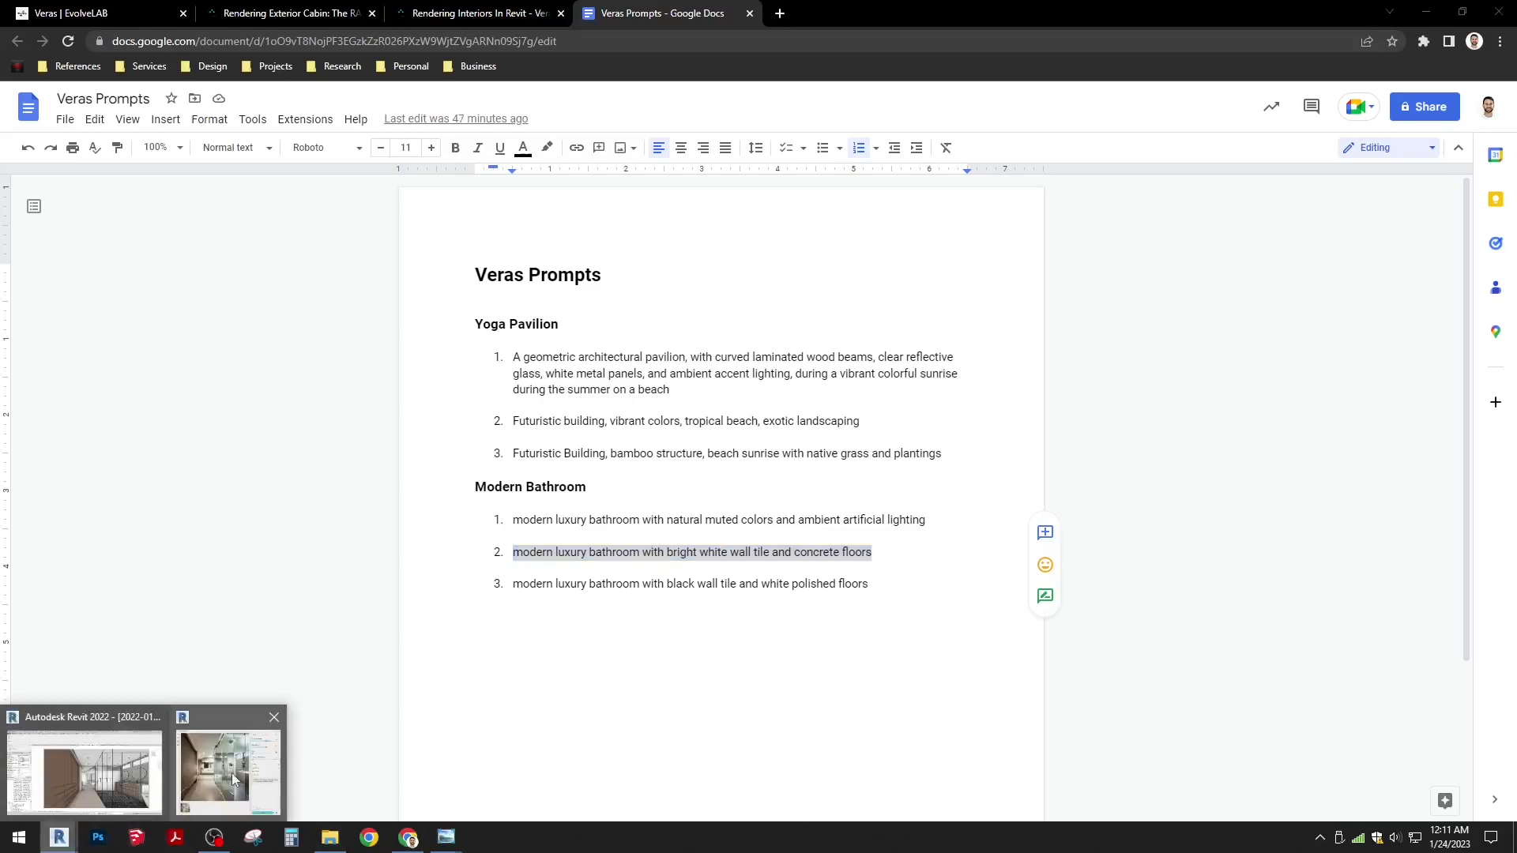
left_click(233, 780)
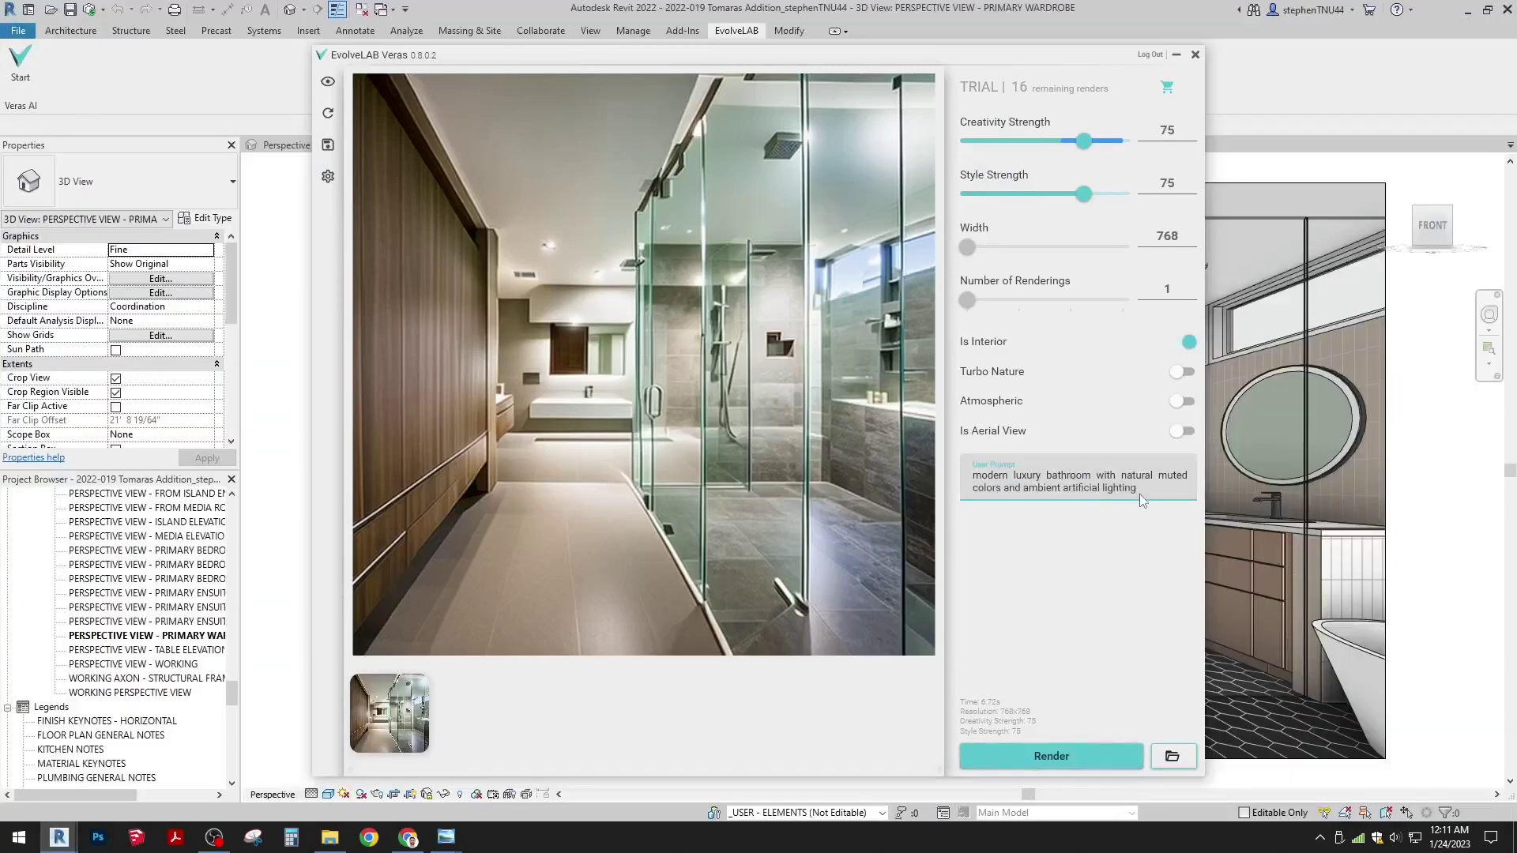
Step: Replace the User Prompt with the white-tile, concrete-floor text and render the second bathroom image
left_click_drag(1146, 494, 974, 474)
key("ctrl+v")
left_click(1067, 757)
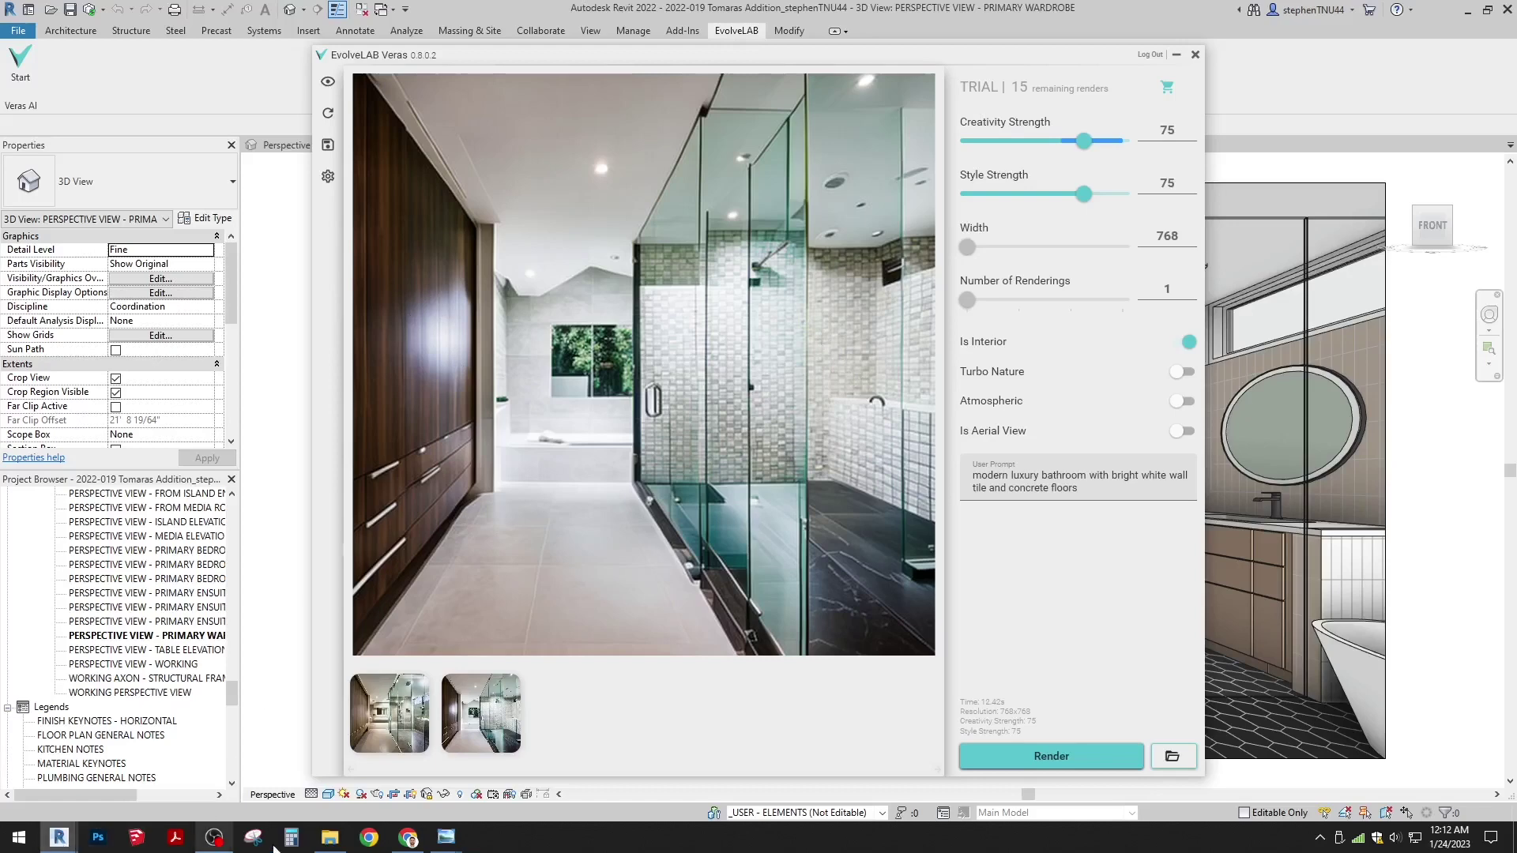
Step: Select Modern Bathroom prompt 3, black wall tile with white polished floors, in the prompts doc
left_click(408, 837)
left_click(863, 583)
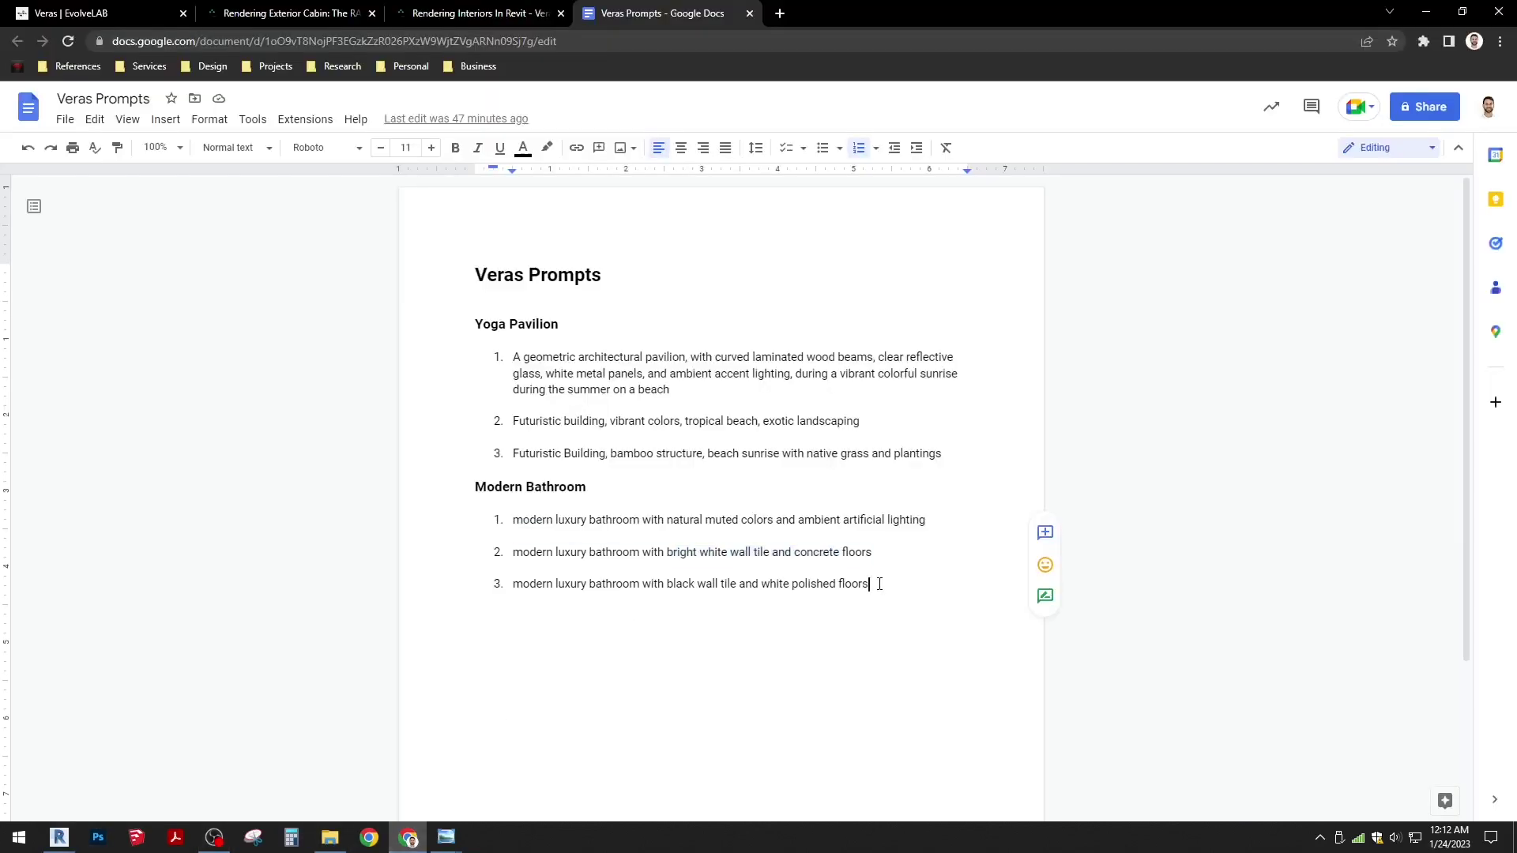
left_click_drag(864, 583, 515, 586)
key("ctrl+c")
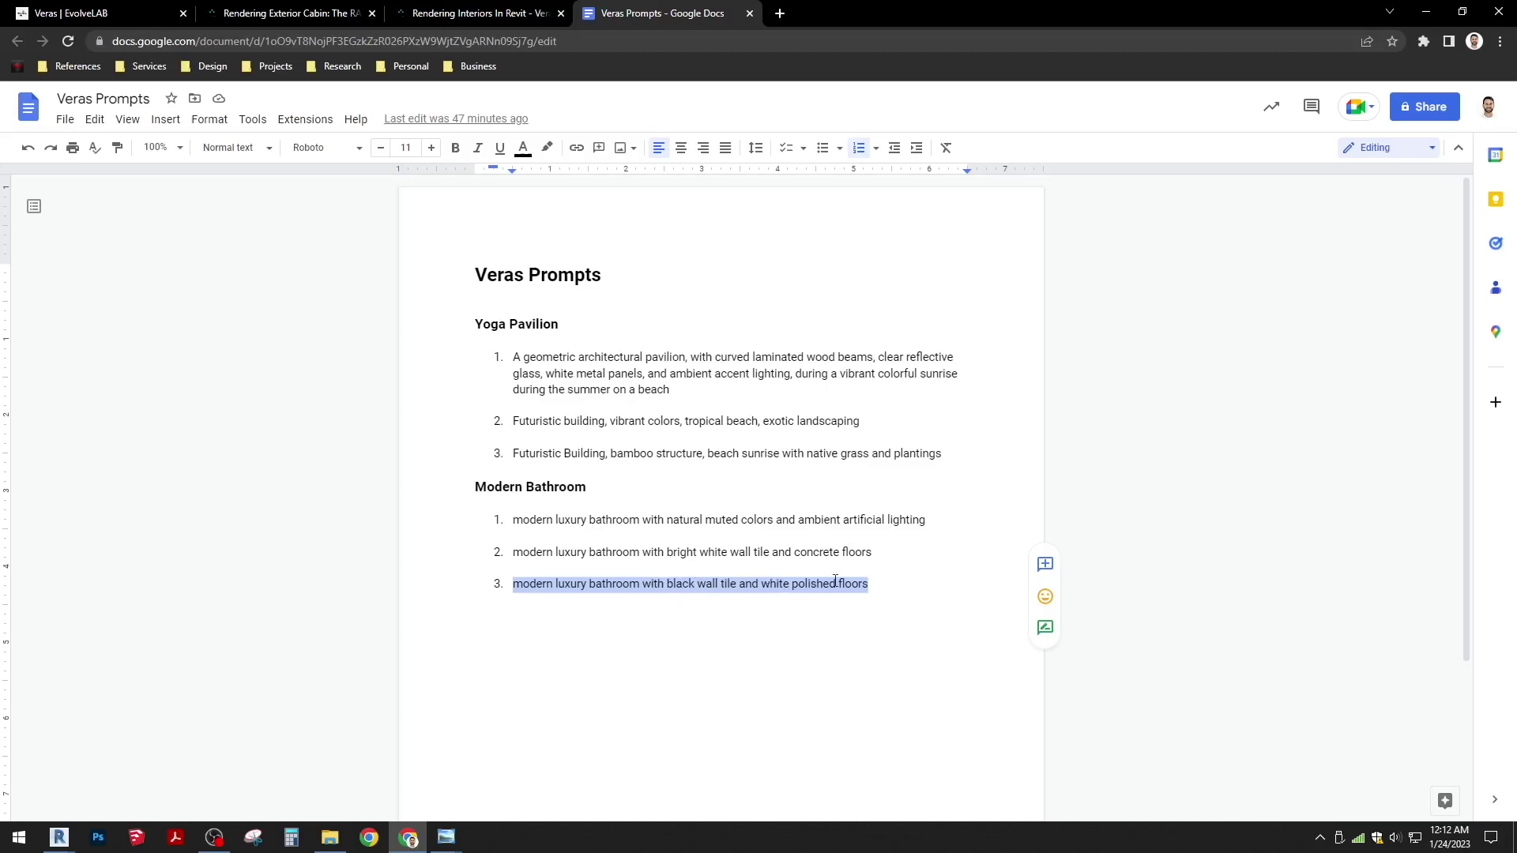
left_click(60, 837)
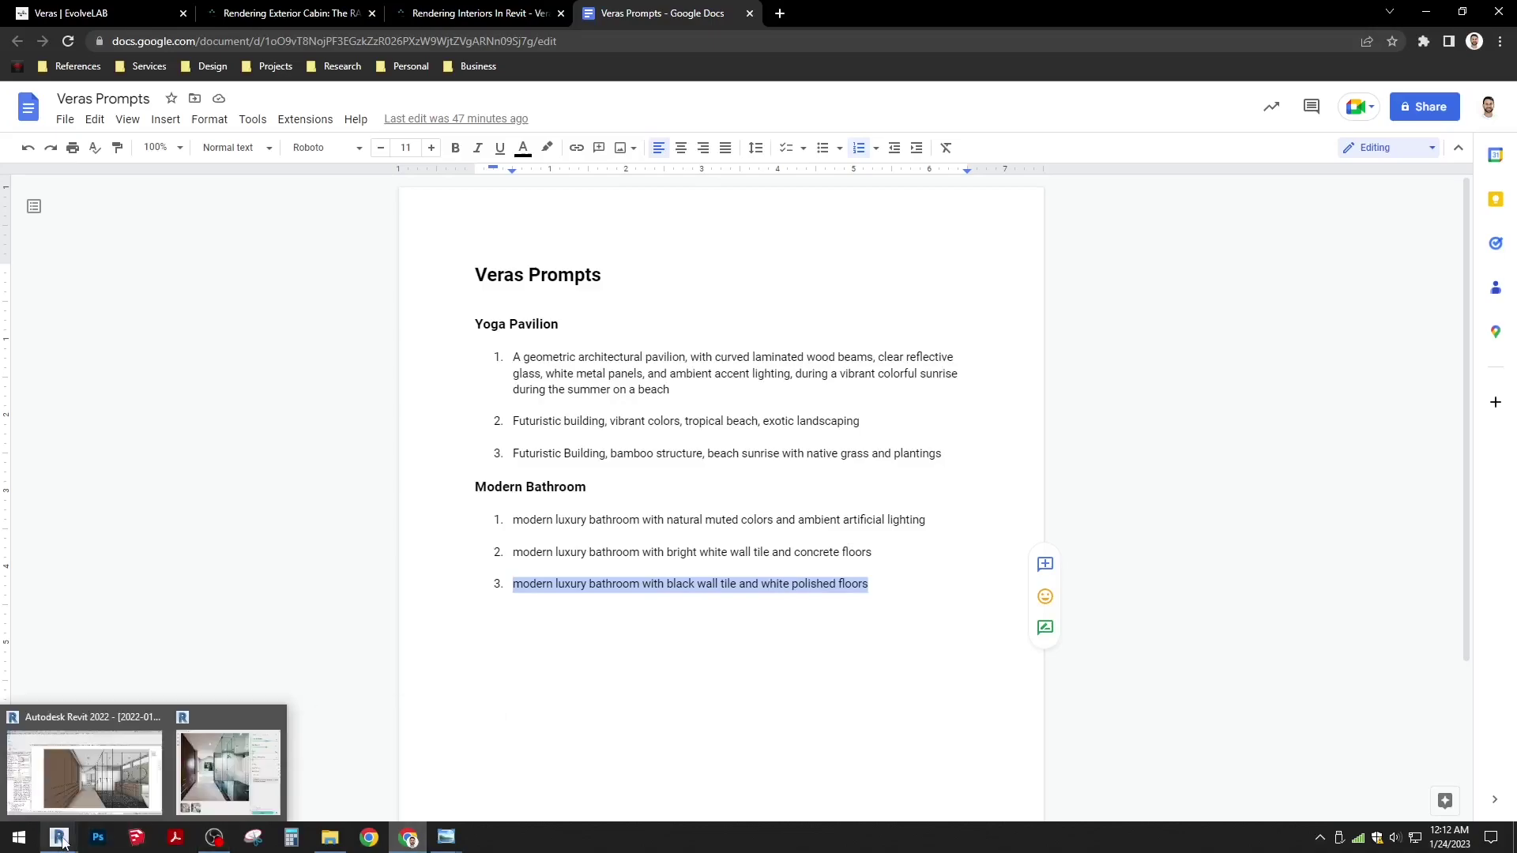
Step: Replace the Veras User Prompt with the black wall tile text and render that bathroom variant
left_click(234, 788)
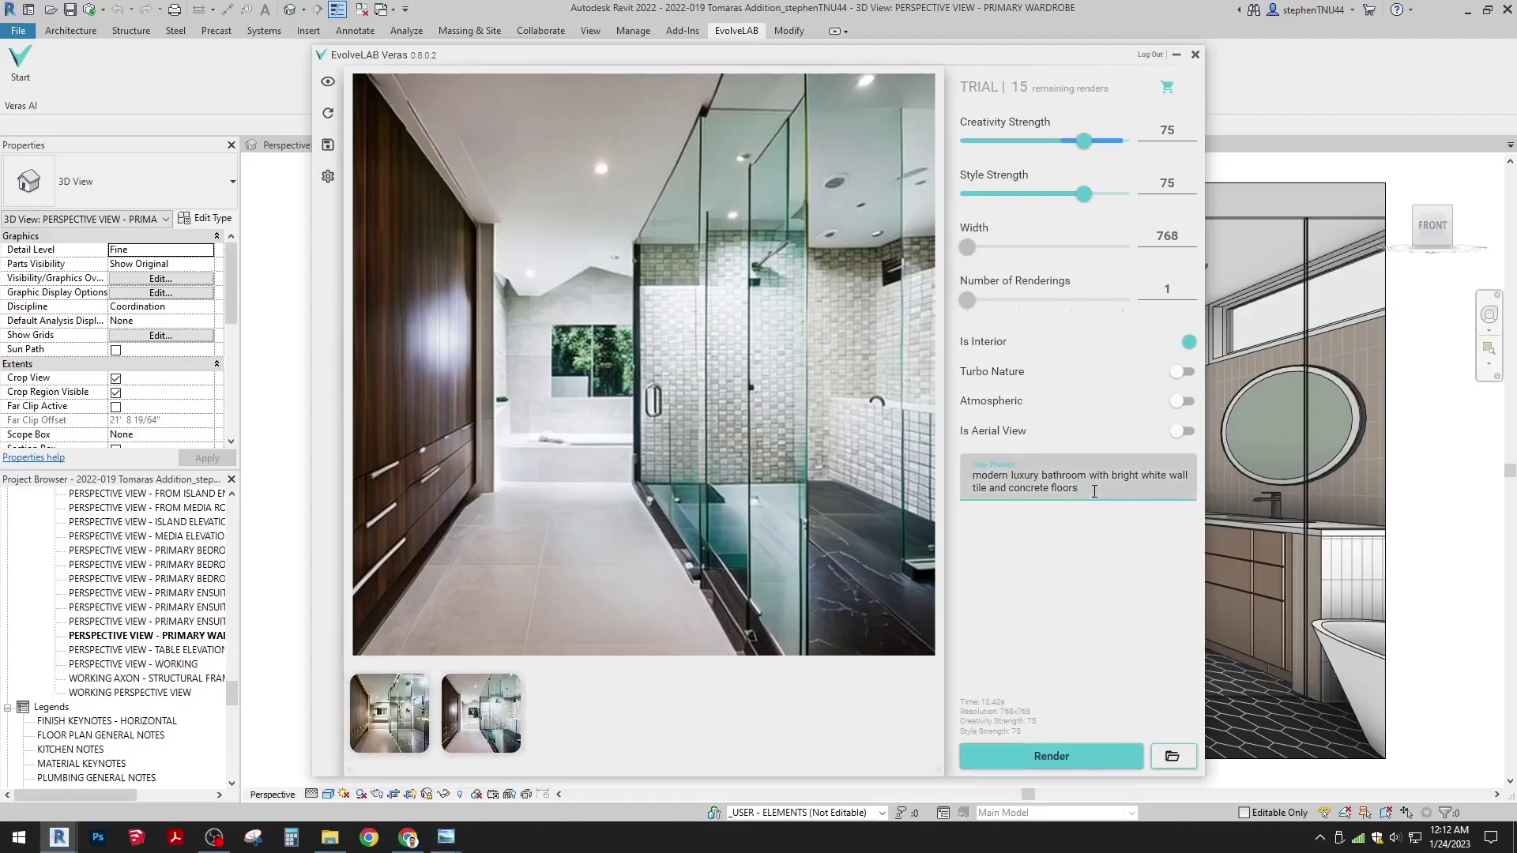
key("ctrl+a")
key("ctrl+v")
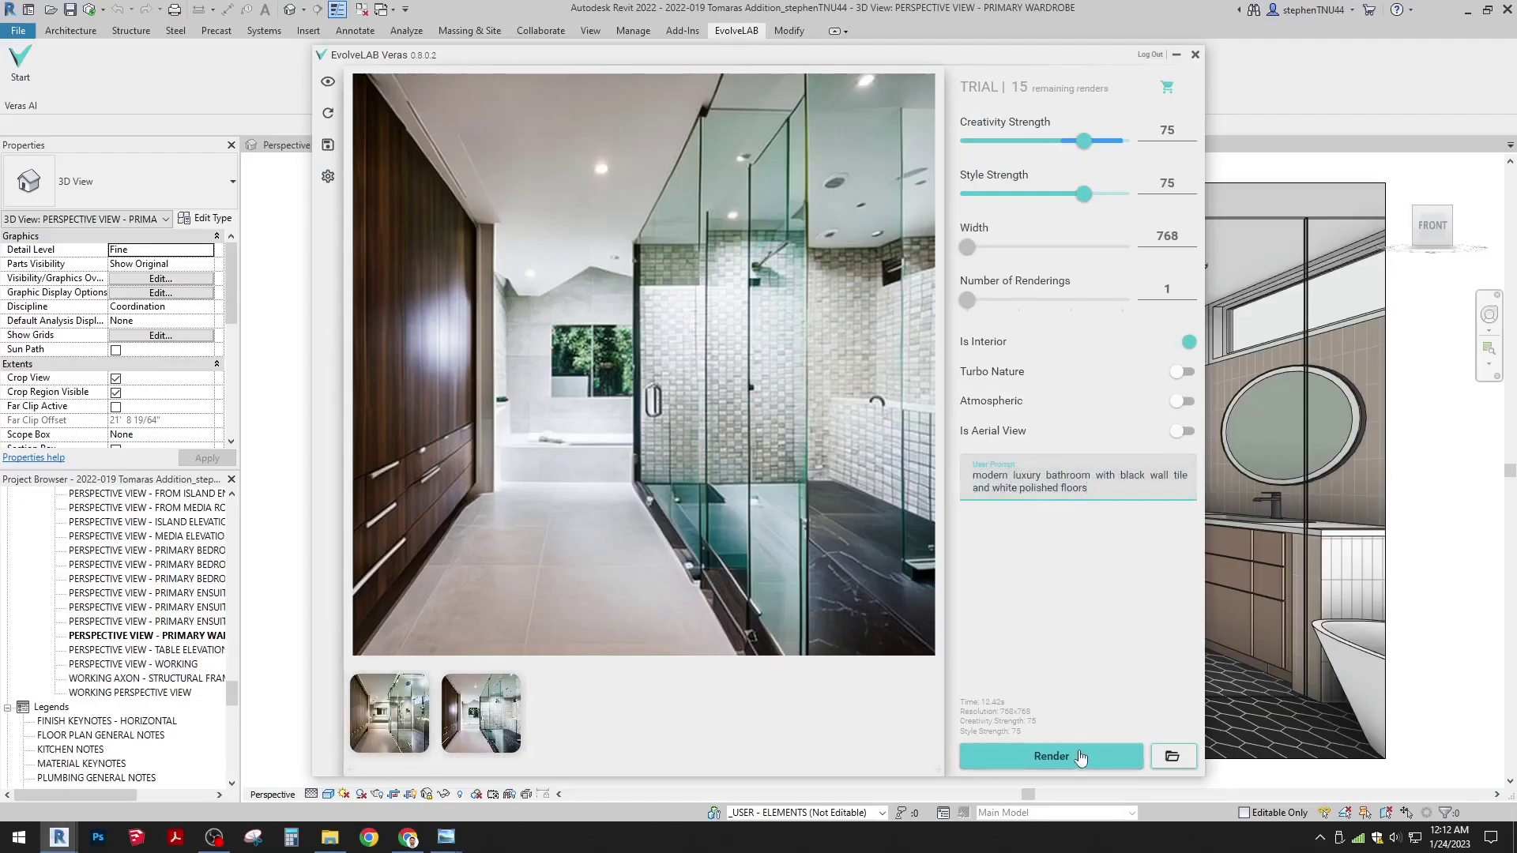
left_click(1074, 756)
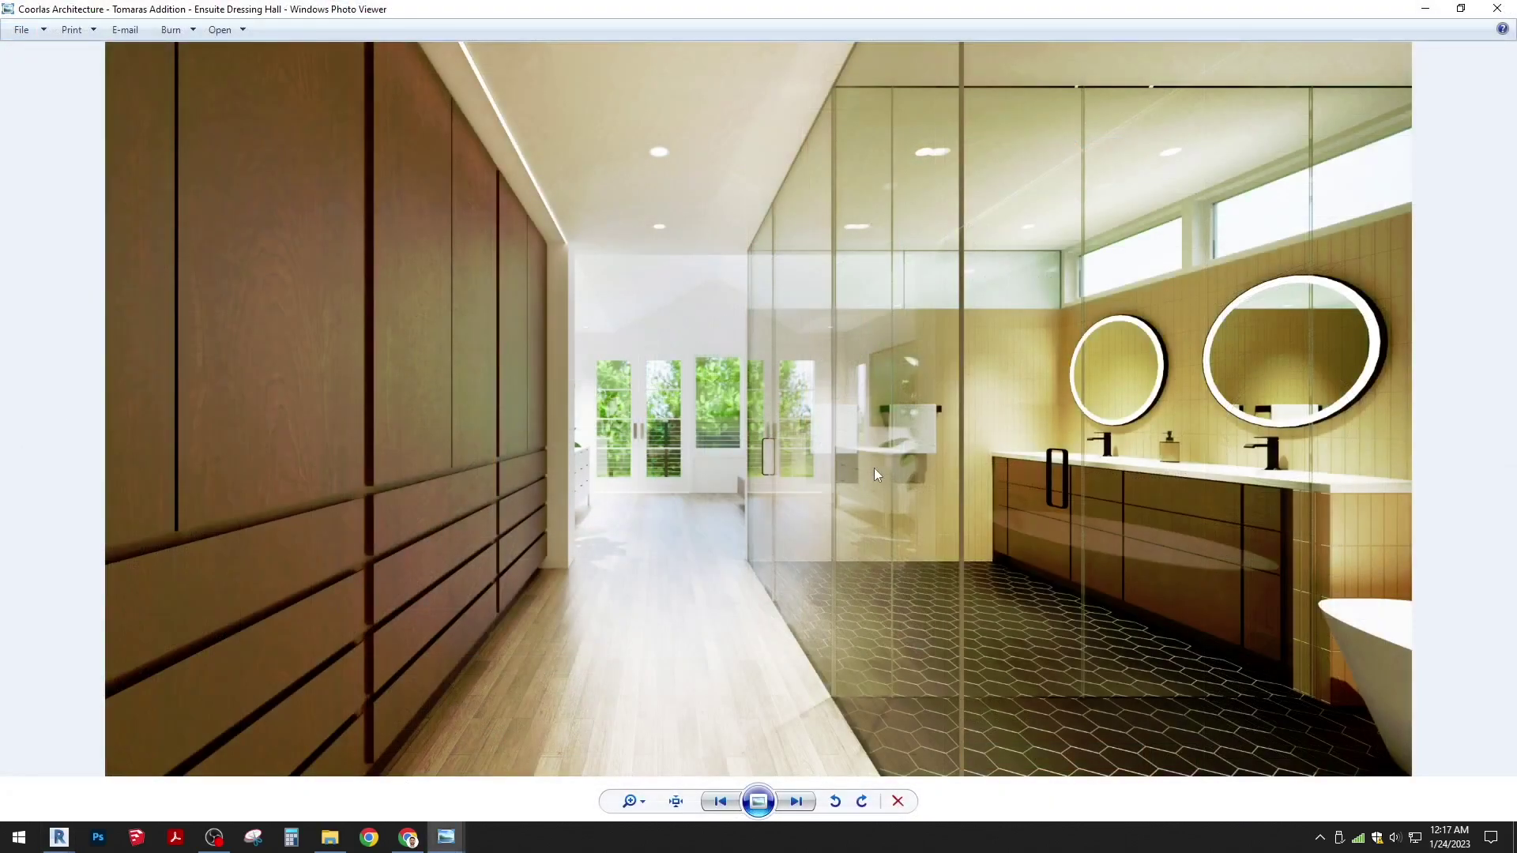
Step: Minimize the Ensuite Dressing Hall reference photo, reopen it to compare, then minimize it again
left_click(1425, 9)
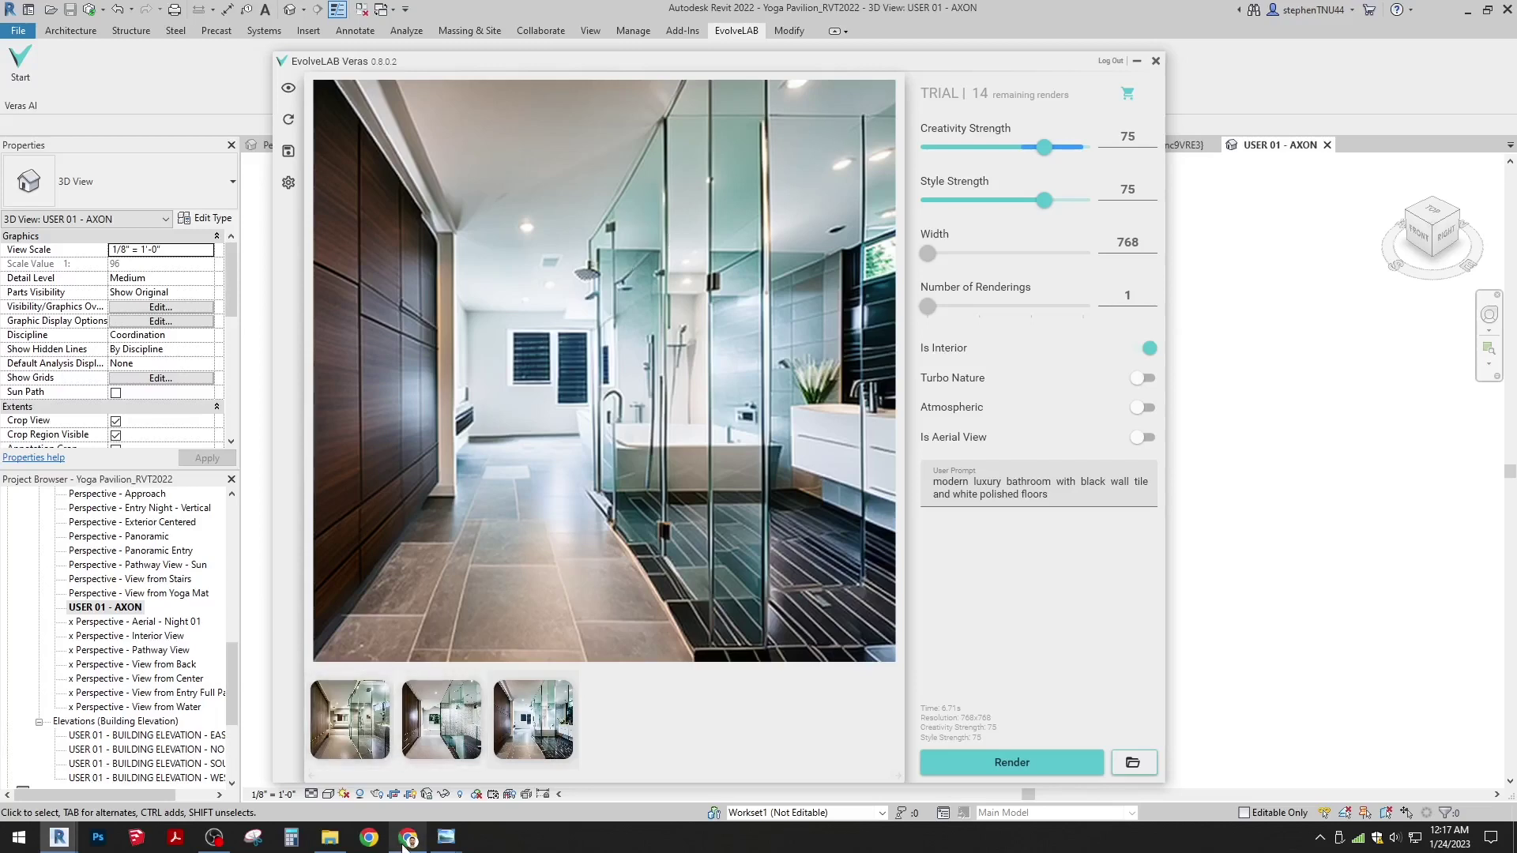
mouse_move(447, 844)
left_click(359, 758)
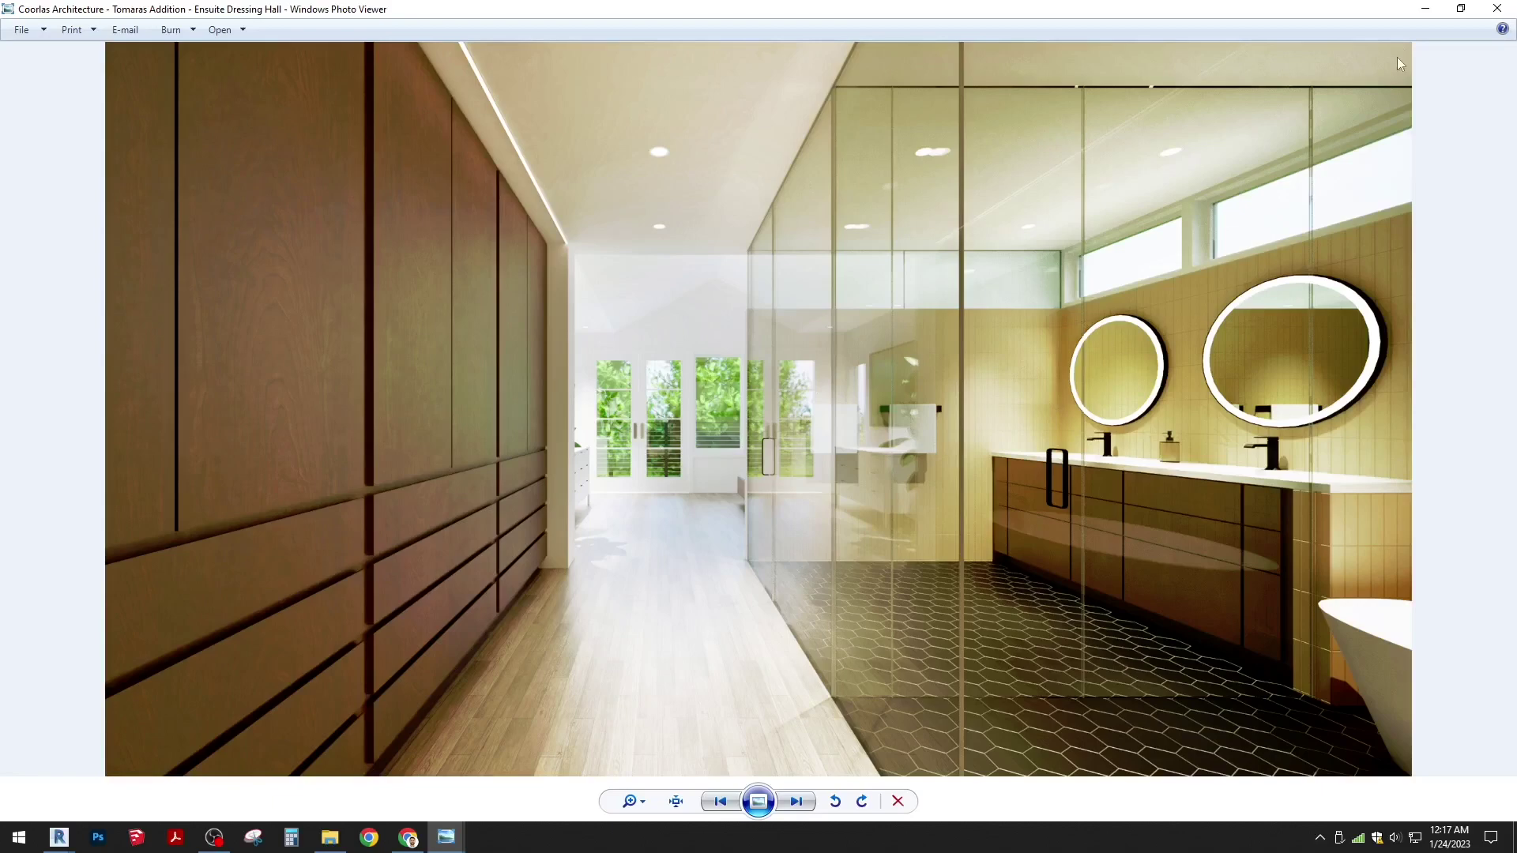
left_click(1424, 9)
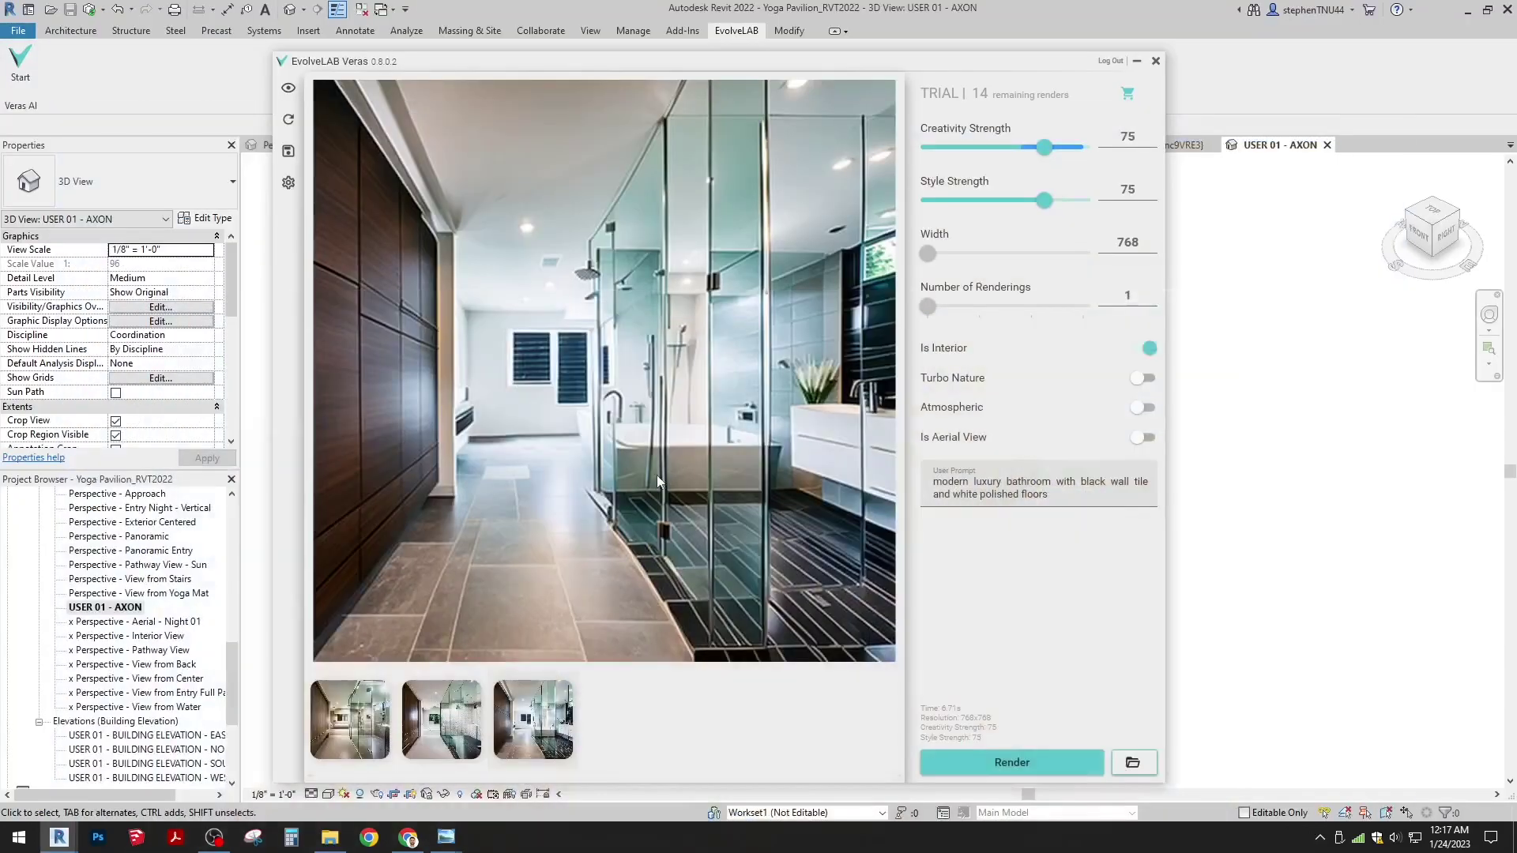
left_click(376, 739)
left_click(435, 729)
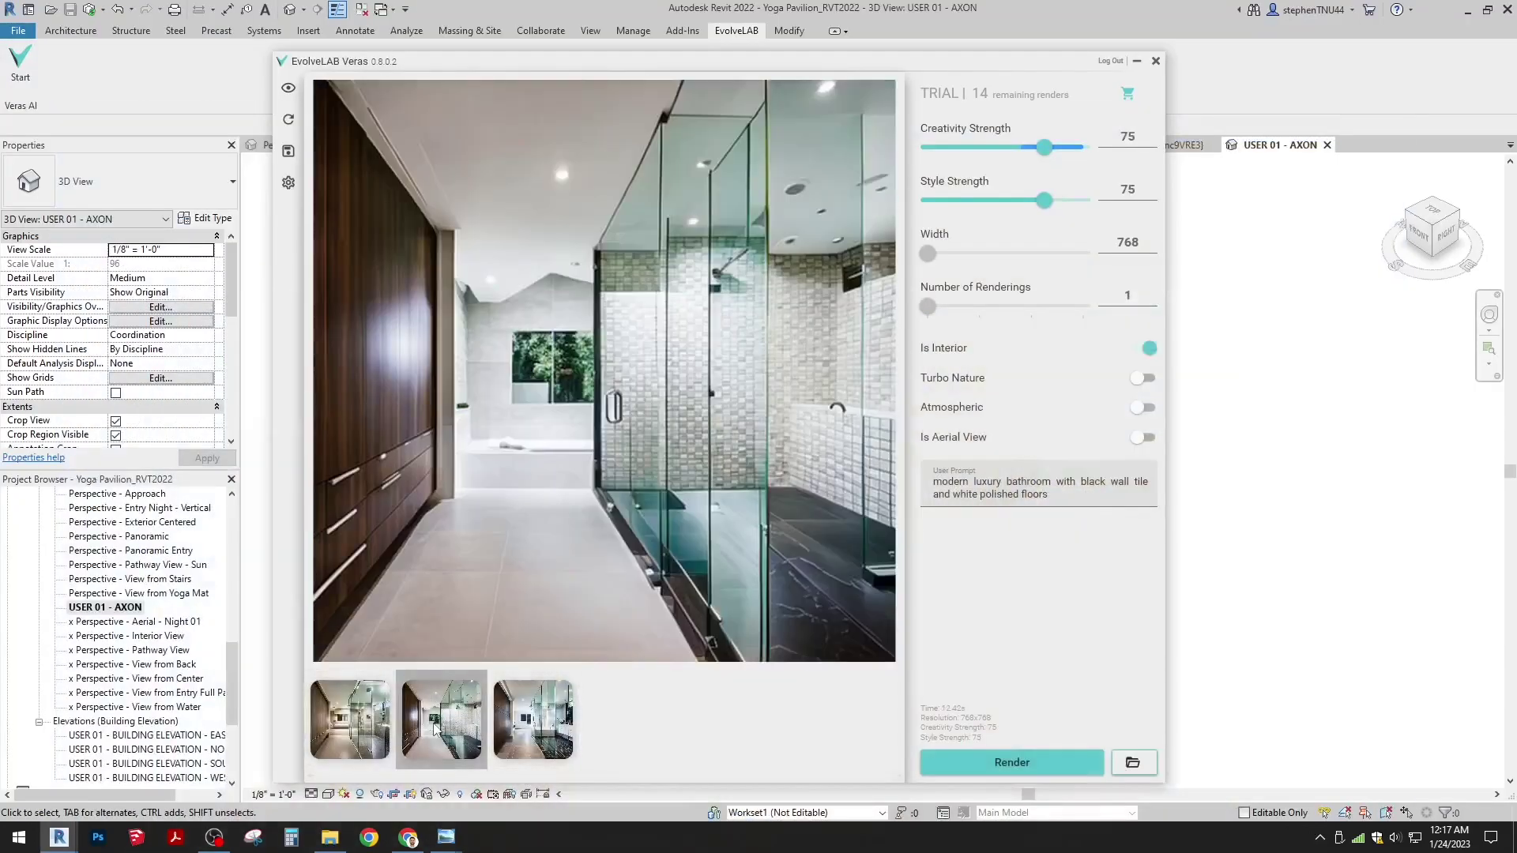
left_click(511, 725)
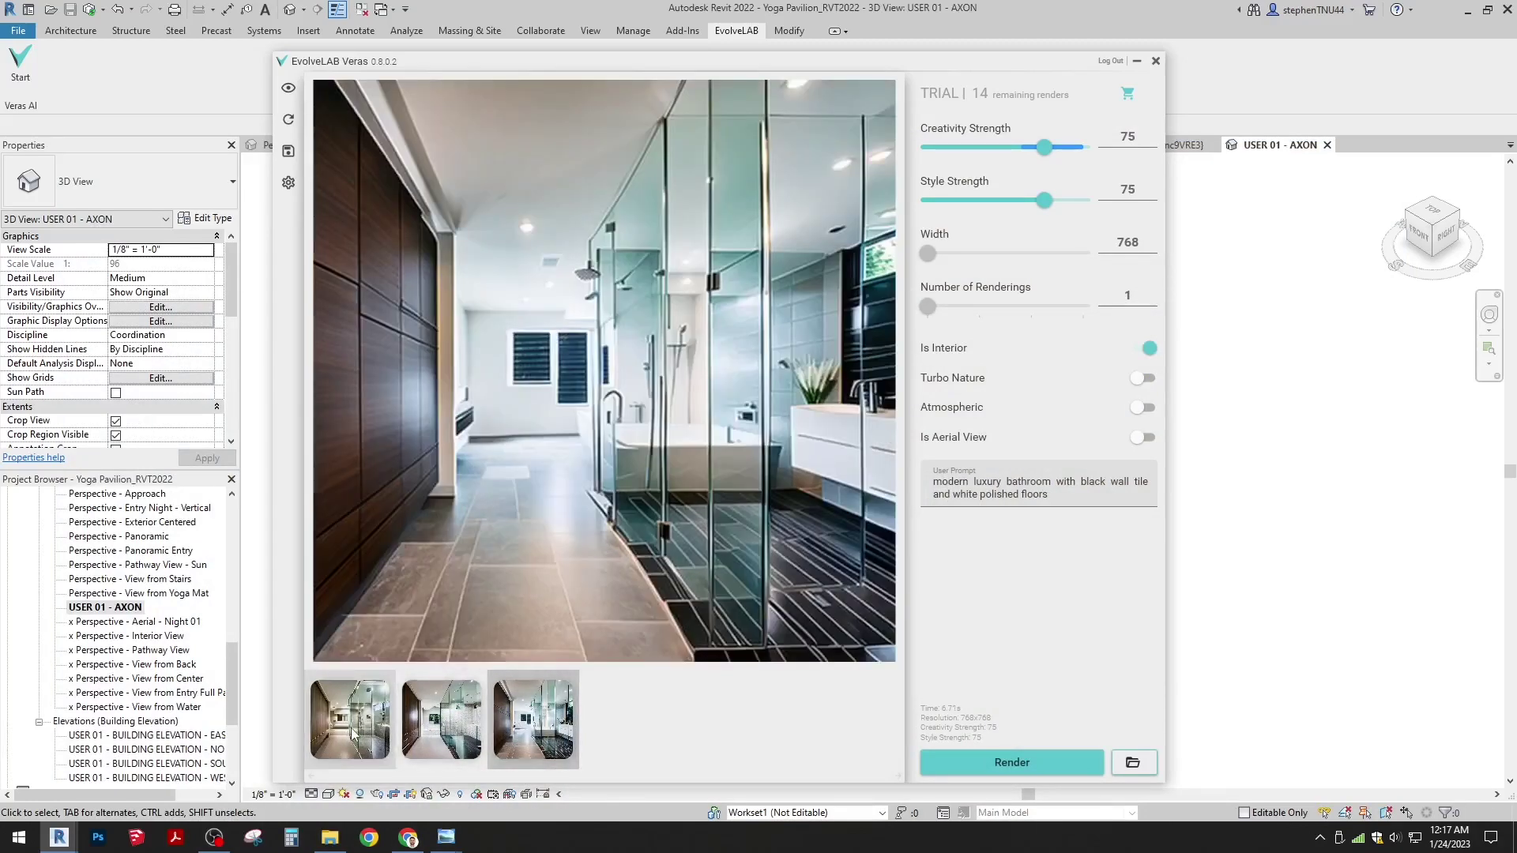
left_click(417, 734)
left_click(526, 729)
left_click(432, 727)
left_click(538, 731)
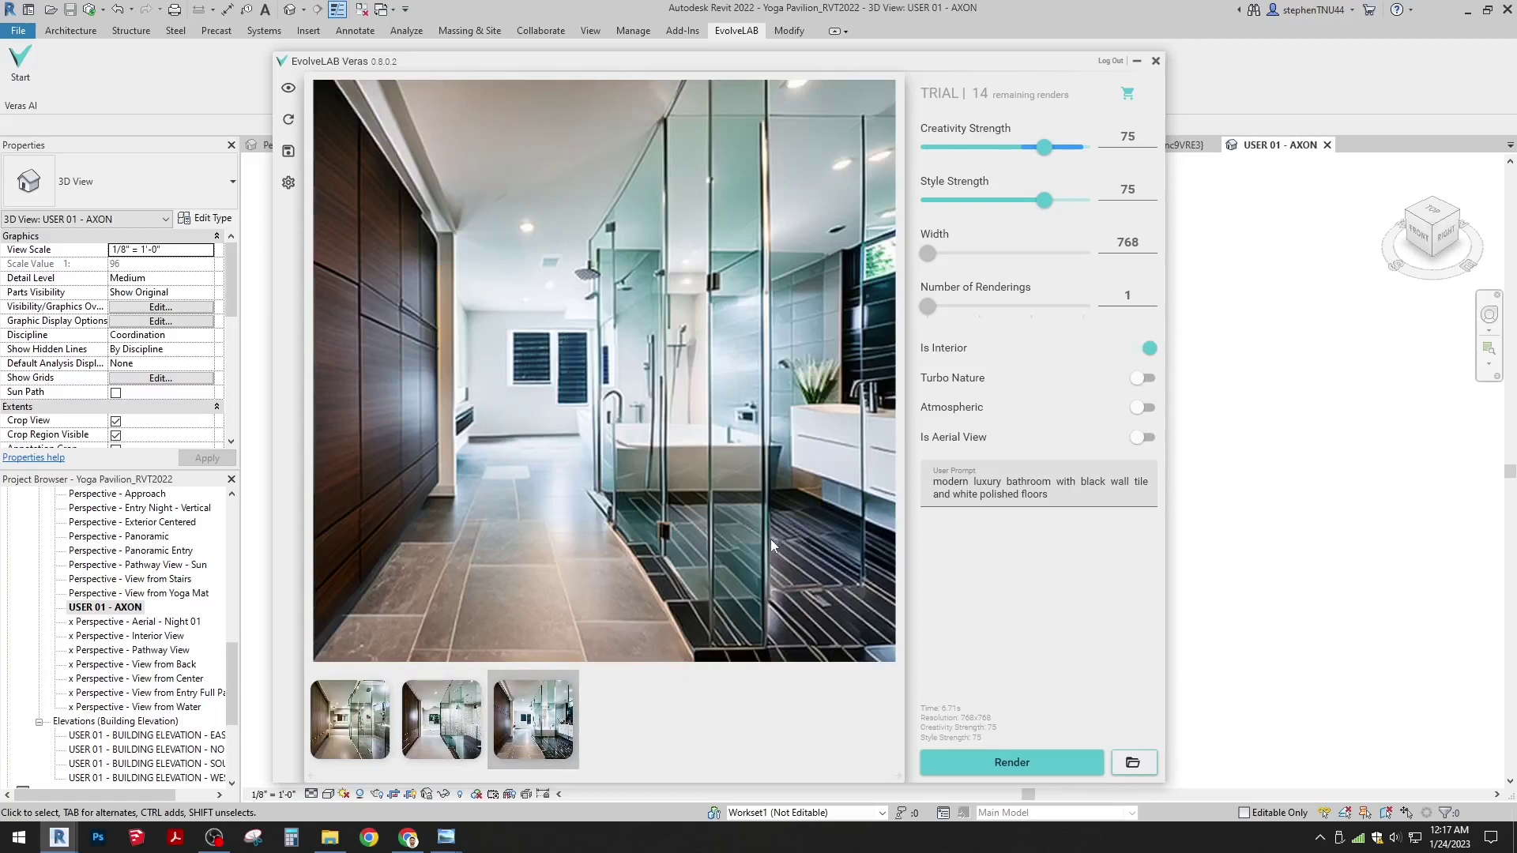
Step: Open the saved images folder from the third render, then close Veras and re-centre the axon view
right_click(546, 707)
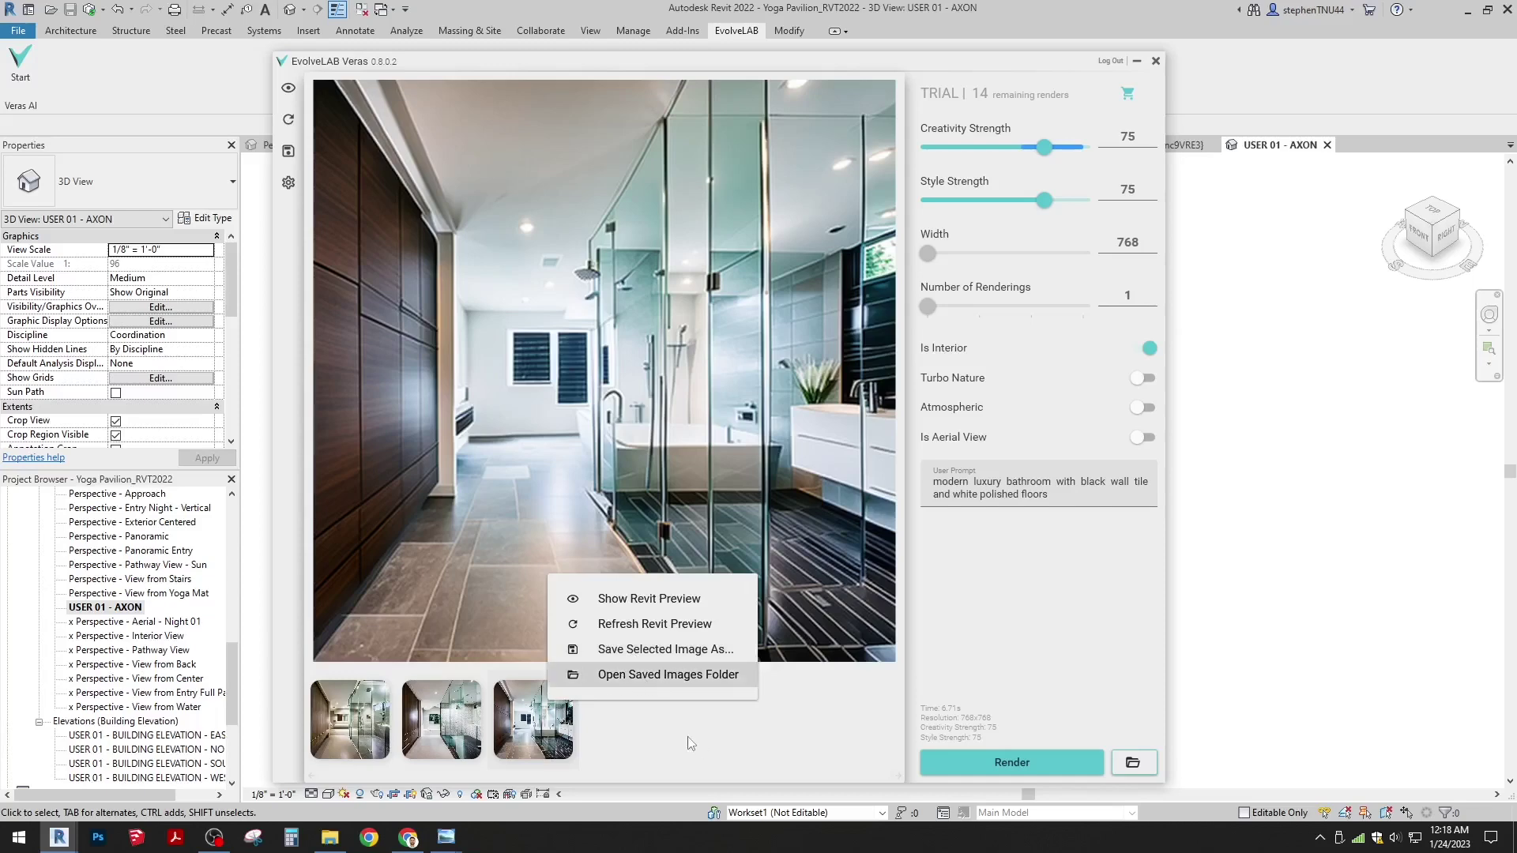
left_click(650, 674)
left_click(1136, 63)
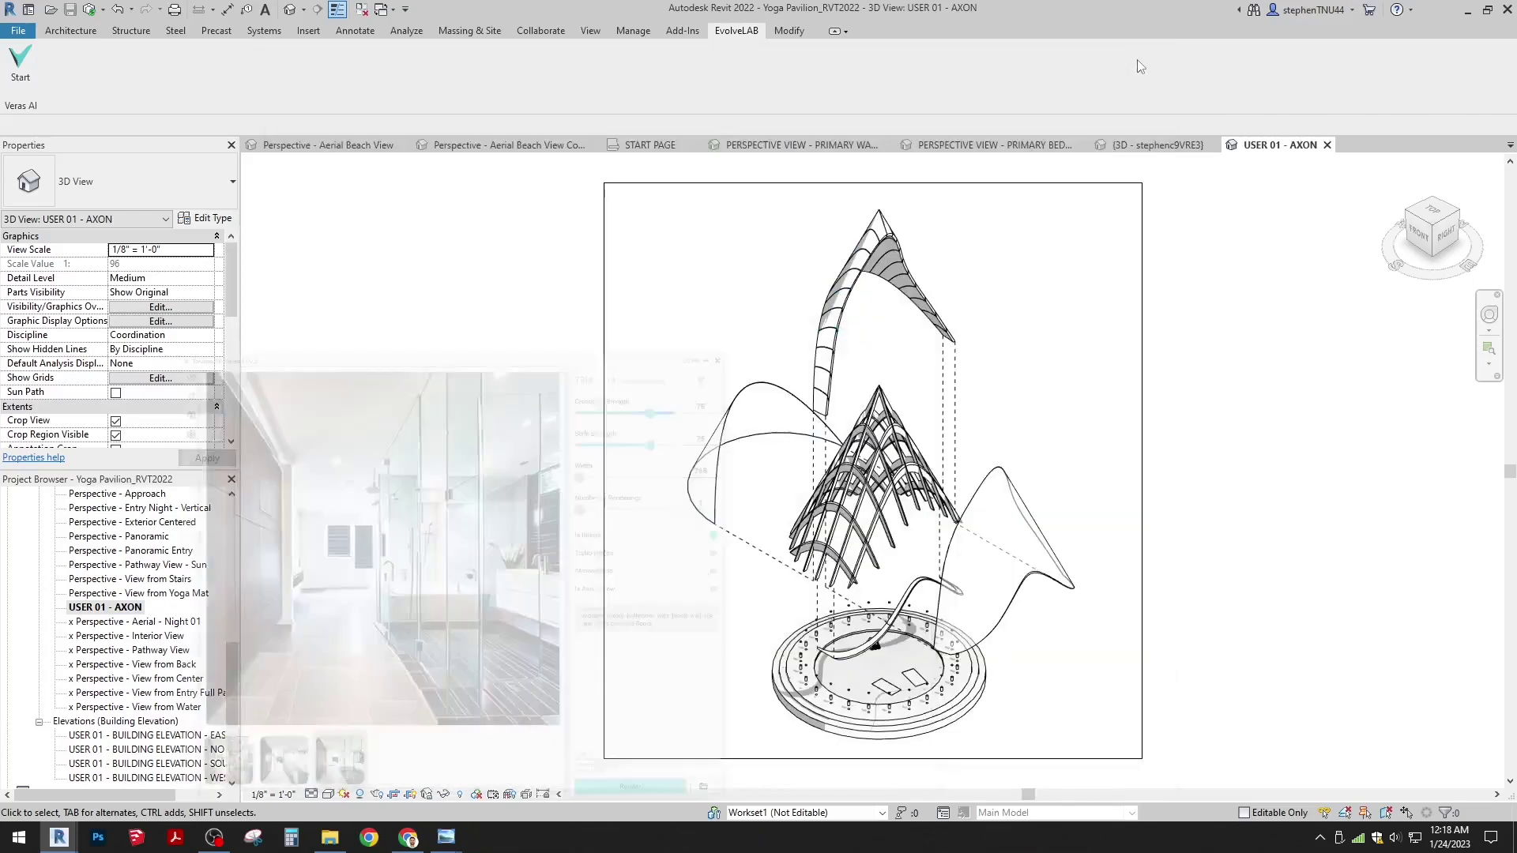
middle_click_drag(1227, 438, 1137, 432)
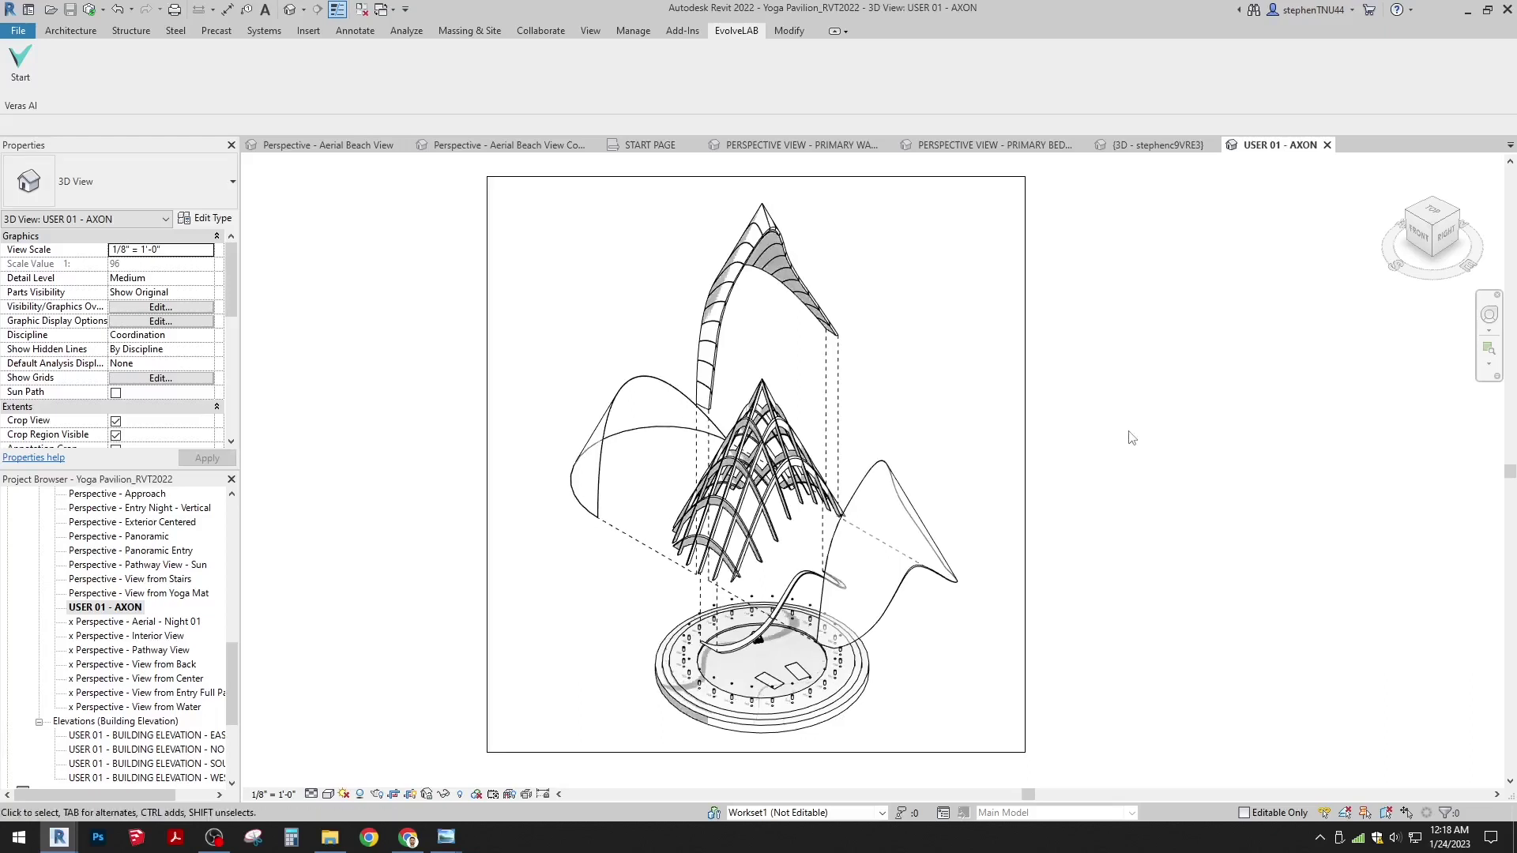
Step: Launch Veras on the axon view and set Creativity and Style Strength to 75
left_click(22, 66)
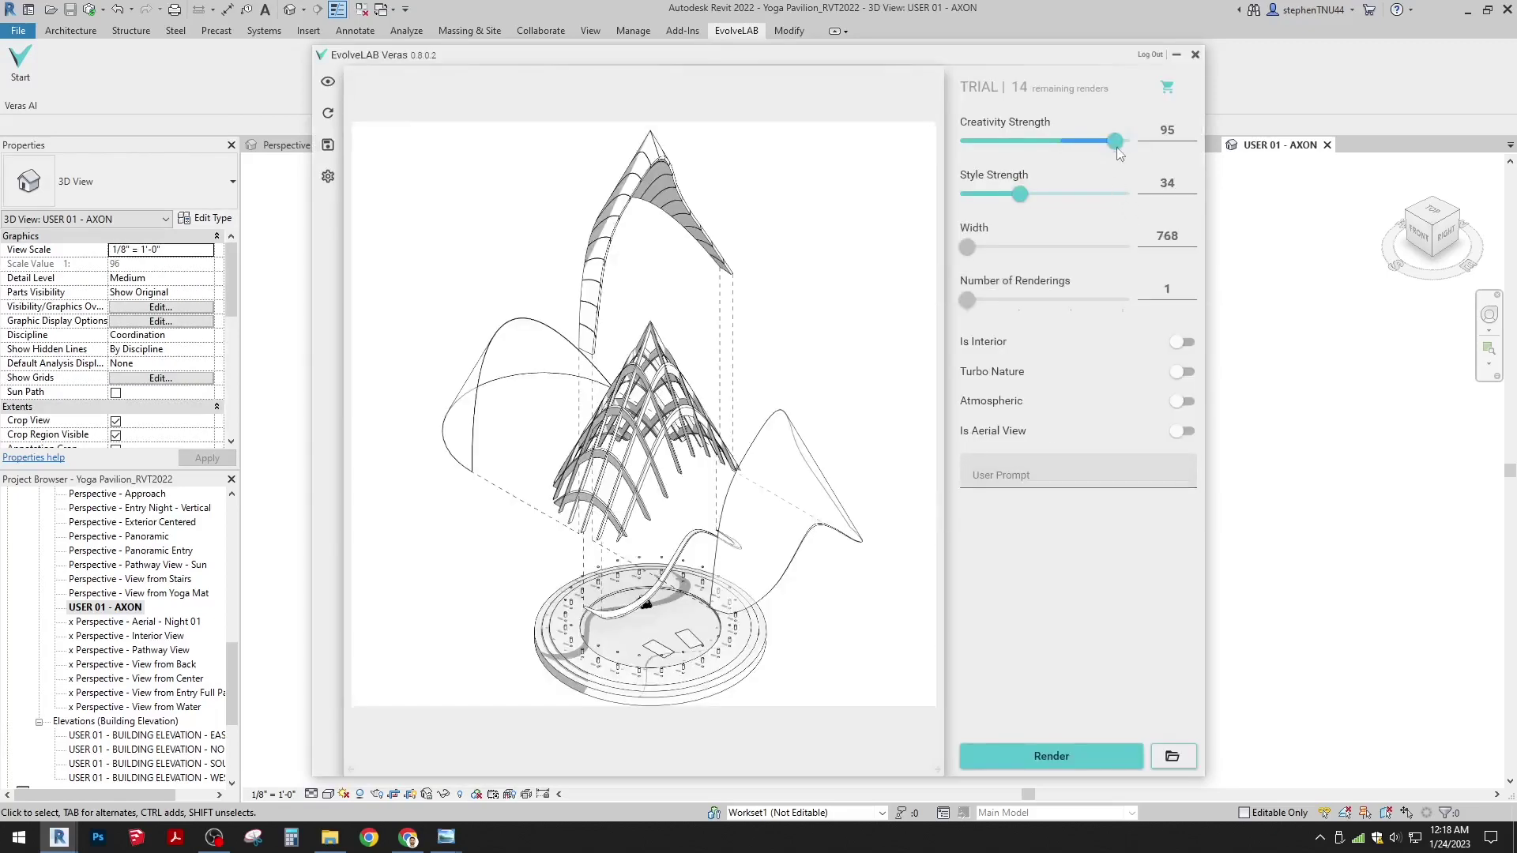
left_click(1155, 137)
type("75")
left_click(1170, 188)
left_click(1182, 133)
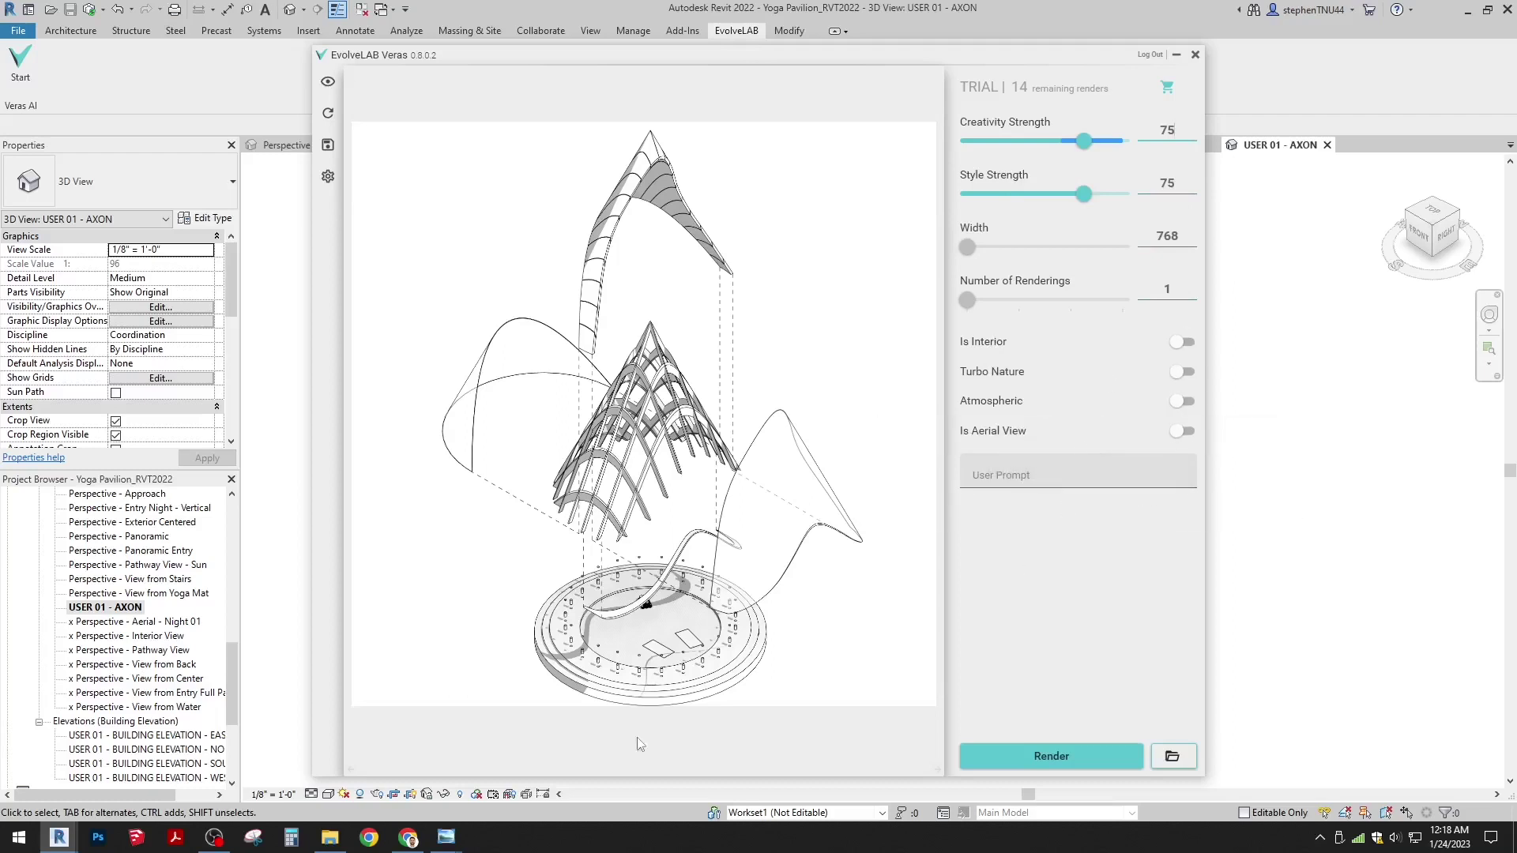
Step: Paste the 'Construction Drawing, Blueprint, assembly diagram' prompt and render the axon
left_click(1013, 482)
type("Construction Drawing, Blueprint, assembly diagram")
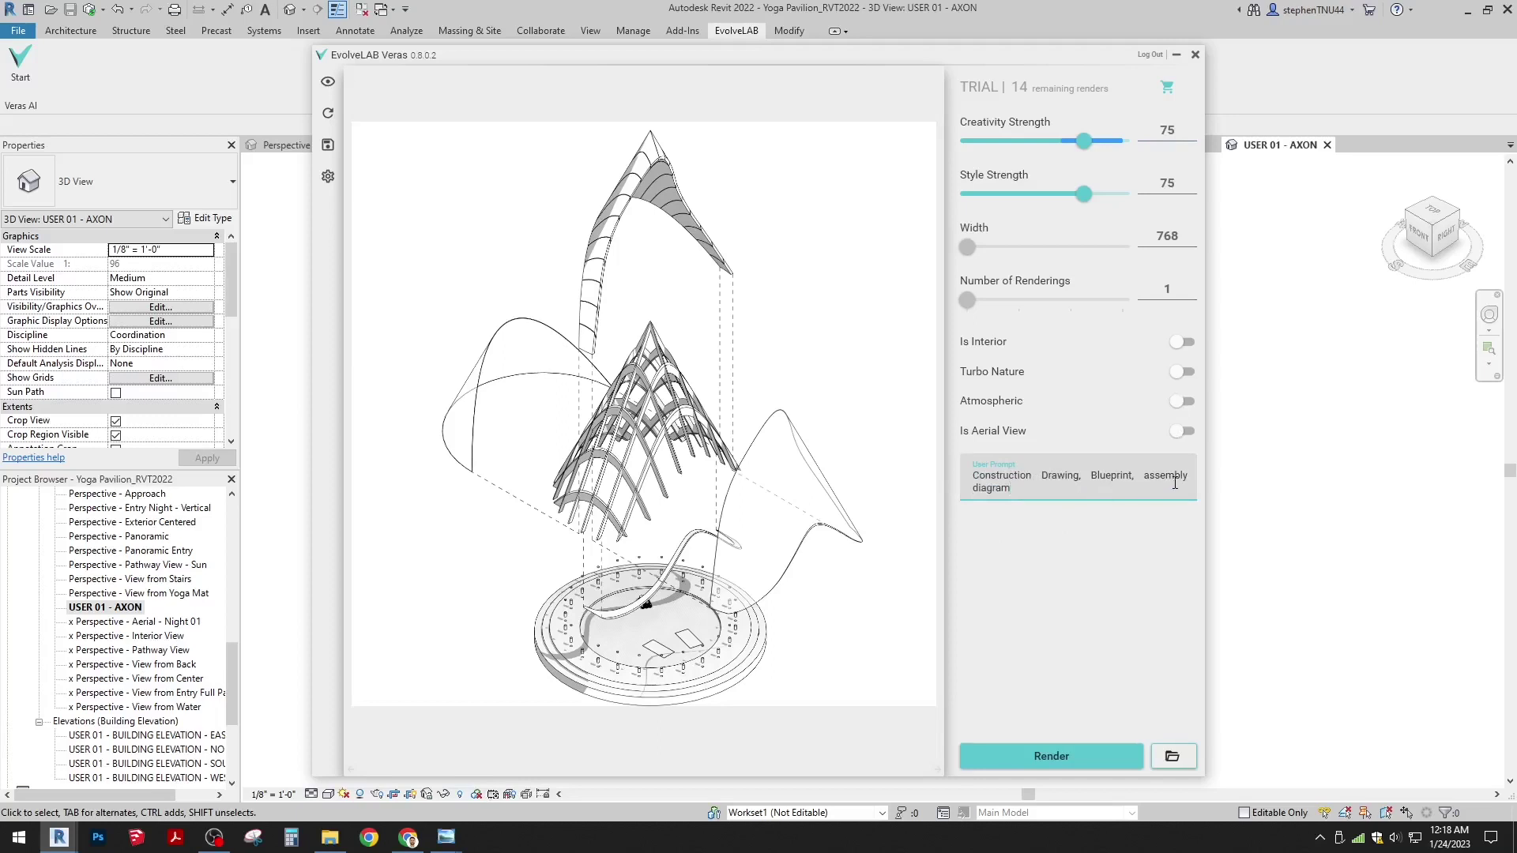
left_click(1034, 756)
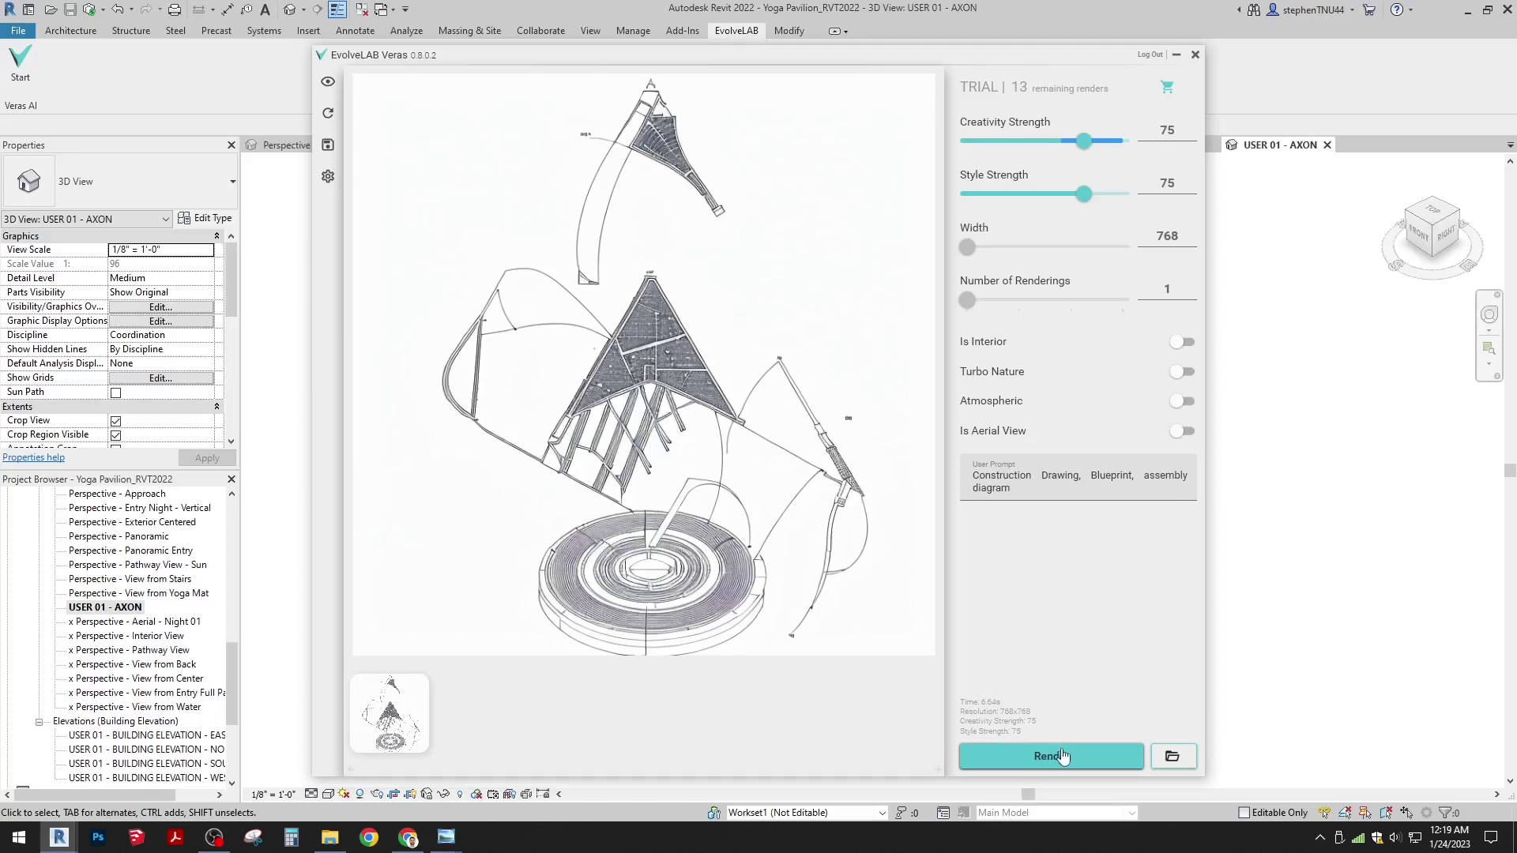
Step: Render another blueprint variant, then render again at Creativity 30 and Style Strength 90
left_click(1050, 755)
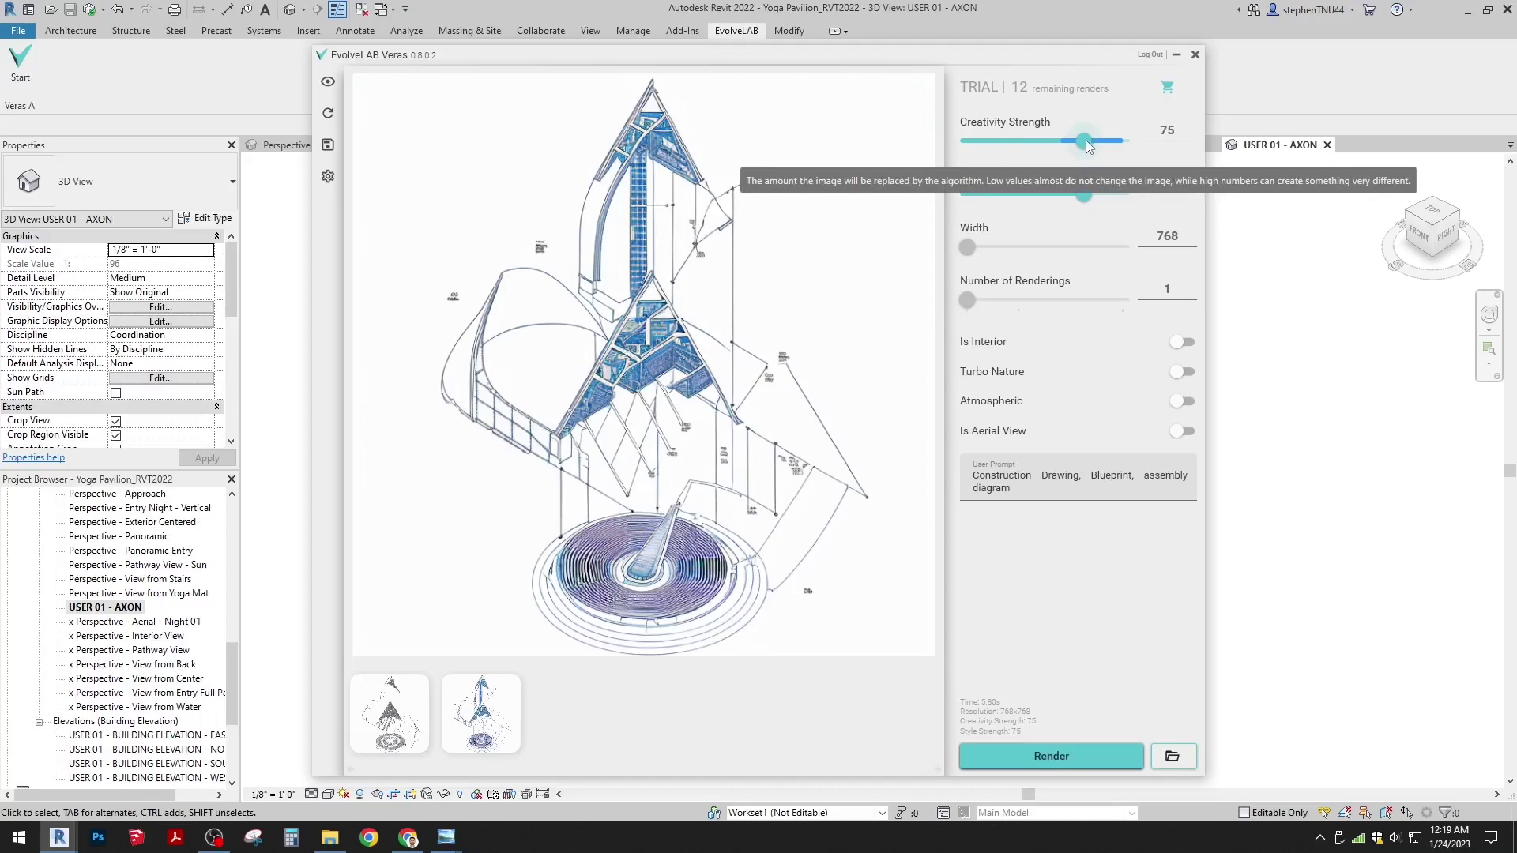
left_click_drag(1086, 145, 1019, 150)
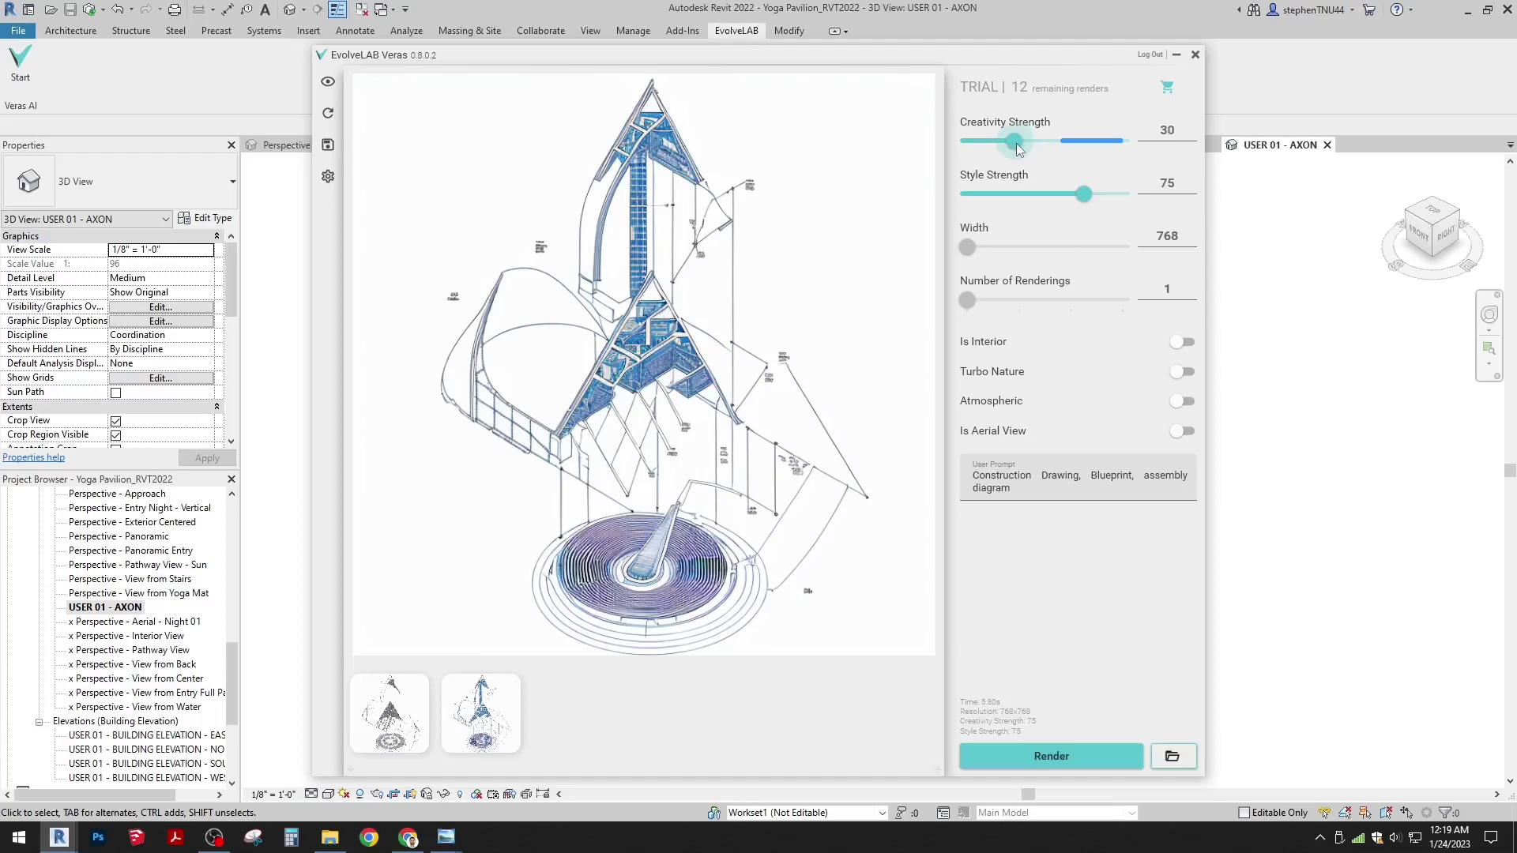
left_click_drag(1088, 194, 1107, 197)
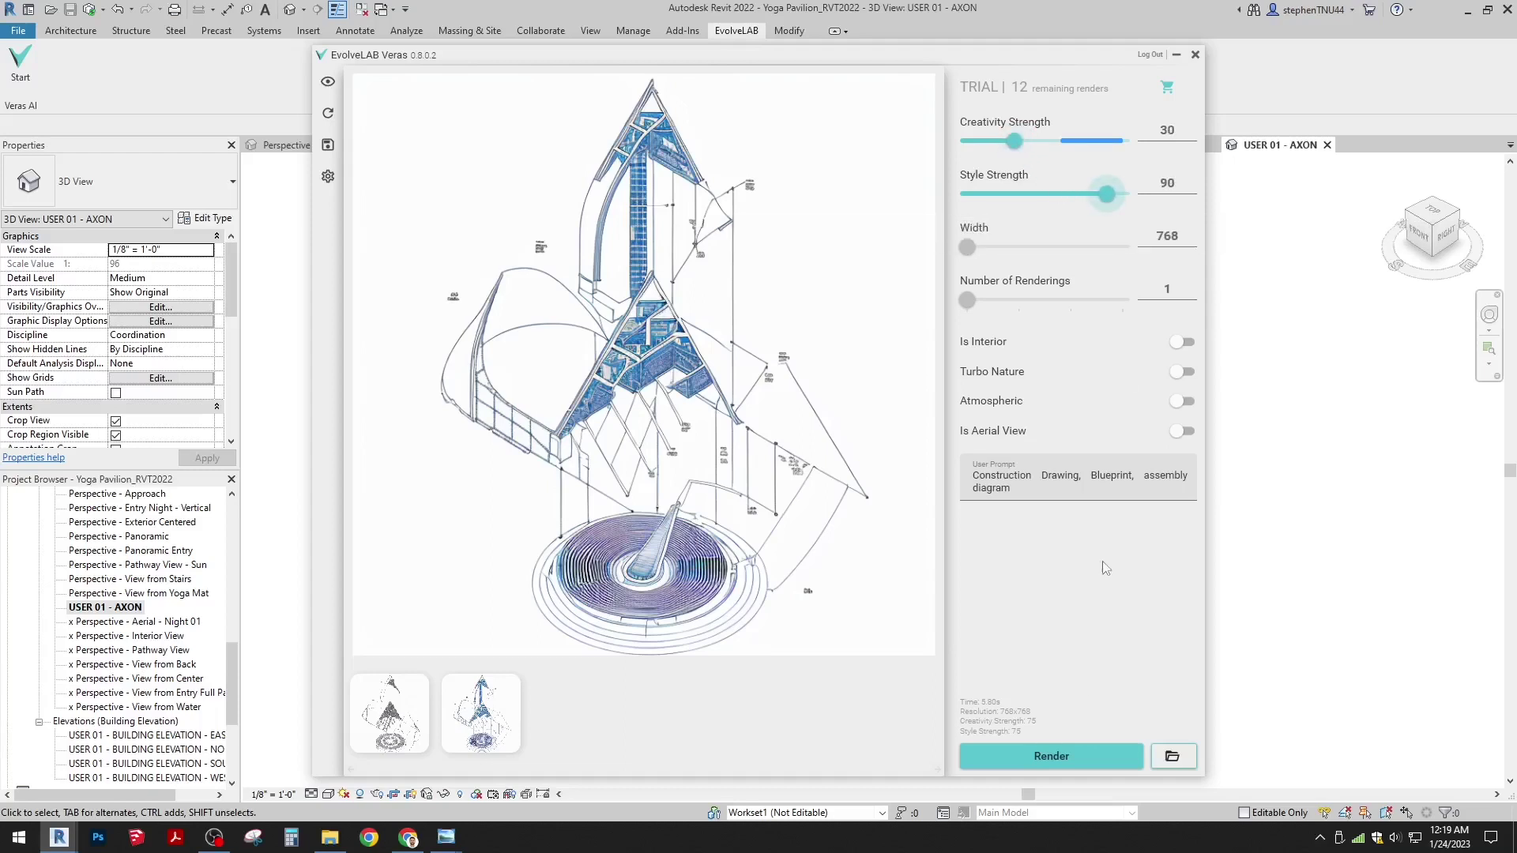
left_click(1073, 758)
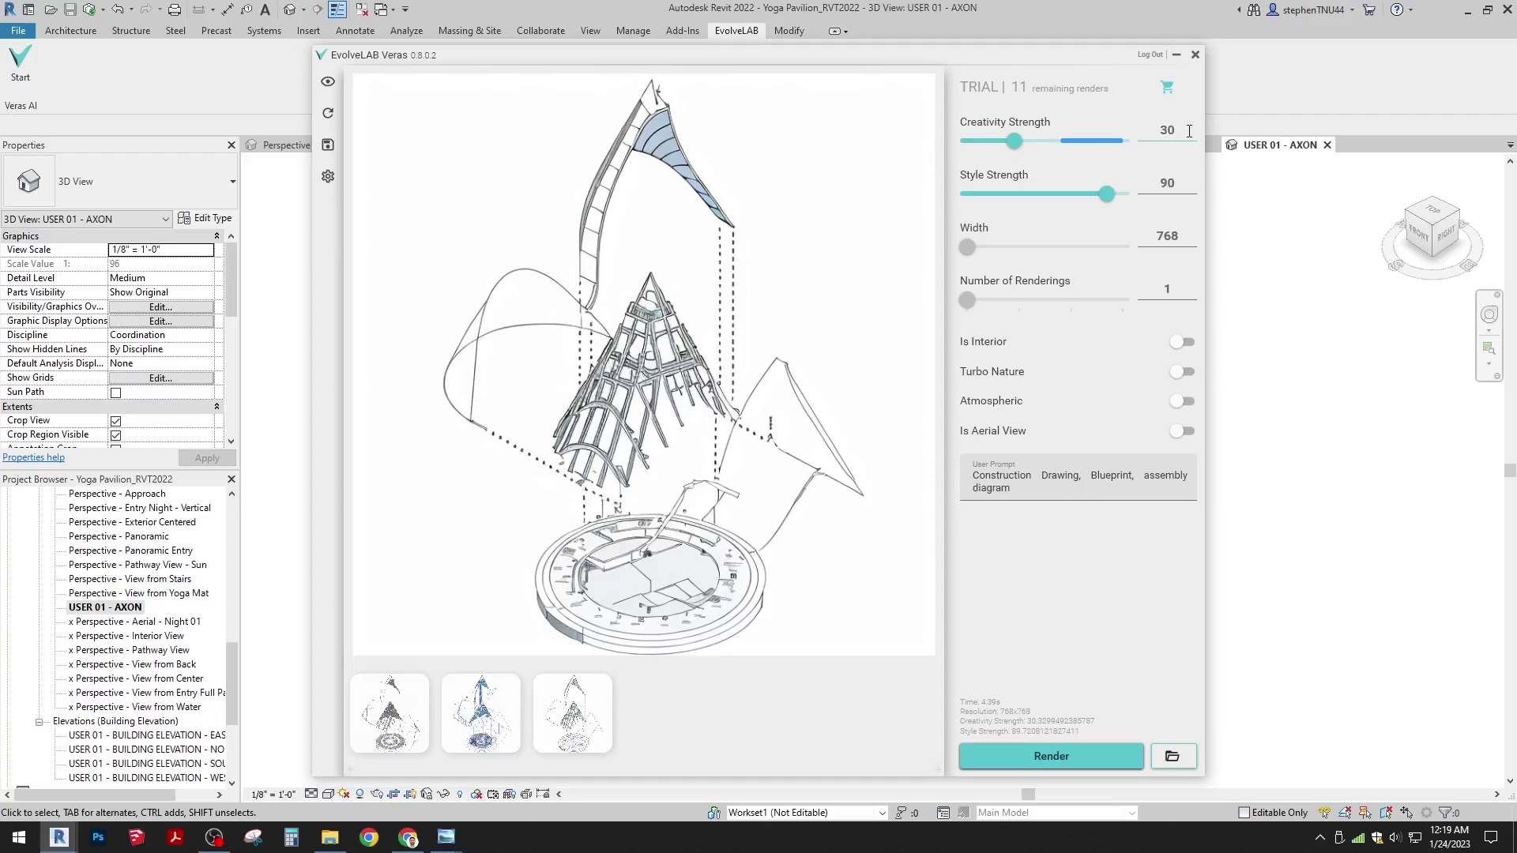
Step: Render a fourth blueprint axon with Creativity Strength 90 and Style Strength 30
left_click(1141, 134)
type("90")
left_click(1151, 192)
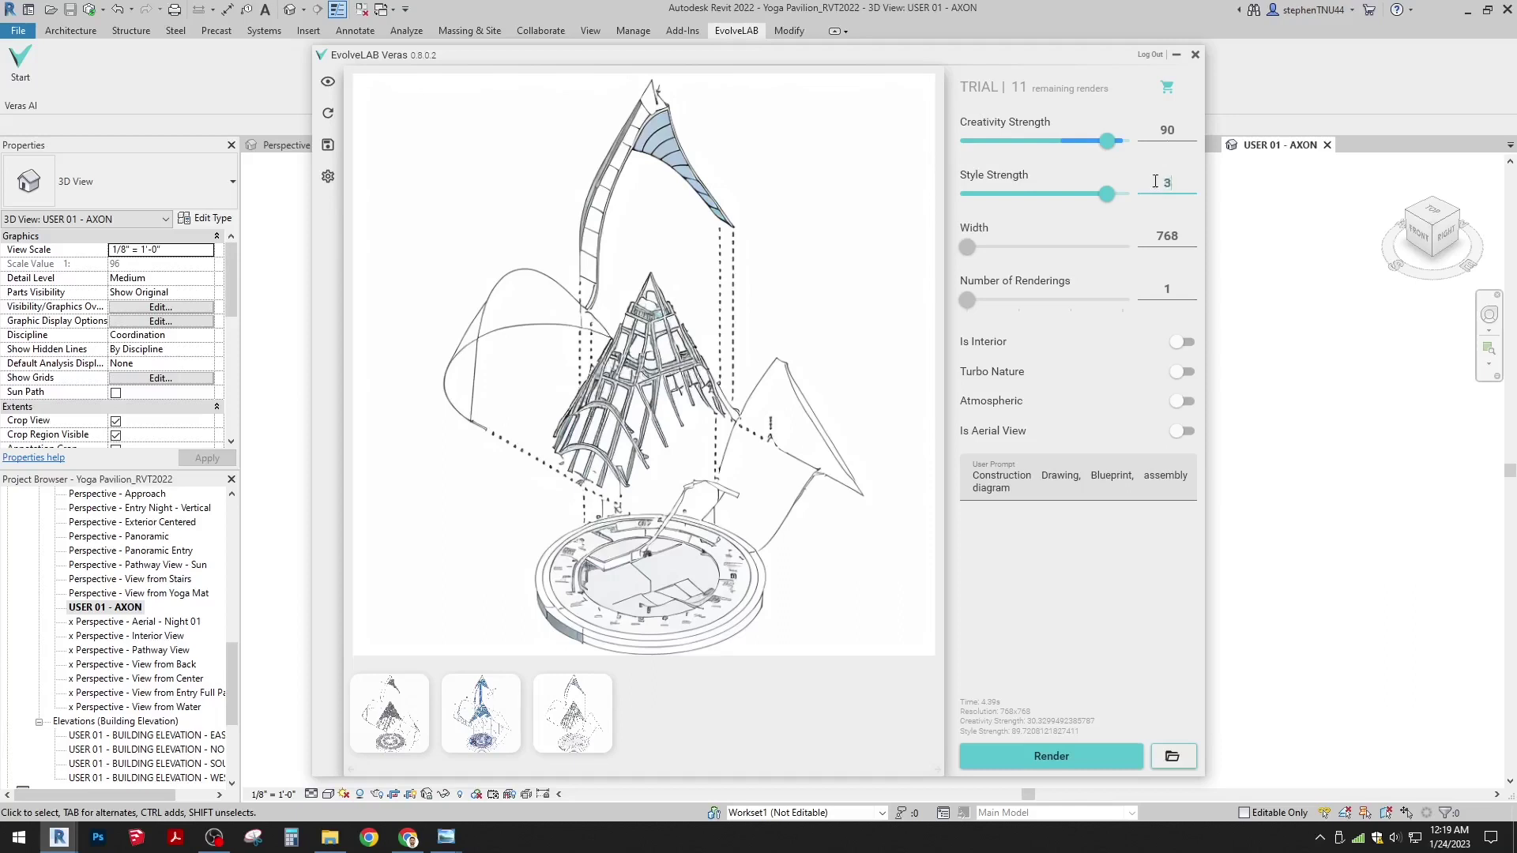
type("30")
left_click(1183, 134)
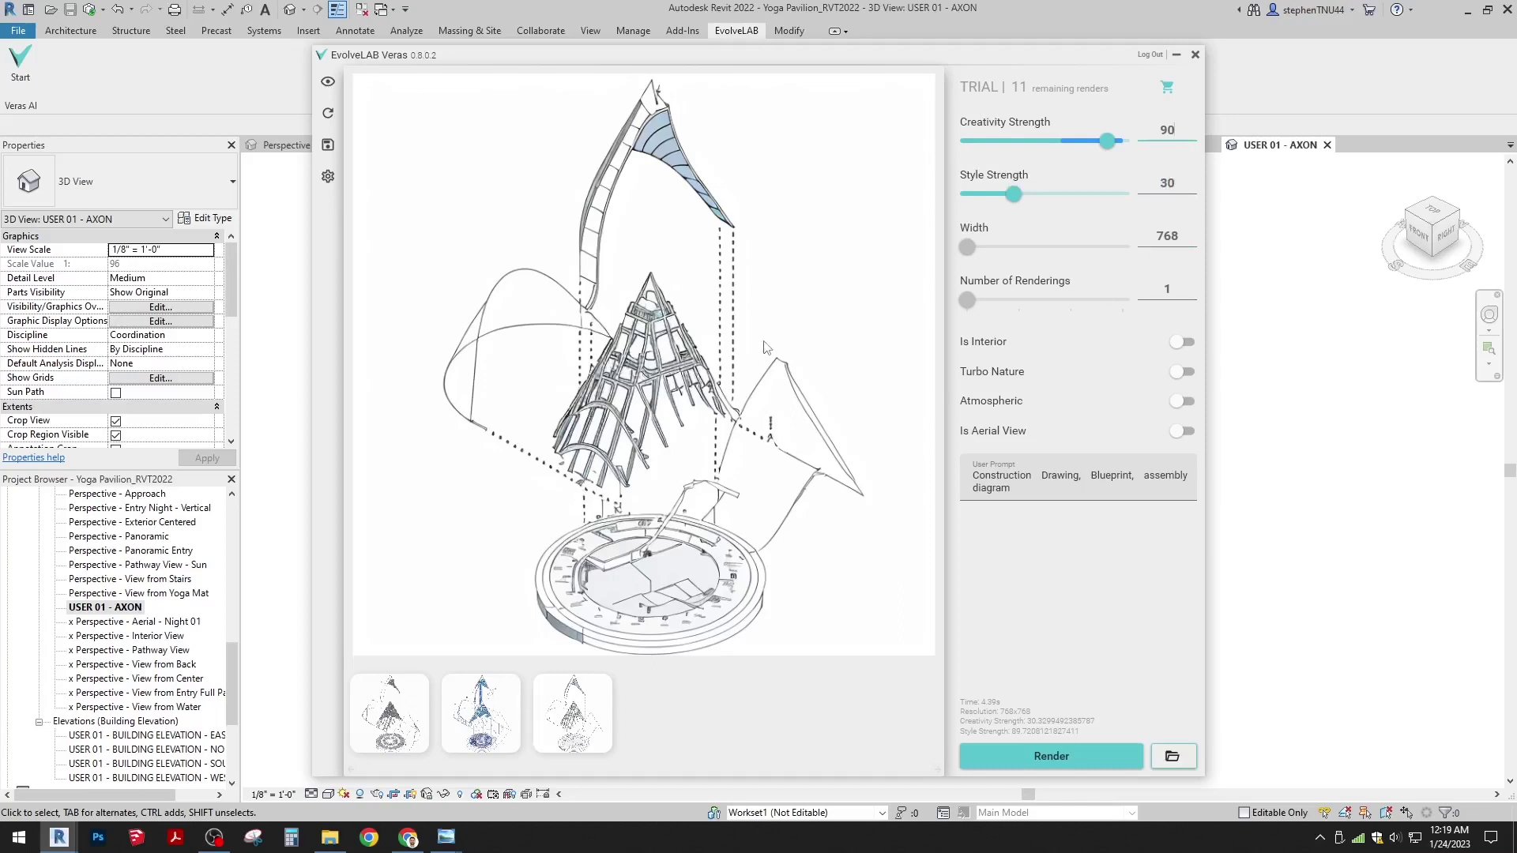
left_click(1068, 760)
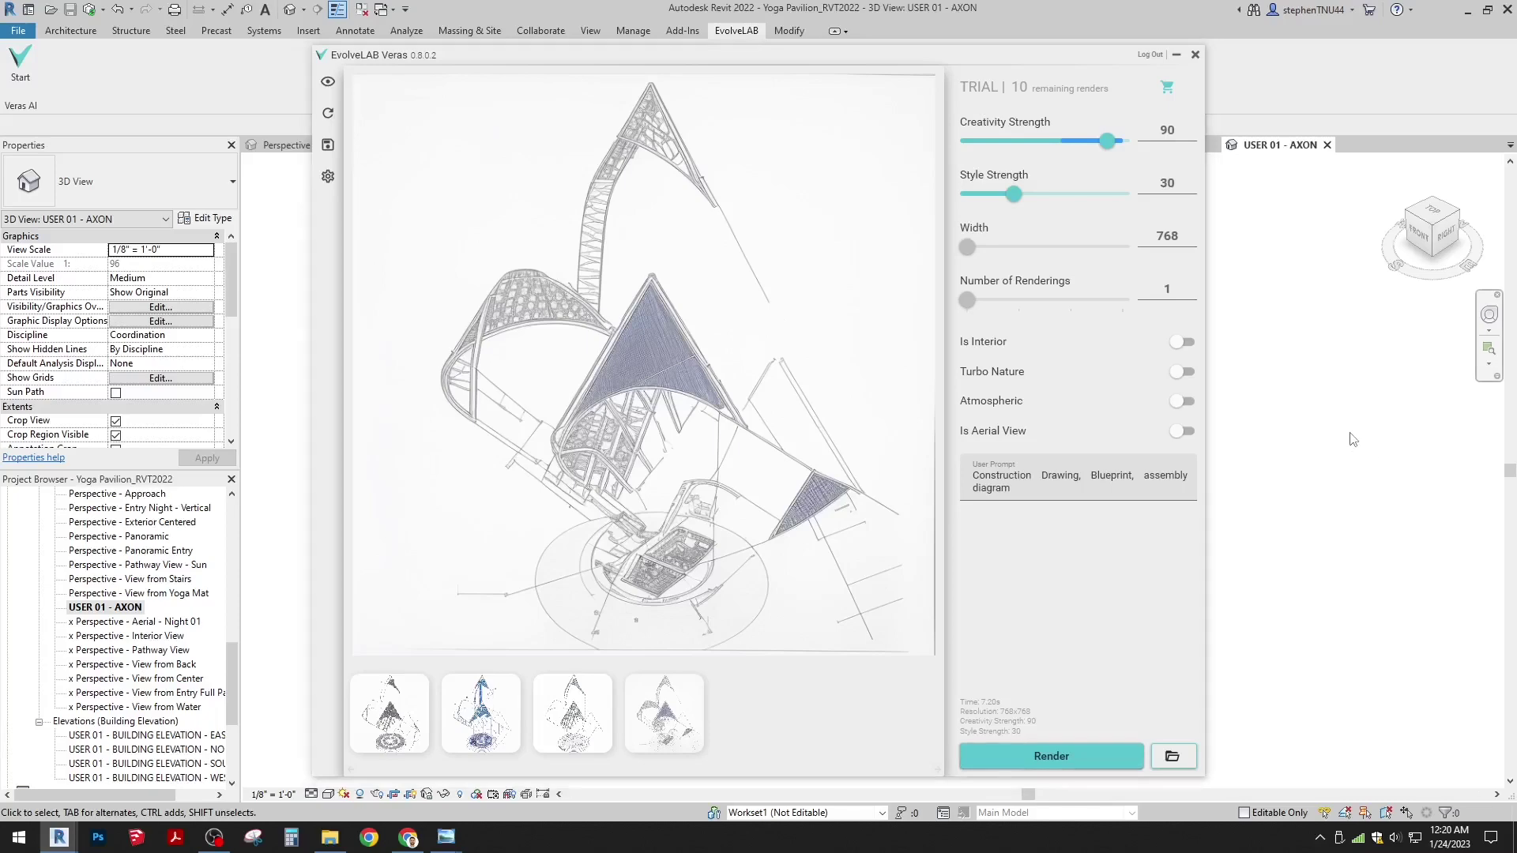
Step: Close the Veras window
left_click(1194, 55)
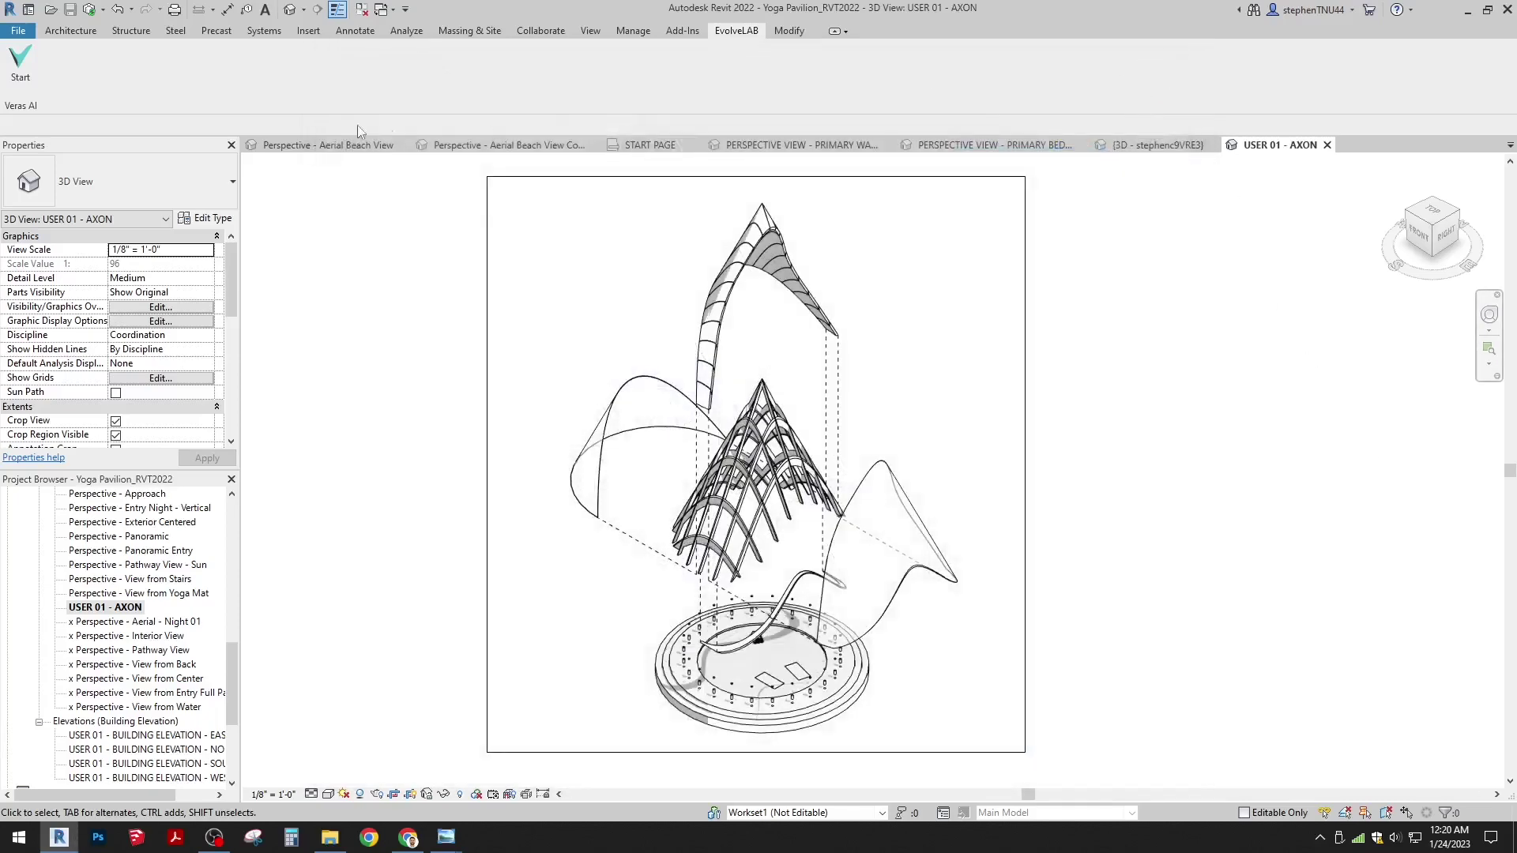